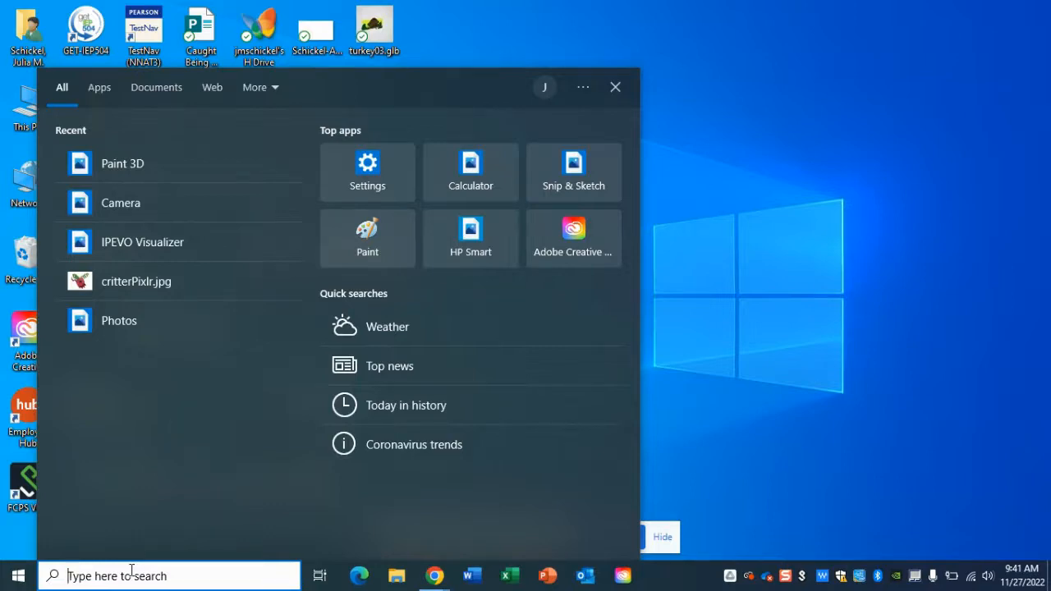
# Step: Launch Paint 3D from a system search and create a new blank project
pyautogui.write('3')
pyautogui.press('BackSpace')
pyautogui.write('Paint')
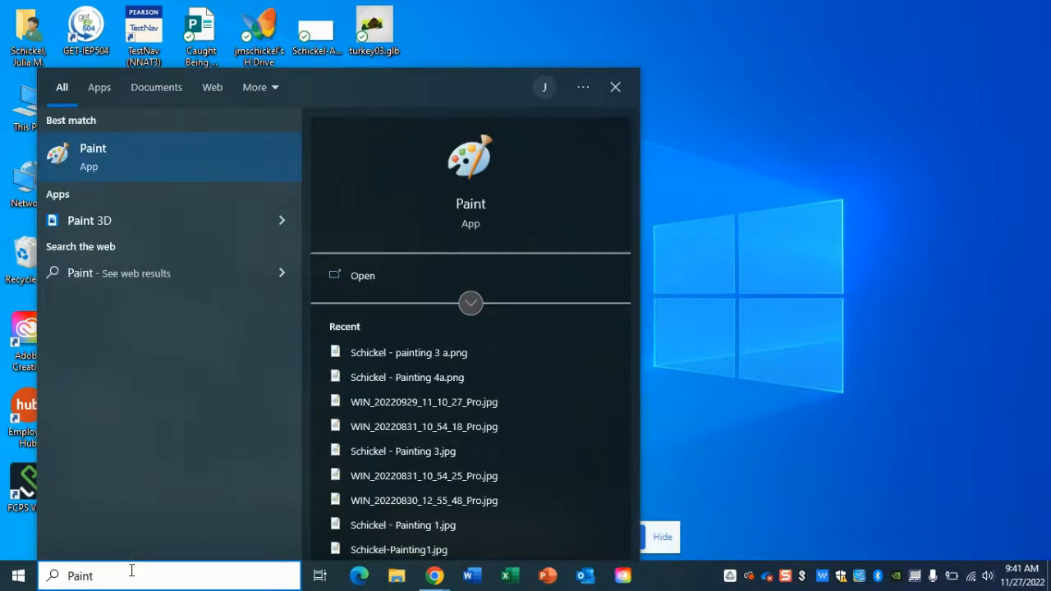
pyautogui.write(' 3D')
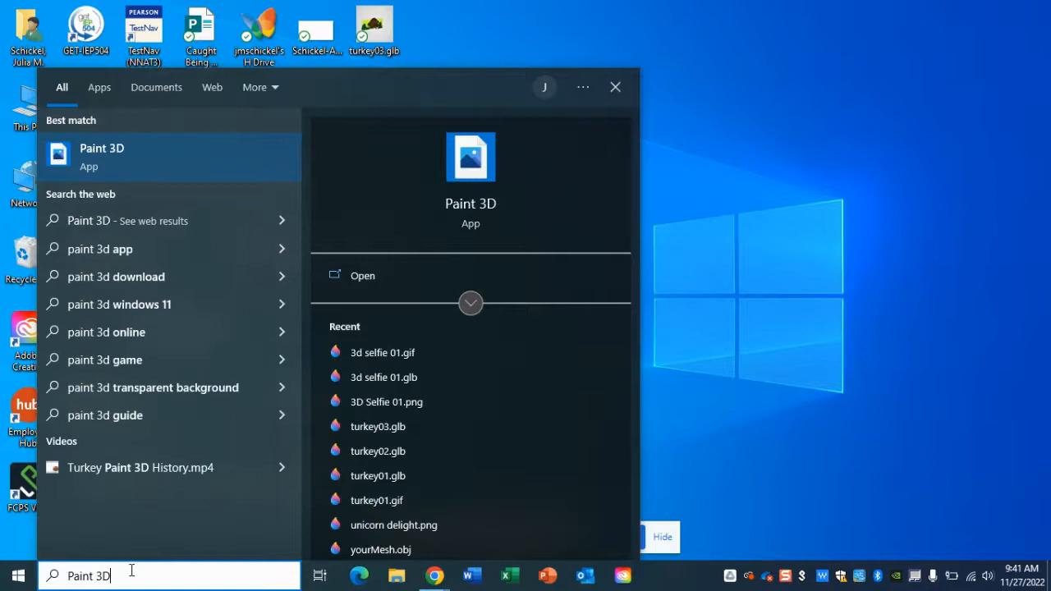
pyautogui.click(78, 153)
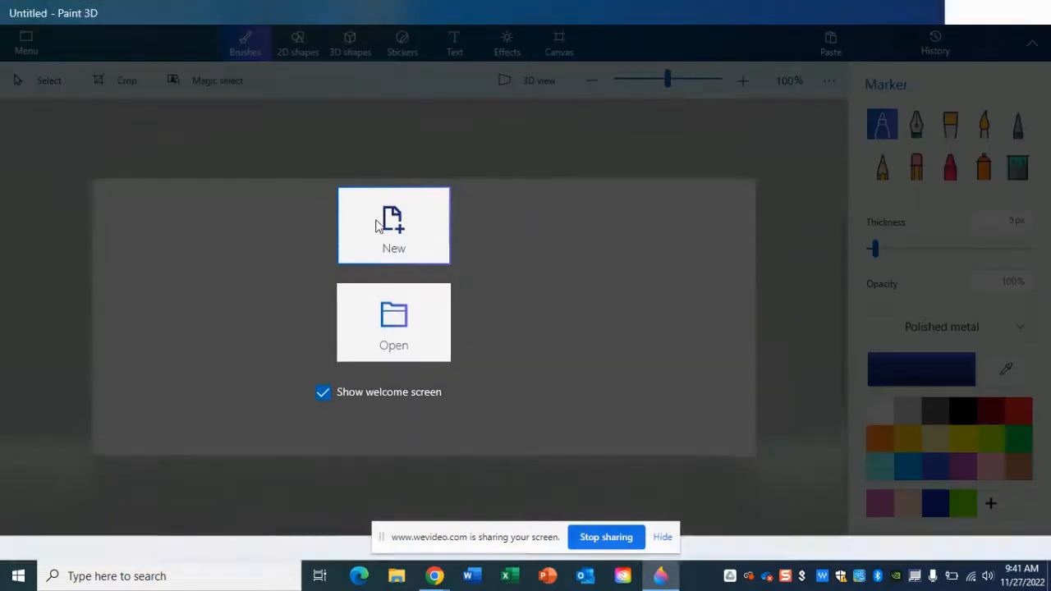
pyautogui.click(494, 234)
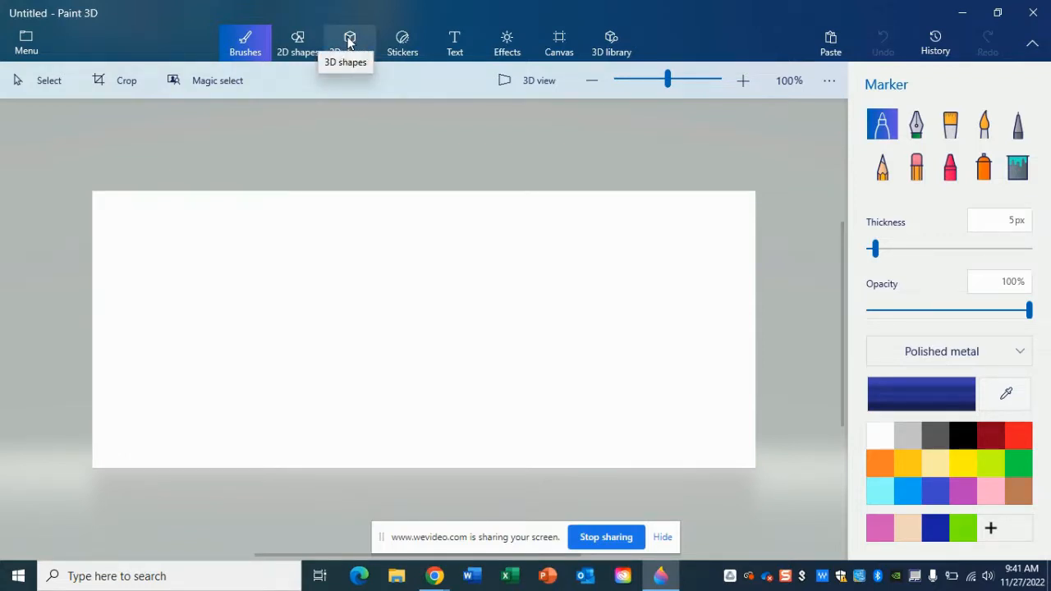
# Step: Draw a square shape spanning the full width of the canvas's upper part and fill it with light turquoise
pyautogui.click(309, 54)
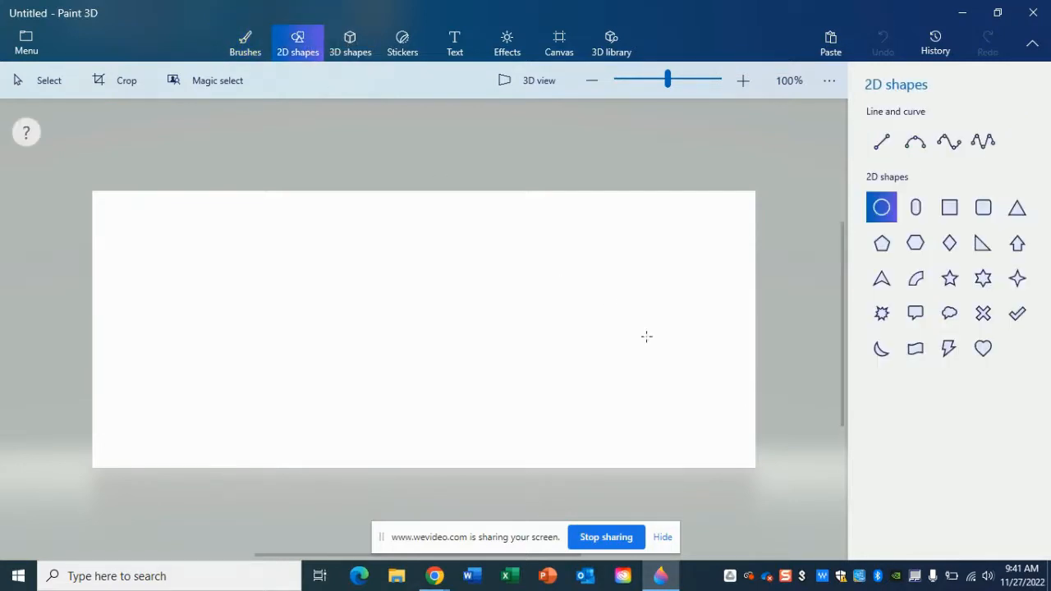
pyautogui.click(949, 208)
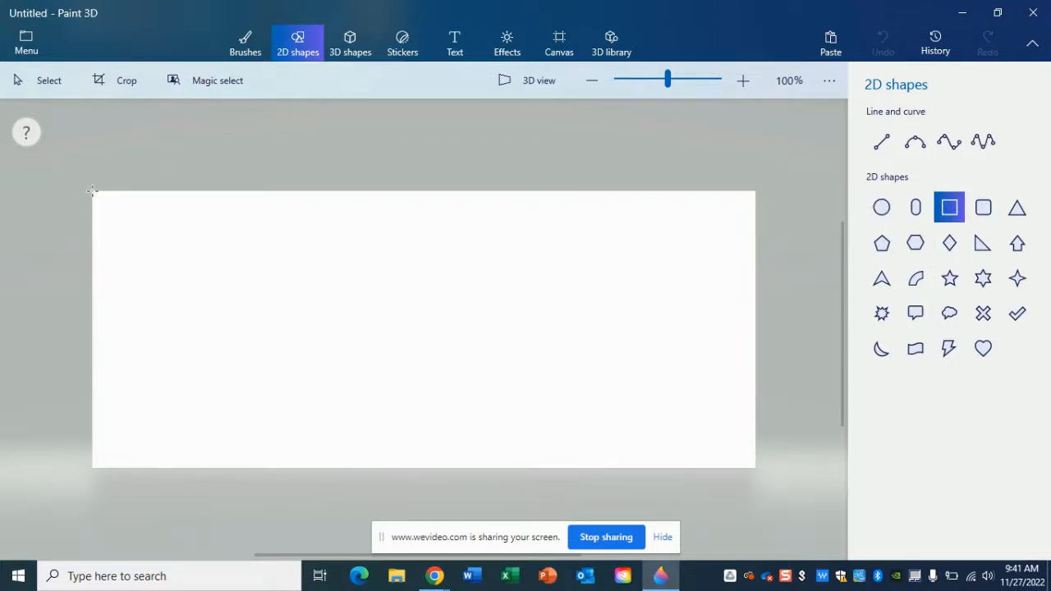
pyautogui.moveTo(94, 194); pyautogui.dragTo(758, 357)
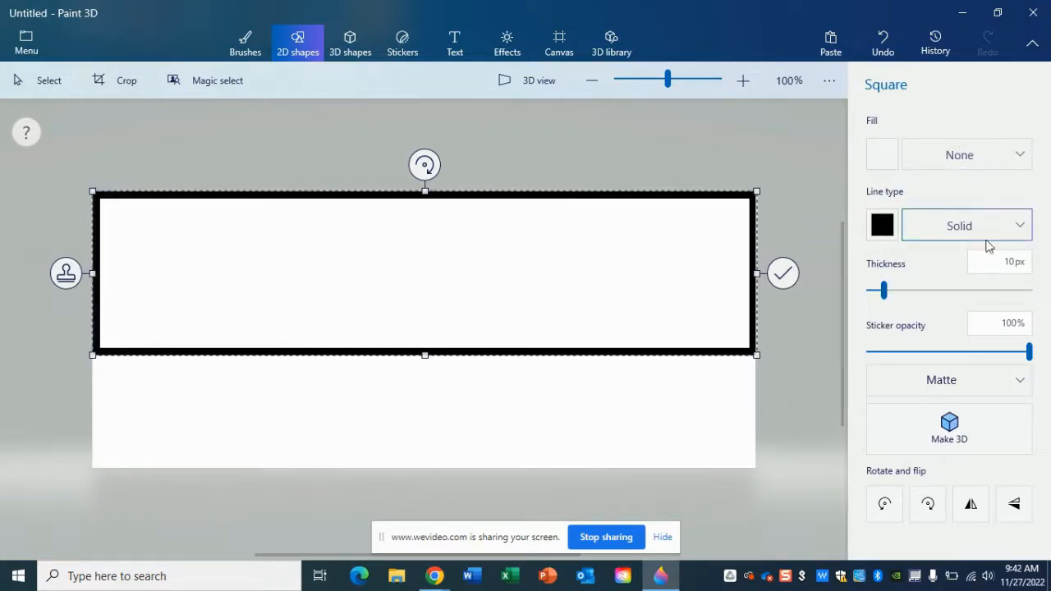
pyautogui.click(882, 154)
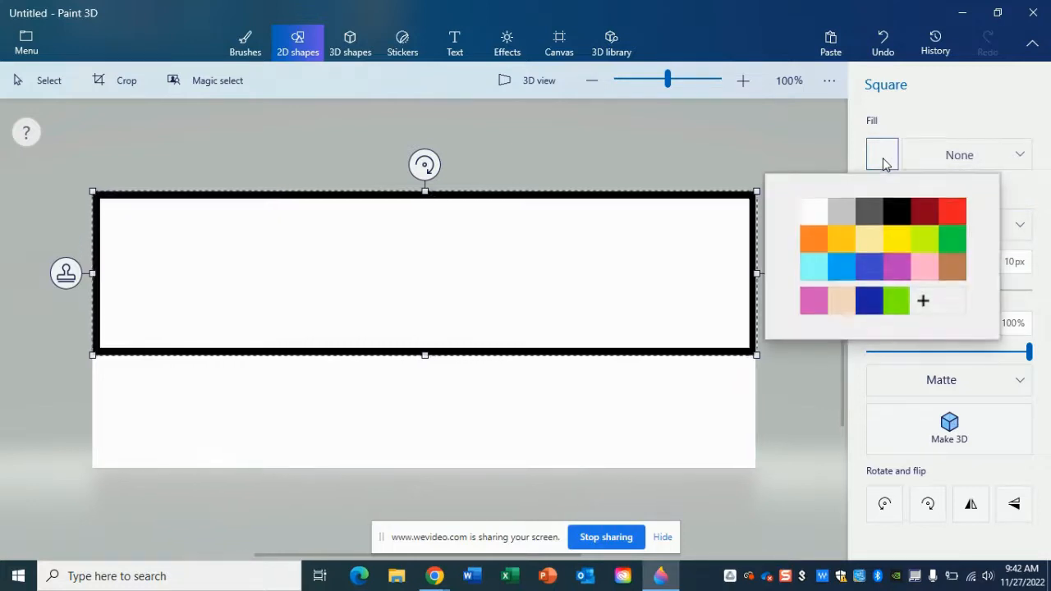
pyautogui.click(812, 265)
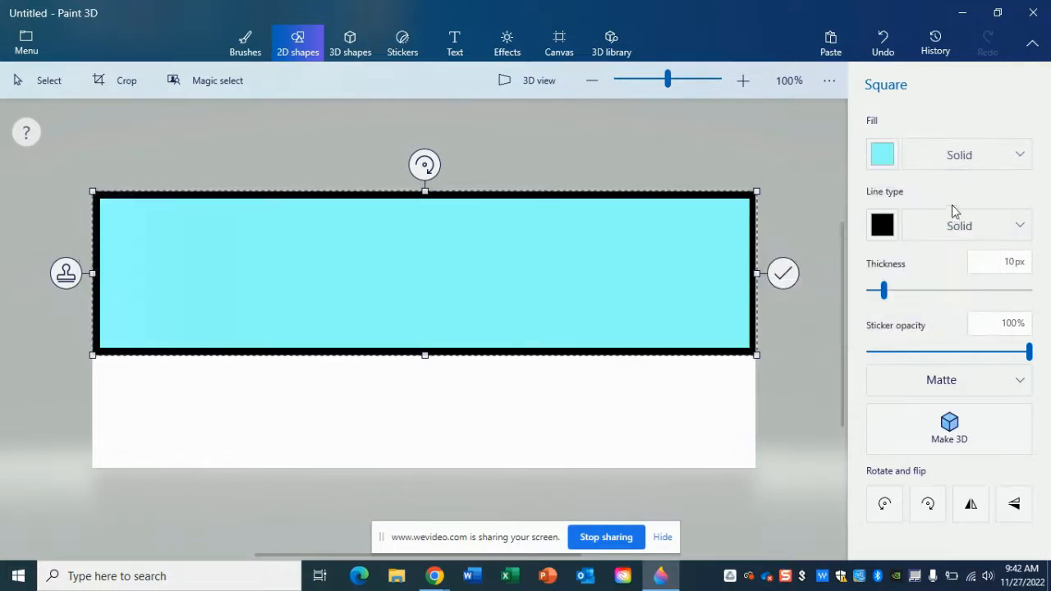
# Step: Remove the outline of the turquoise rectangle by setting its line type to None
pyautogui.click(883, 225)
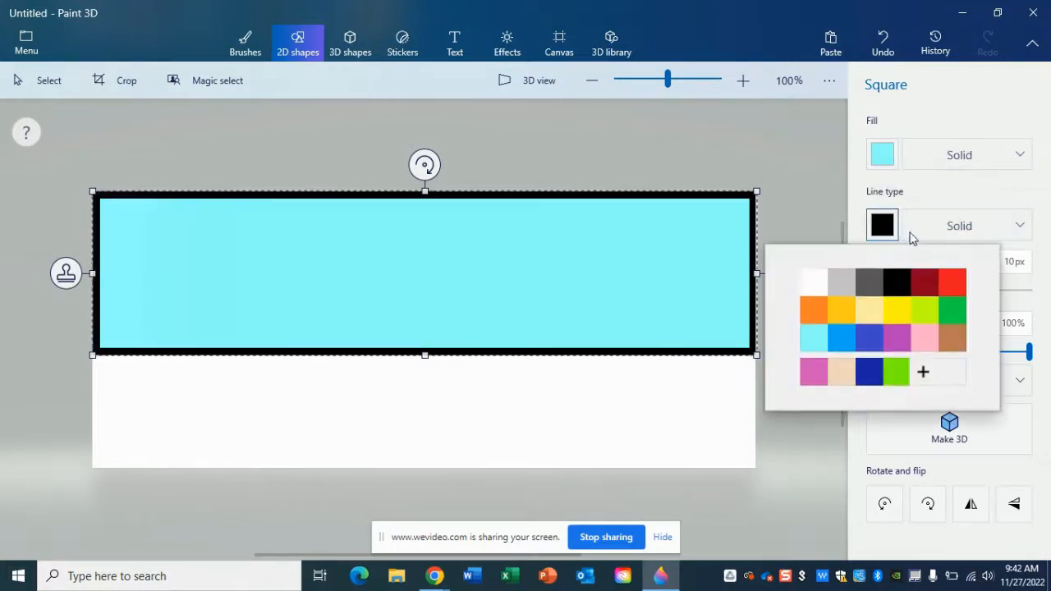
pyautogui.click(951, 234)
pyautogui.click(953, 233)
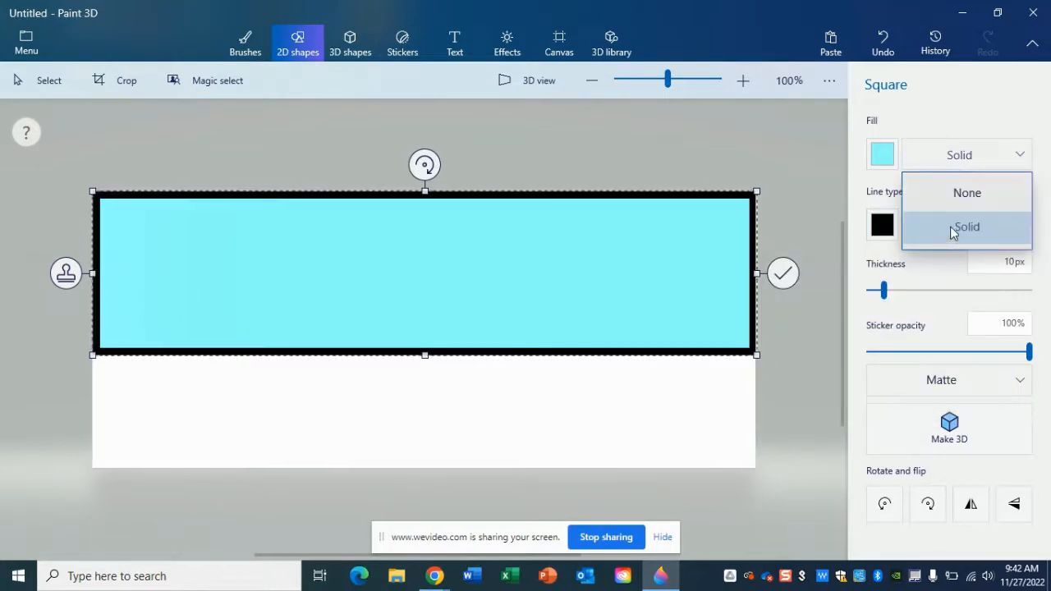
pyautogui.click(952, 191)
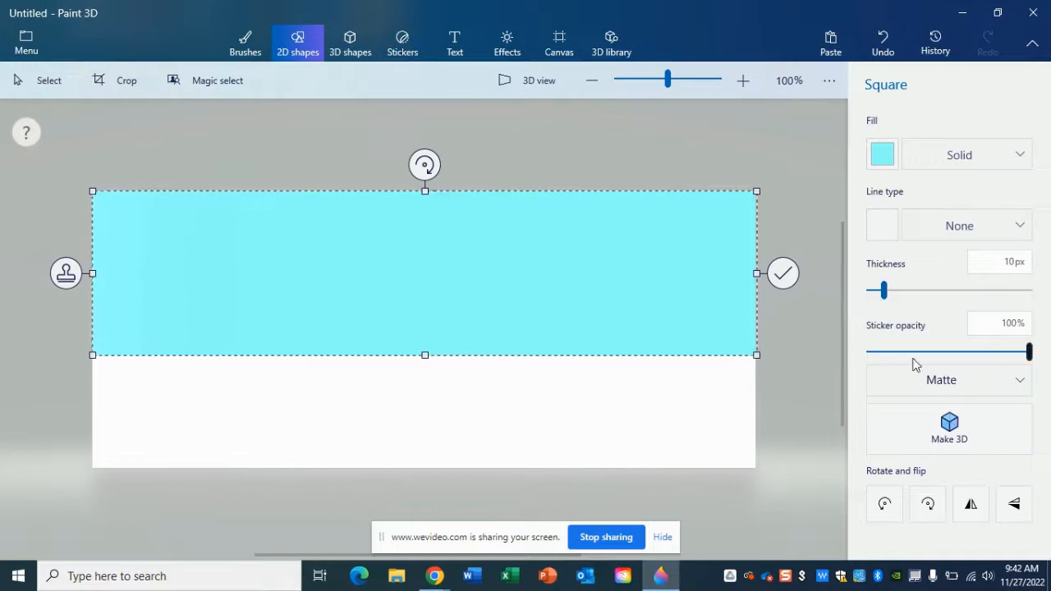
# Step: Try the Gloss and Dull metal finishes on the turquoise rectangle, settle on Polished metal, and commit the shape
pyautogui.moveTo(1029, 353)
pyautogui.mouseDown()
pyautogui.moveTo(875, 349)
pyautogui.moveTo(1037, 362)
pyautogui.mouseUp()
pyautogui.click(999, 385)
pyautogui.click(969, 411)
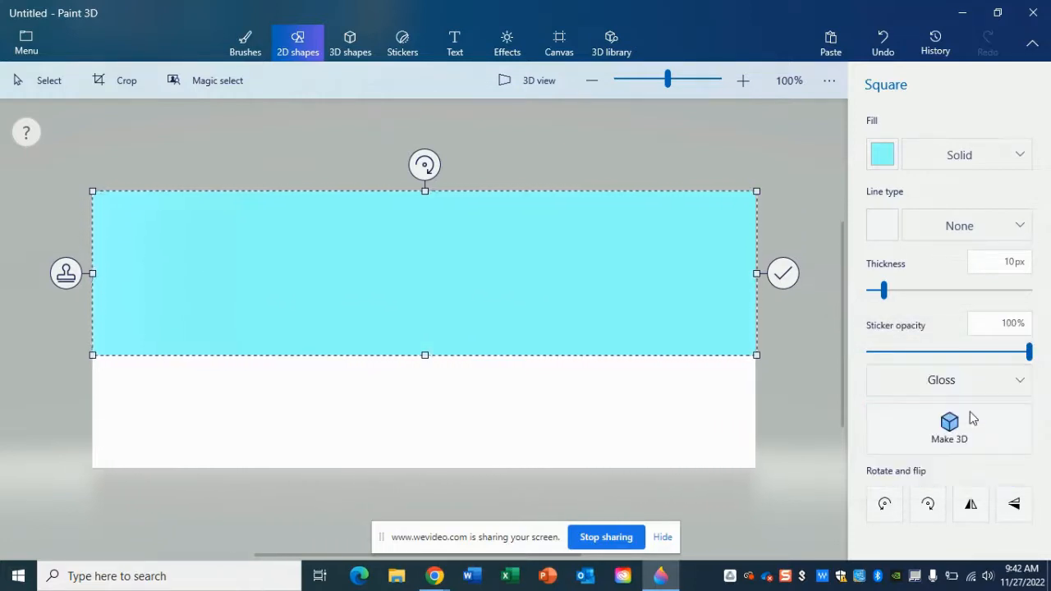
pyautogui.click(984, 383)
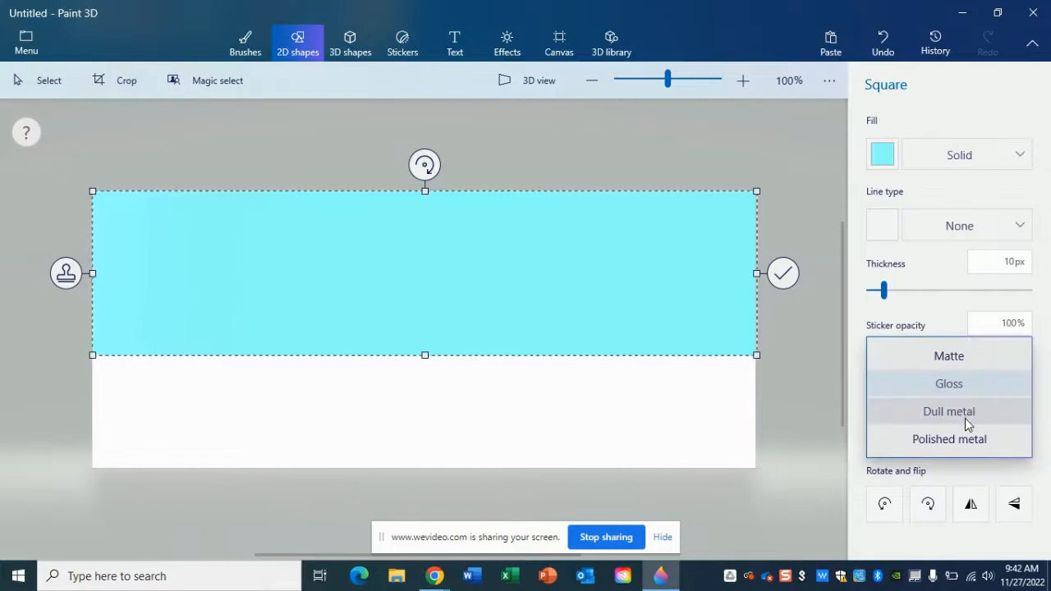
pyautogui.click(965, 416)
pyautogui.click(1009, 383)
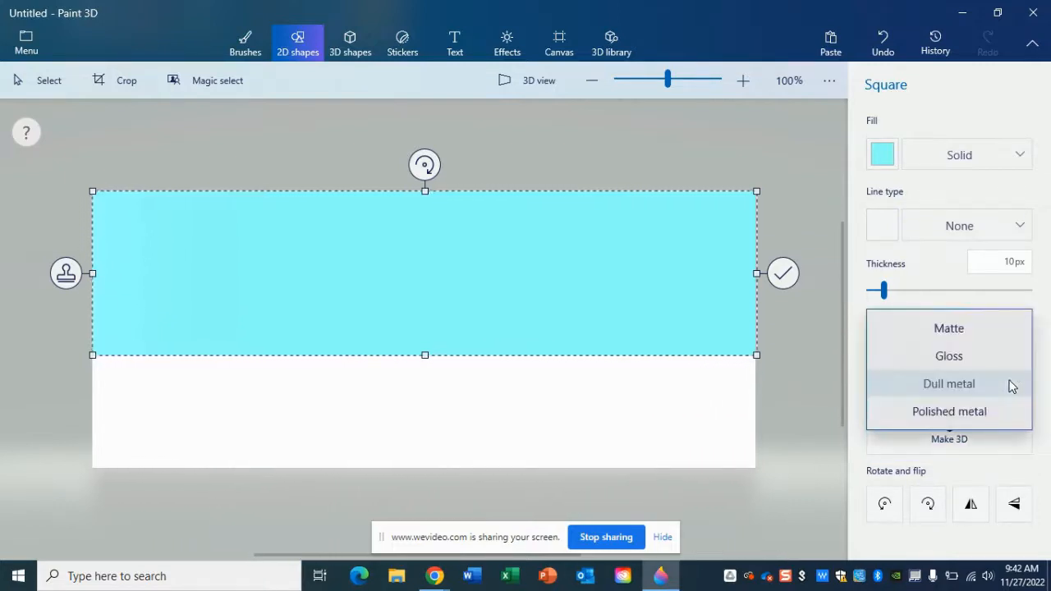
pyautogui.click(988, 406)
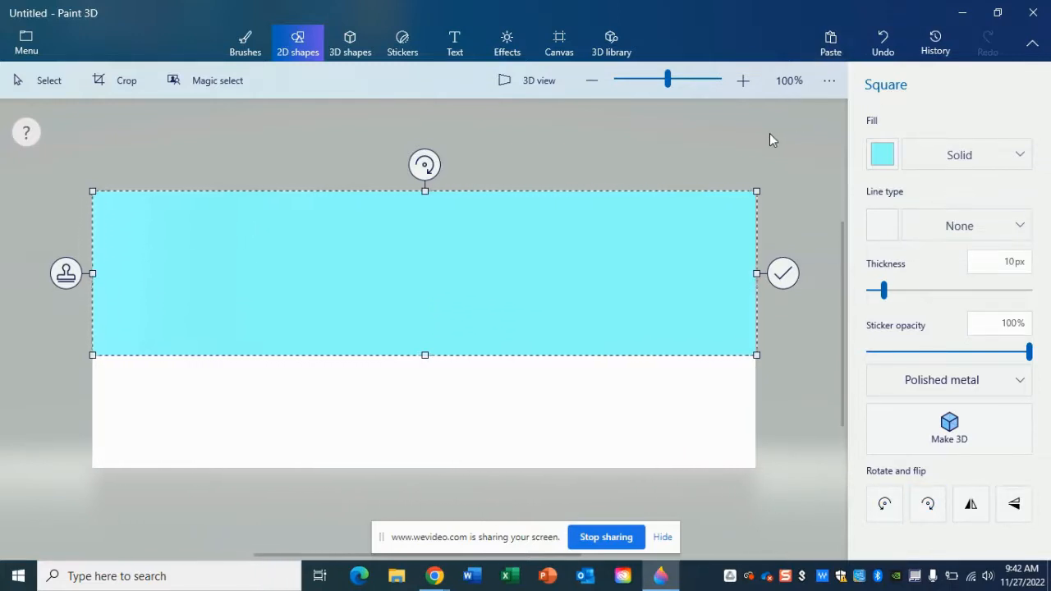
pyautogui.click(747, 138)
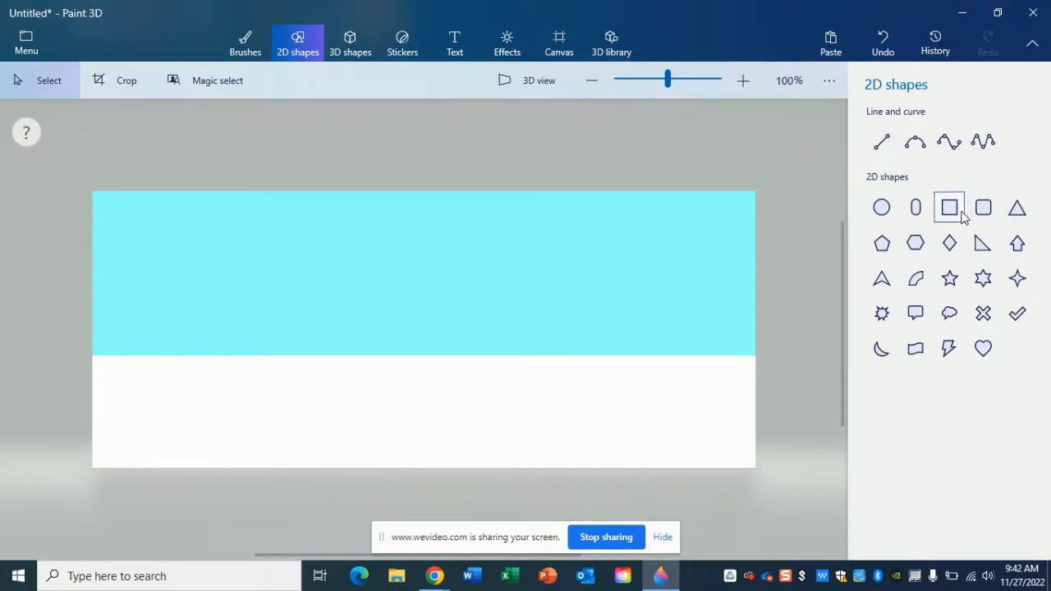
# Step: Draw a wavy banner shape across the lower part of the canvas, trying a lime fill before choosing green
pyautogui.click(917, 350)
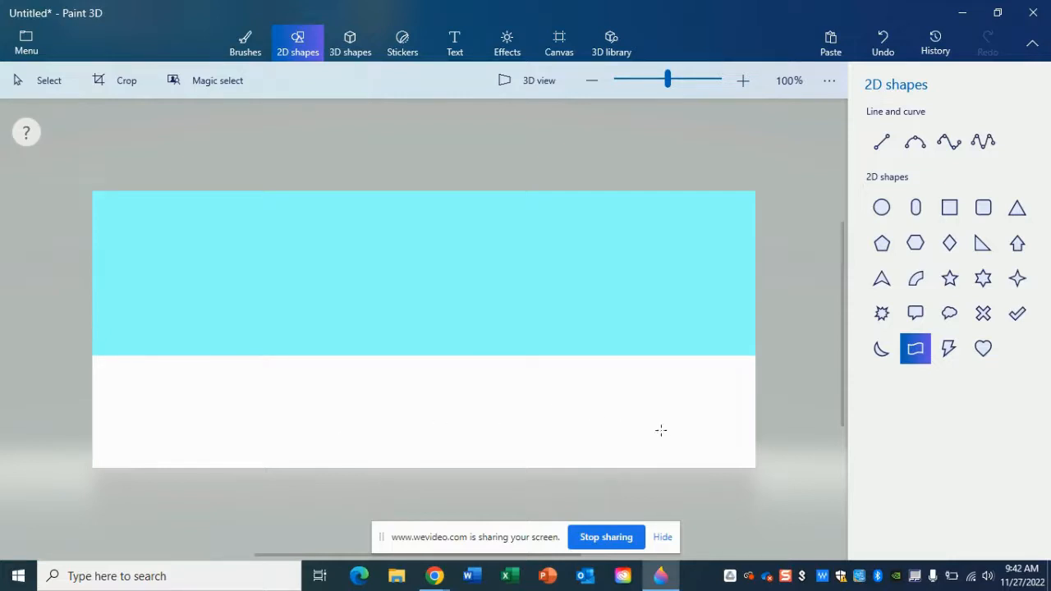
pyautogui.moveTo(94, 318); pyautogui.dragTo(769, 514)
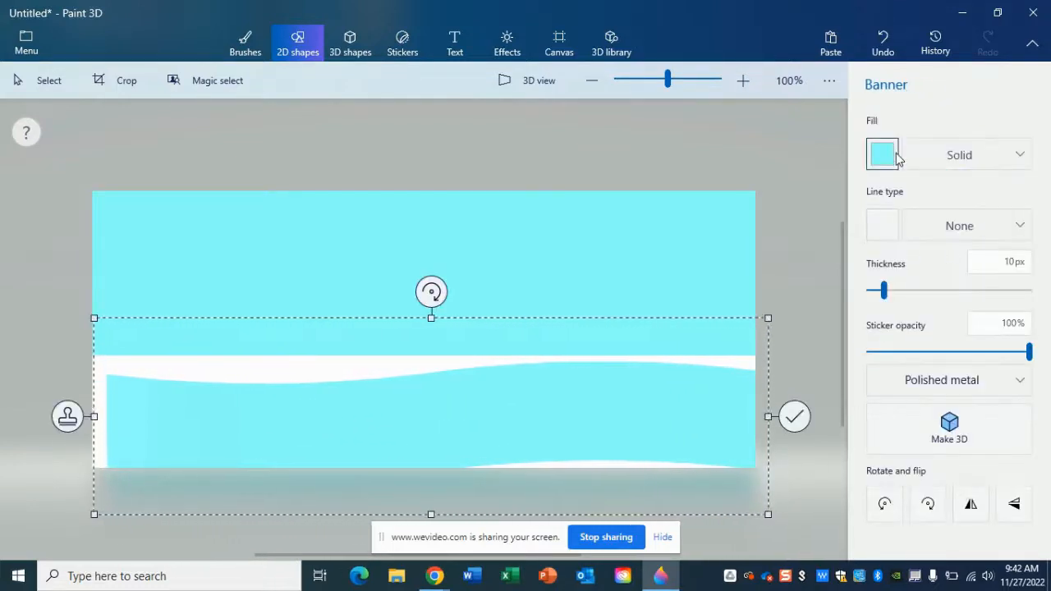
pyautogui.click(886, 155)
pyautogui.click(923, 238)
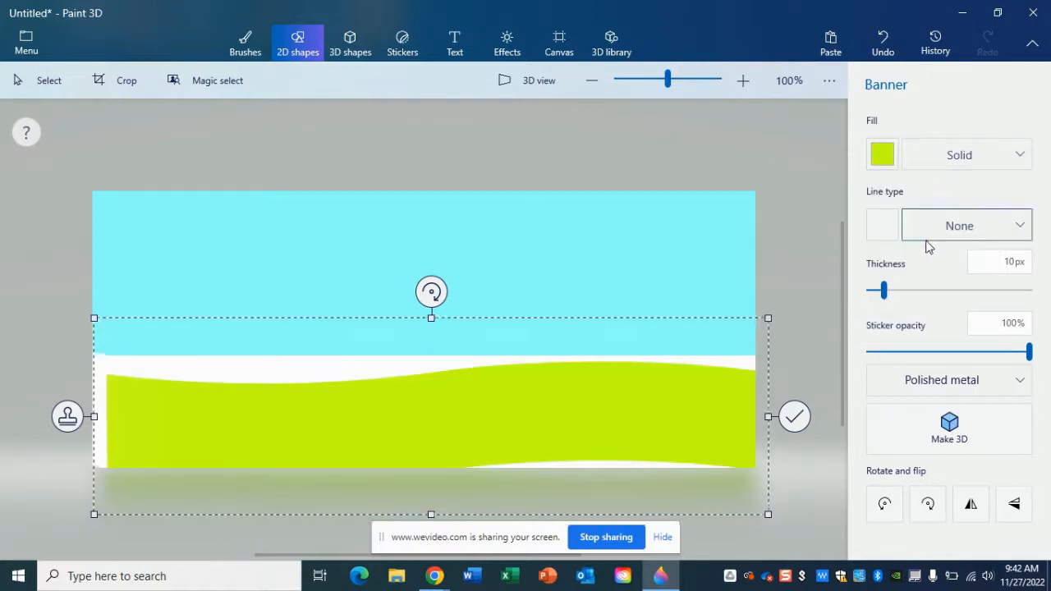
pyautogui.click(882, 155)
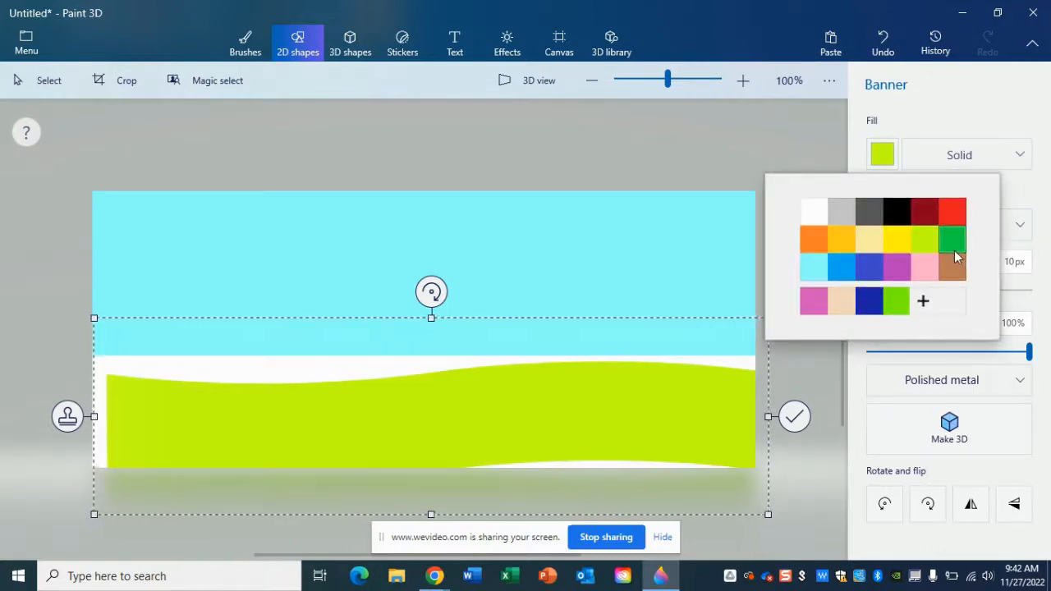
pyautogui.click(954, 241)
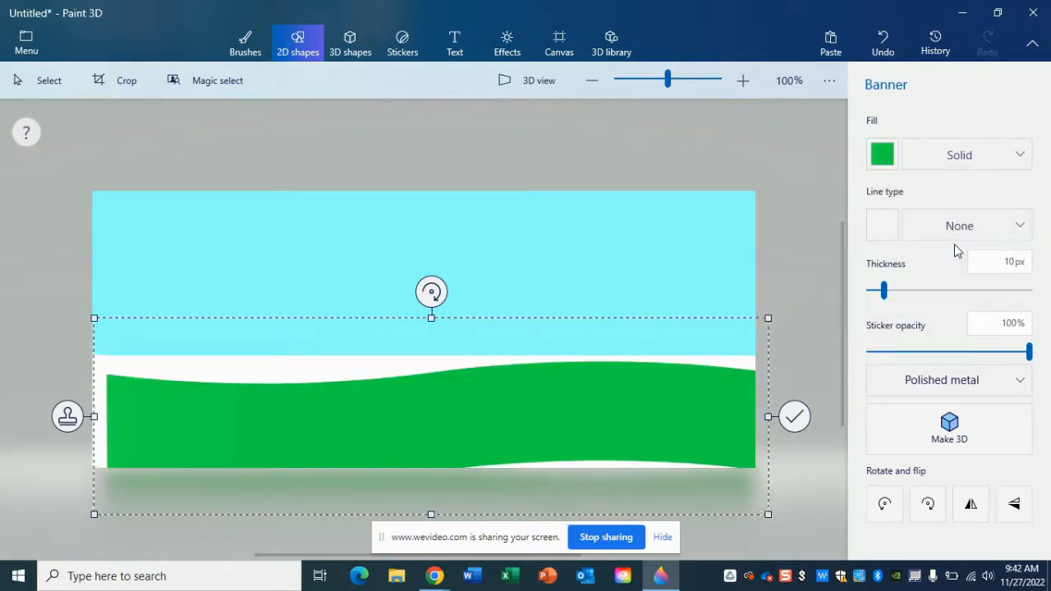
# Step: Mix a muted custom green, hex 43a55f, and apply it as the banner's fill
pyautogui.click(885, 161)
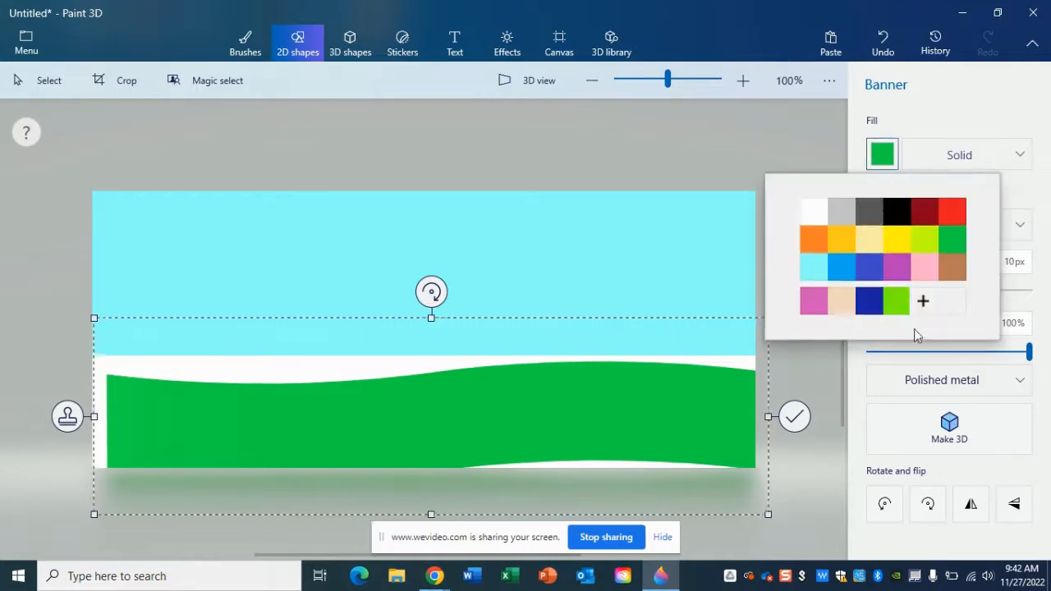
pyautogui.click(923, 303)
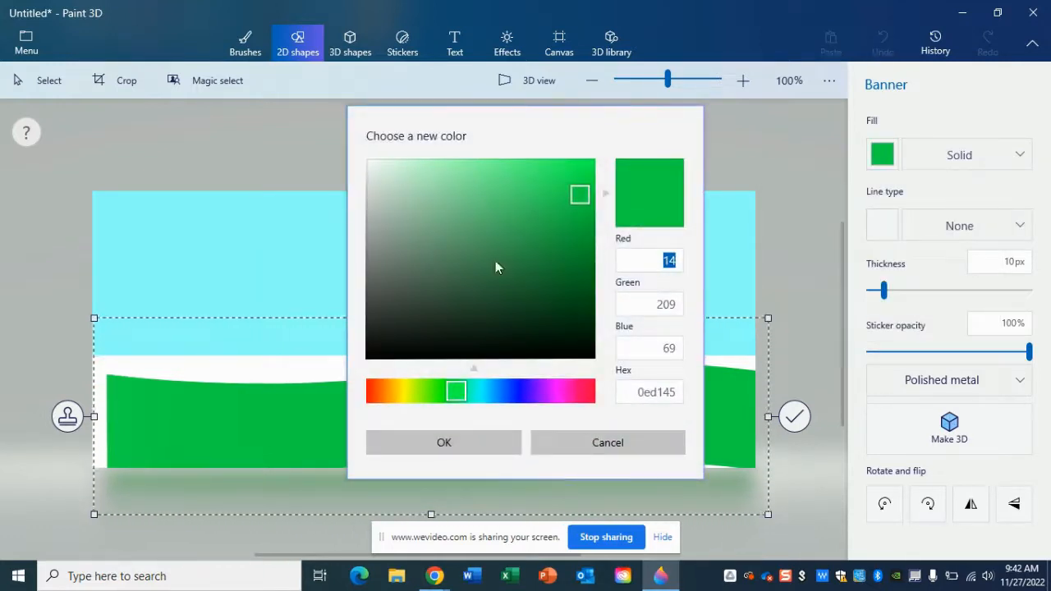
pyautogui.moveTo(517, 237)
pyautogui.mouseDown()
pyautogui.moveTo(504, 181)
pyautogui.moveTo(522, 238)
pyautogui.moveTo(503, 230)
pyautogui.mouseUp()
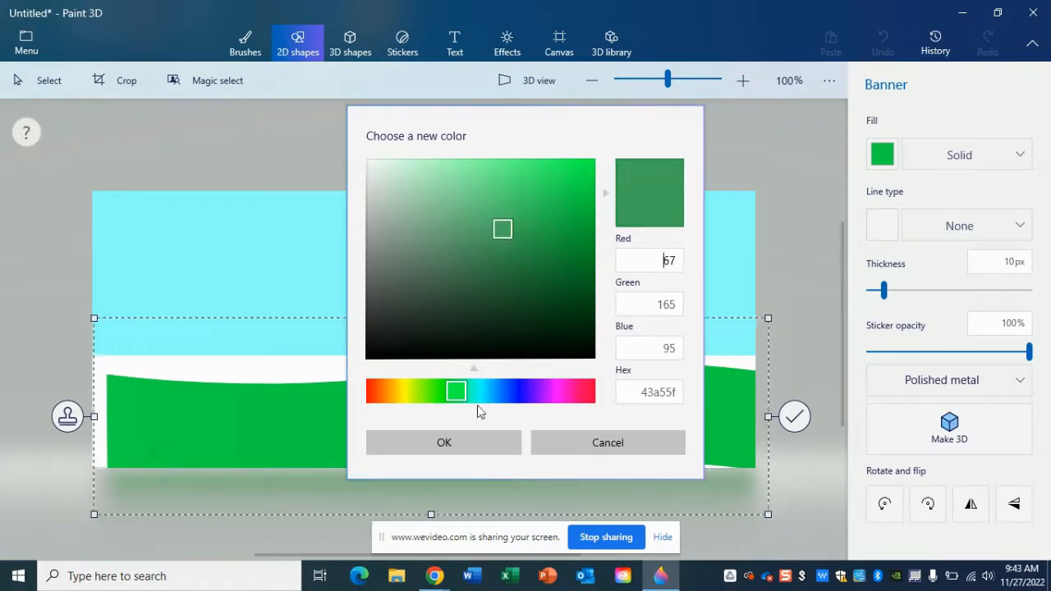
pyautogui.click(461, 448)
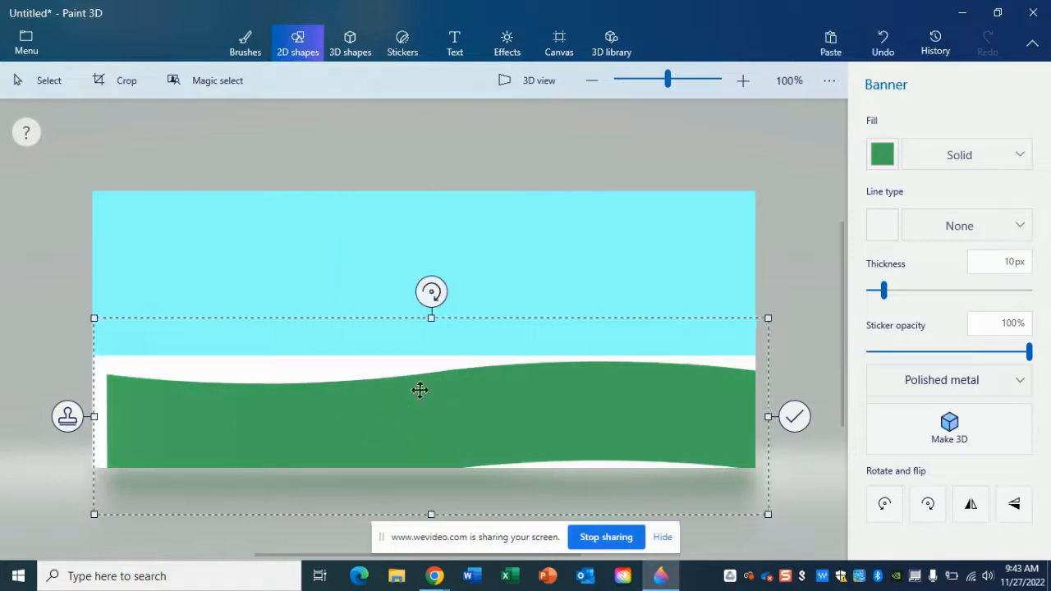
# Step: Mix a brighter, more saturated custom green and apply it as the banner's fill
pyautogui.click(882, 154)
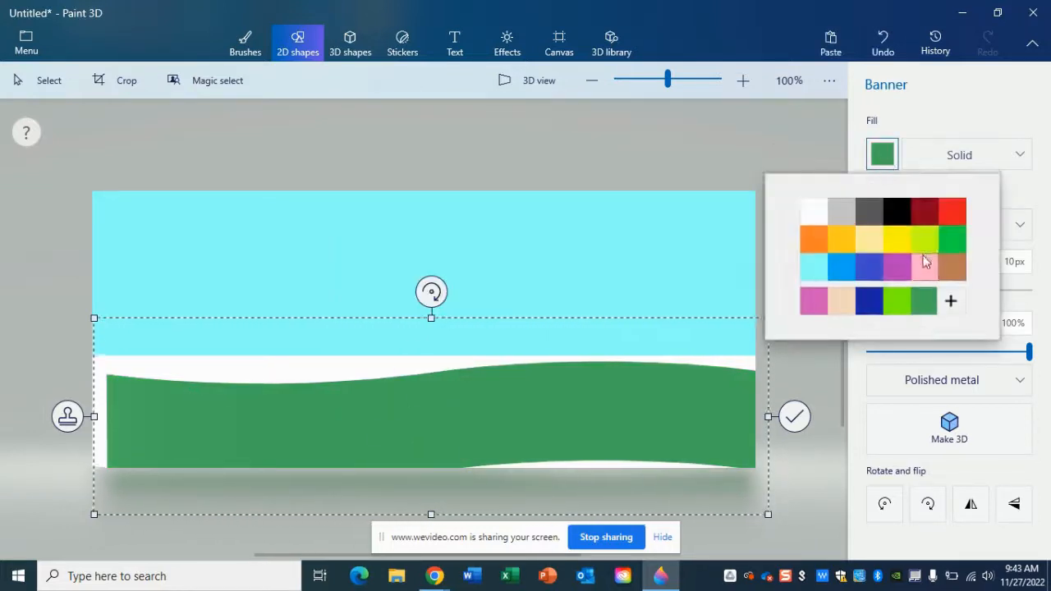
pyautogui.click(950, 301)
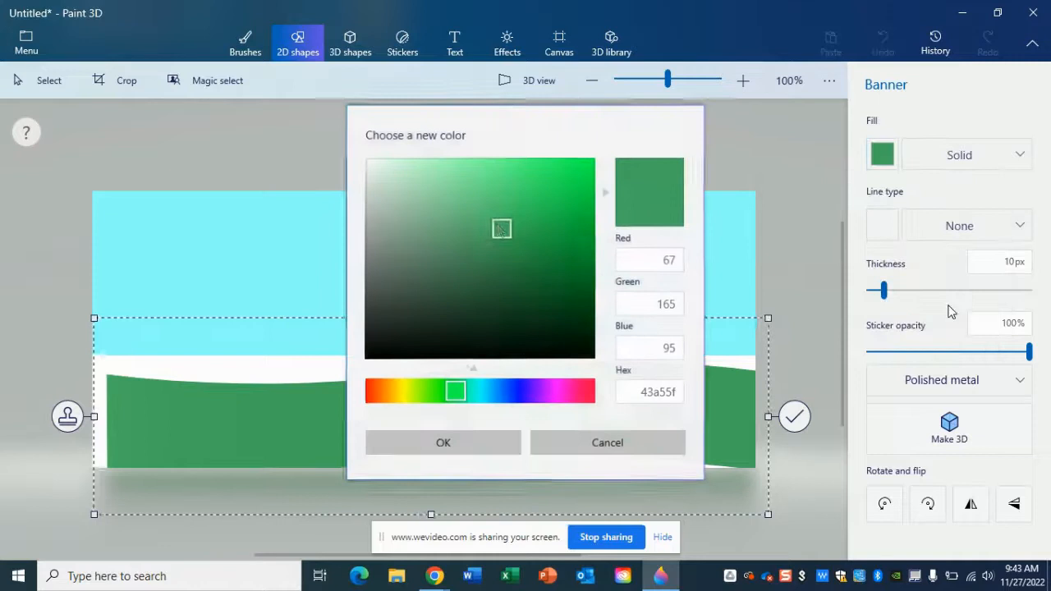
pyautogui.click(524, 185)
pyautogui.moveTo(523, 184); pyautogui.dragTo(564, 195)
pyautogui.click(480, 444)
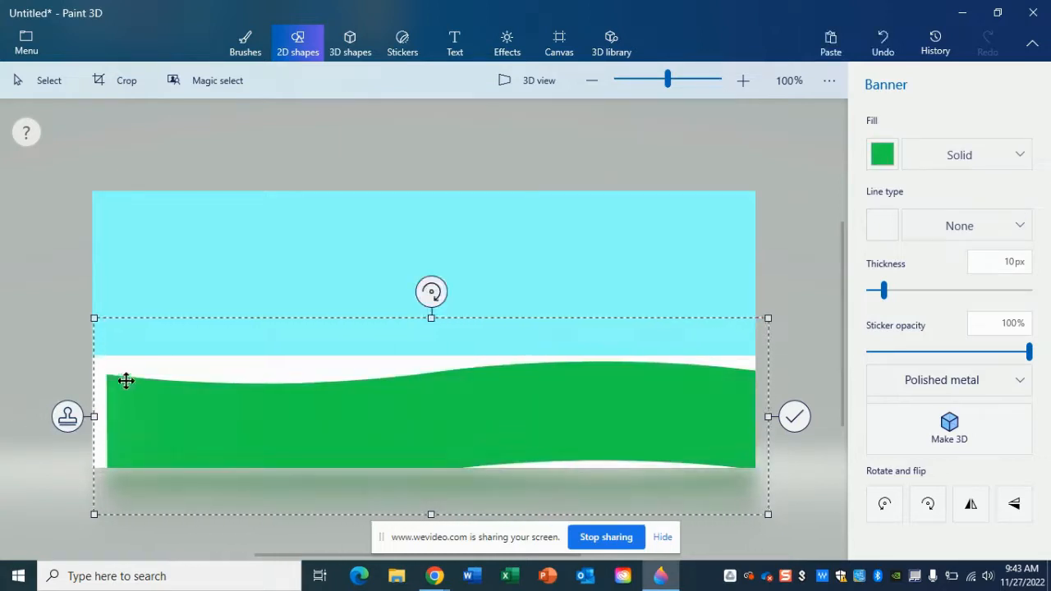
# Step: Enlarge the green banner beyond the canvas edges until it covers the white gap below the sky, and commit it
pyautogui.moveTo(92, 318); pyautogui.dragTo(70, 273)
pyautogui.moveTo(418, 514); pyautogui.dragTo(420, 547)
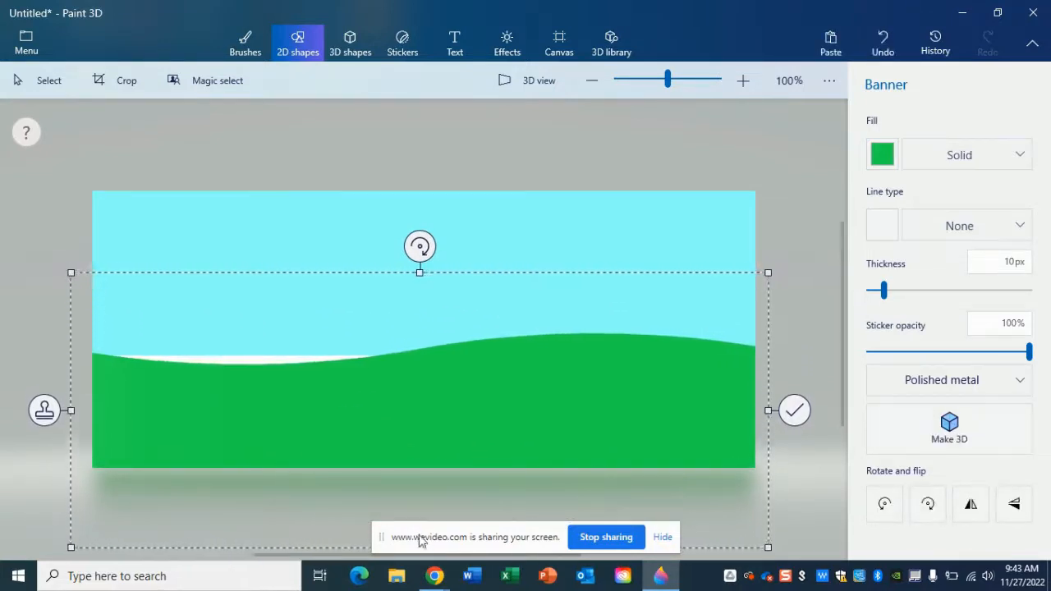
pyautogui.moveTo(420, 271); pyautogui.dragTo(419, 257)
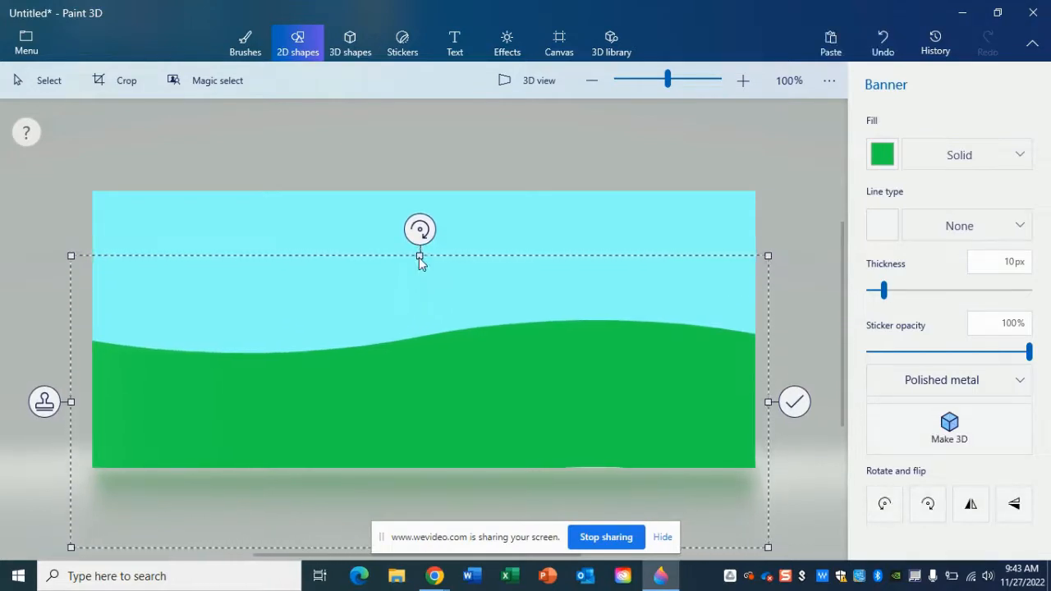
pyautogui.click(532, 161)
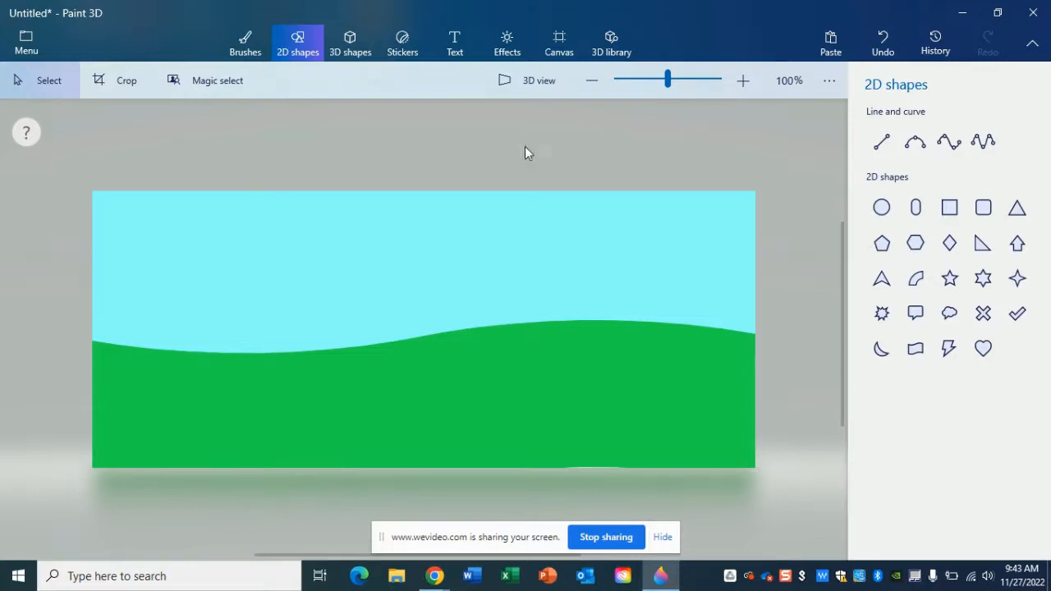
# Step: View the sky and ground scene at an angle in 3D, and return to the flat view
pyautogui.click(508, 89)
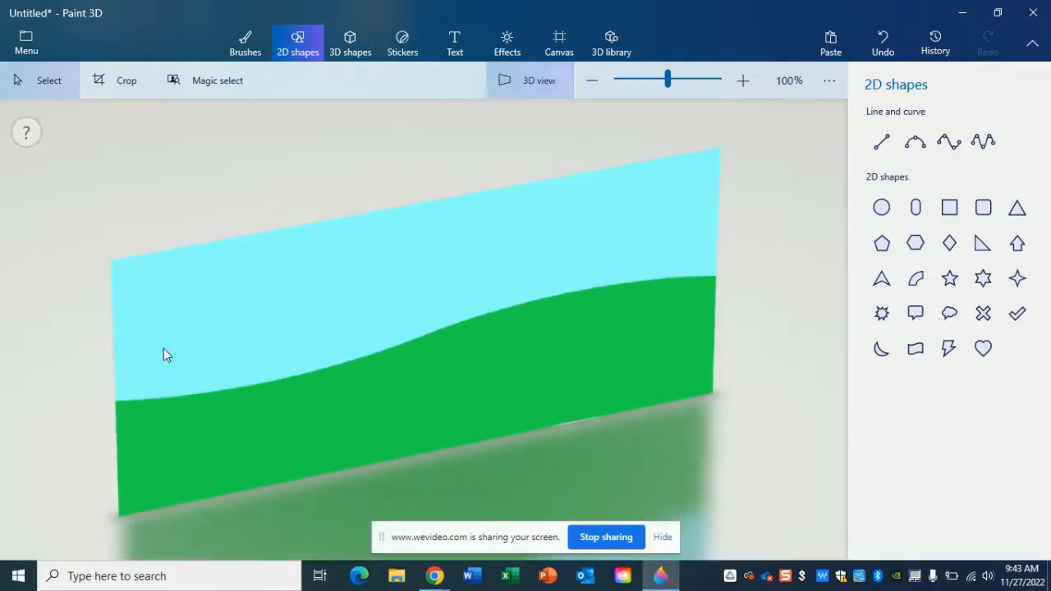
pyautogui.moveTo(256, 467); pyautogui.dragTo(258, 467)
pyautogui.click(508, 84)
# Step: Choose white as the color for new 3D shapes
pyautogui.click(357, 49)
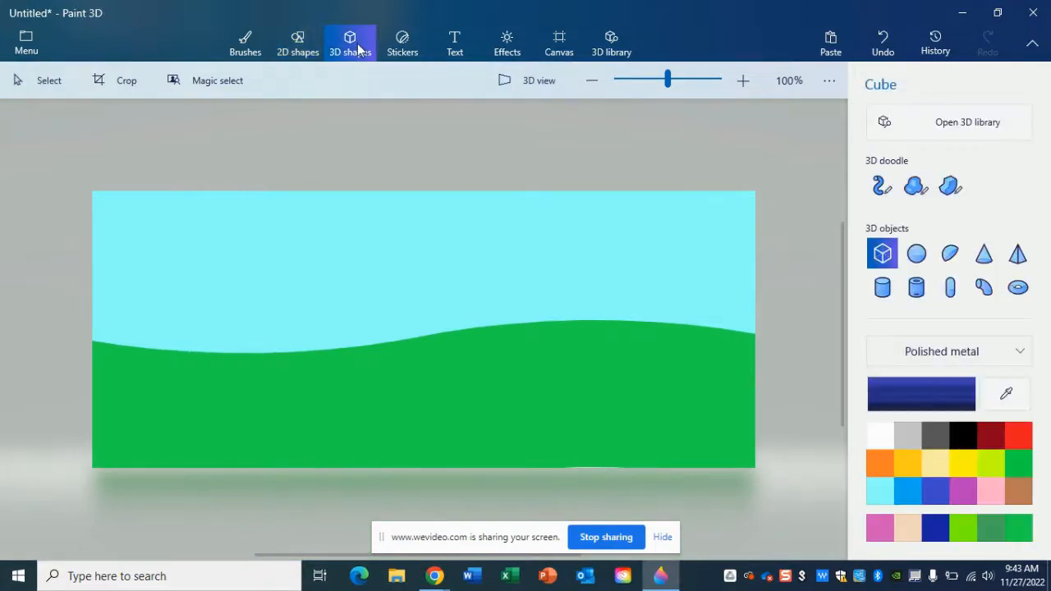
pyautogui.click(878, 442)
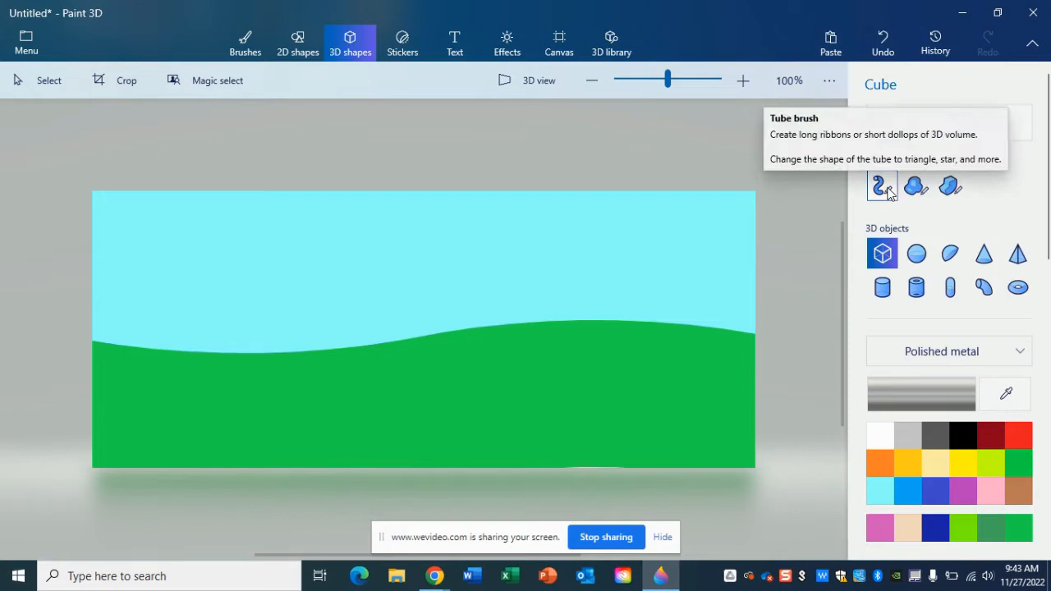
# Step: Try the Tube brush with two straight tubes and one S-shaped tube, reshaping the curve by moving one of its points
pyautogui.click(885, 188)
pyautogui.moveTo(146, 245); pyautogui.dragTo(602, 328)
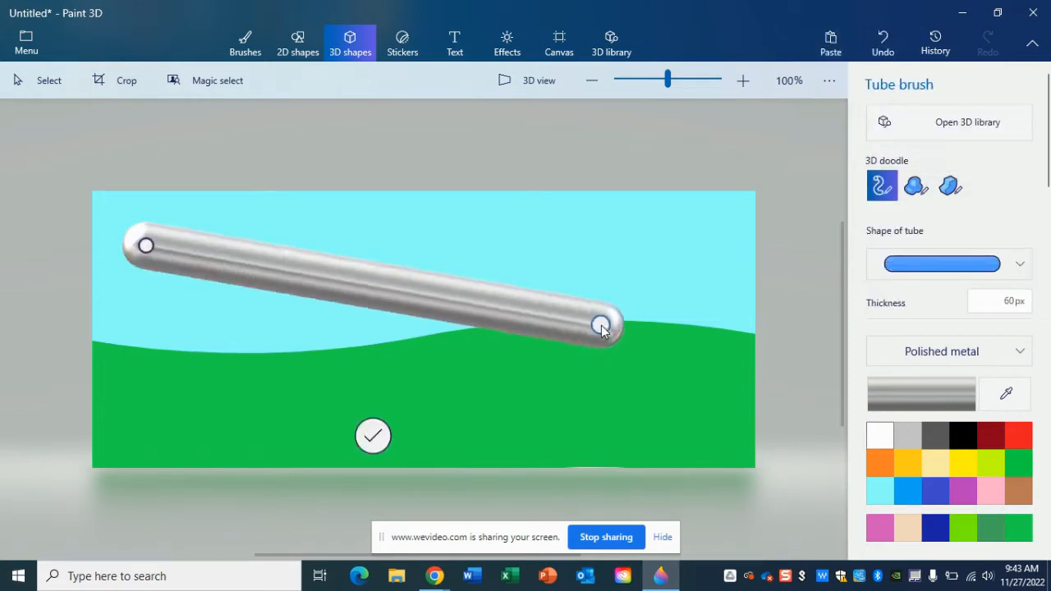
pyautogui.moveTo(496, 310)
pyautogui.mouseDown()
pyautogui.moveTo(526, 178)
pyautogui.moveTo(389, 171)
pyautogui.moveTo(432, 164)
pyautogui.moveTo(692, 224)
pyautogui.moveTo(613, 153)
pyautogui.mouseUp()
pyautogui.moveTo(68, 370)
pyautogui.mouseDown()
pyautogui.moveTo(335, 476)
pyautogui.moveTo(472, 435)
pyautogui.mouseUp()
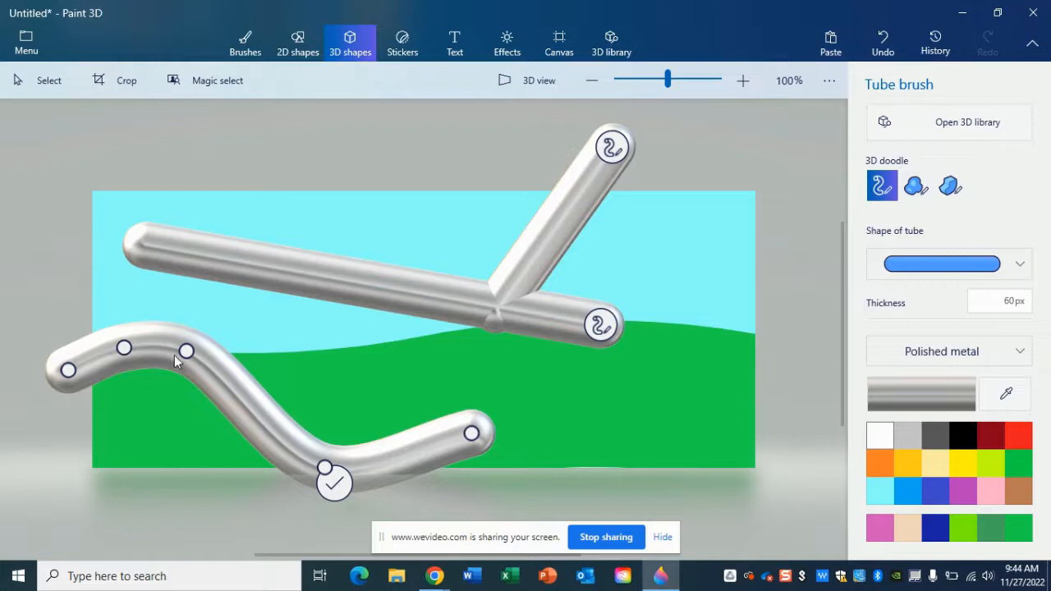
pyautogui.moveTo(187, 350)
pyautogui.mouseDown()
pyautogui.moveTo(197, 436)
pyautogui.moveTo(367, 186)
pyautogui.moveTo(449, 124)
pyautogui.moveTo(176, 410)
pyautogui.mouseUp()
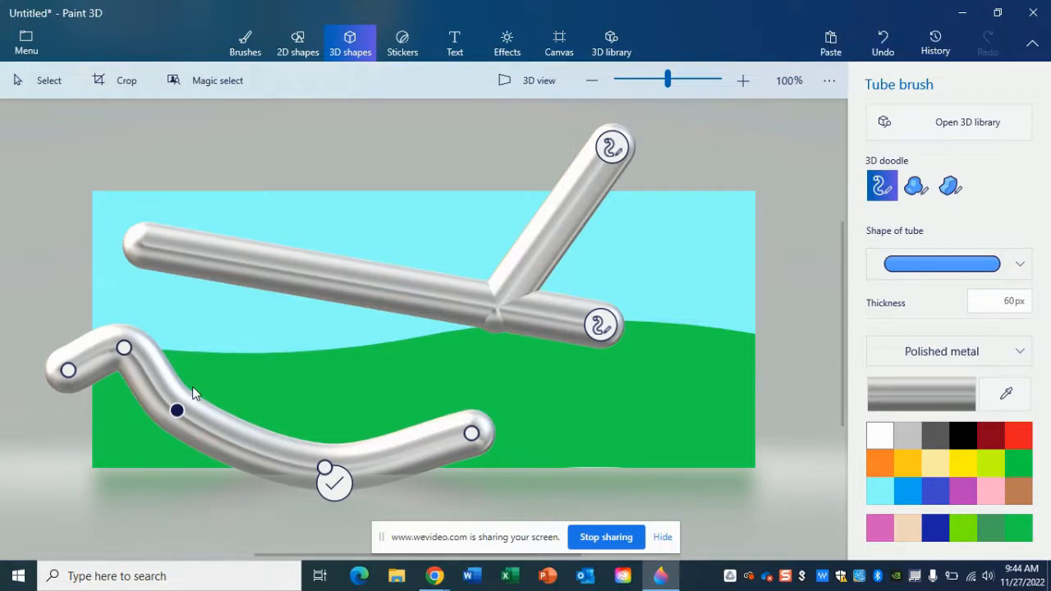
# Step: Undo all the tube strokes to clear them from the scene
pyautogui.hotkey('ctrl', 'z')
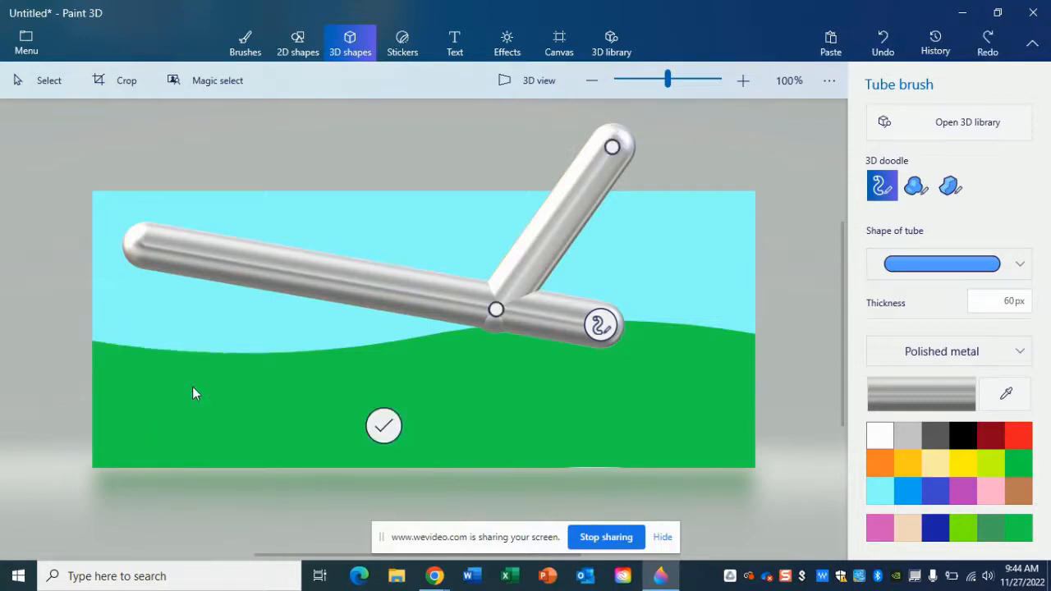
pyautogui.hotkey('ctrl', 'z')
pyautogui.hotkey('ctrl', 'z')
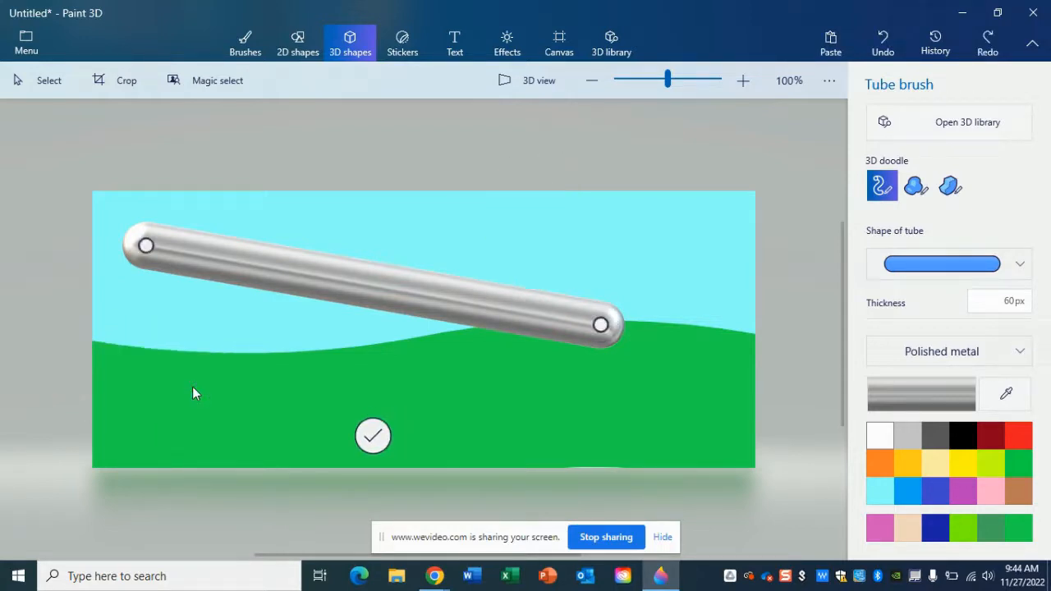
pyautogui.click(883, 46)
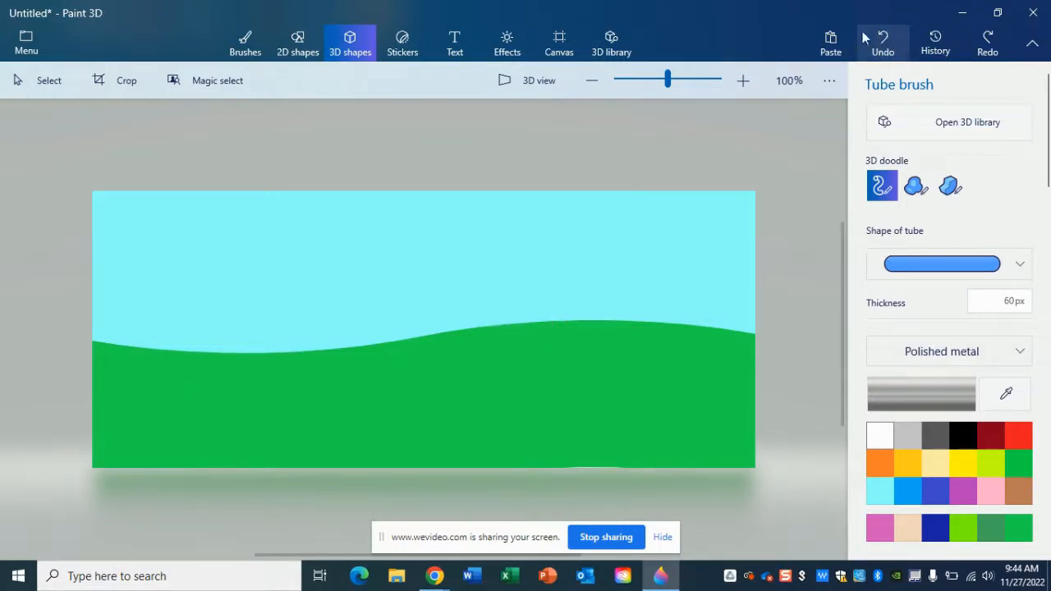
# Step: Draw a closed Soft edge 3D doodle of a seated, left-facing animal with a long tail, spanning the sky and ground
pyautogui.click(916, 187)
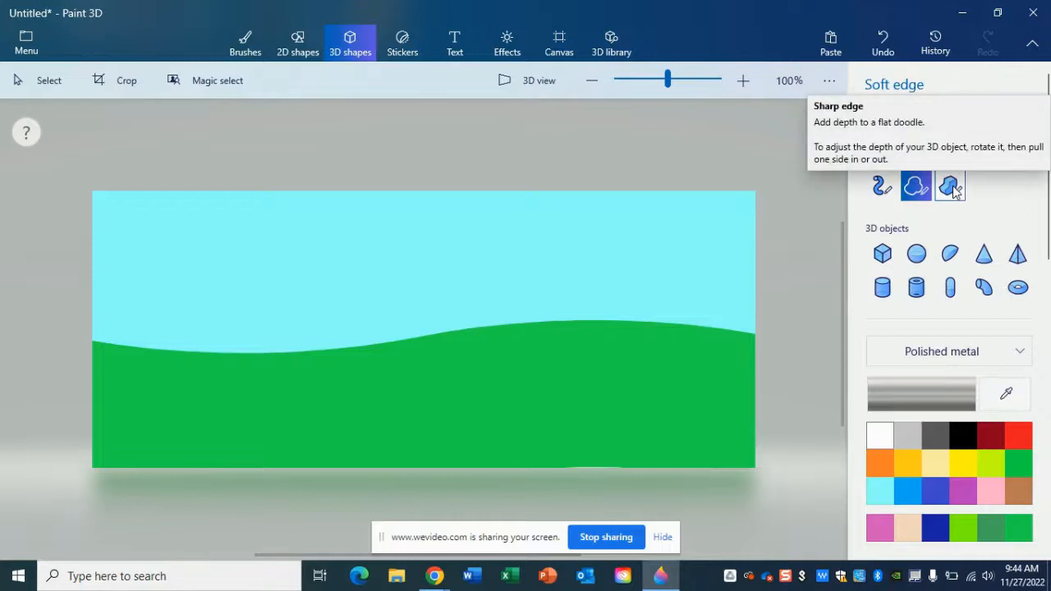
pyautogui.click(950, 186)
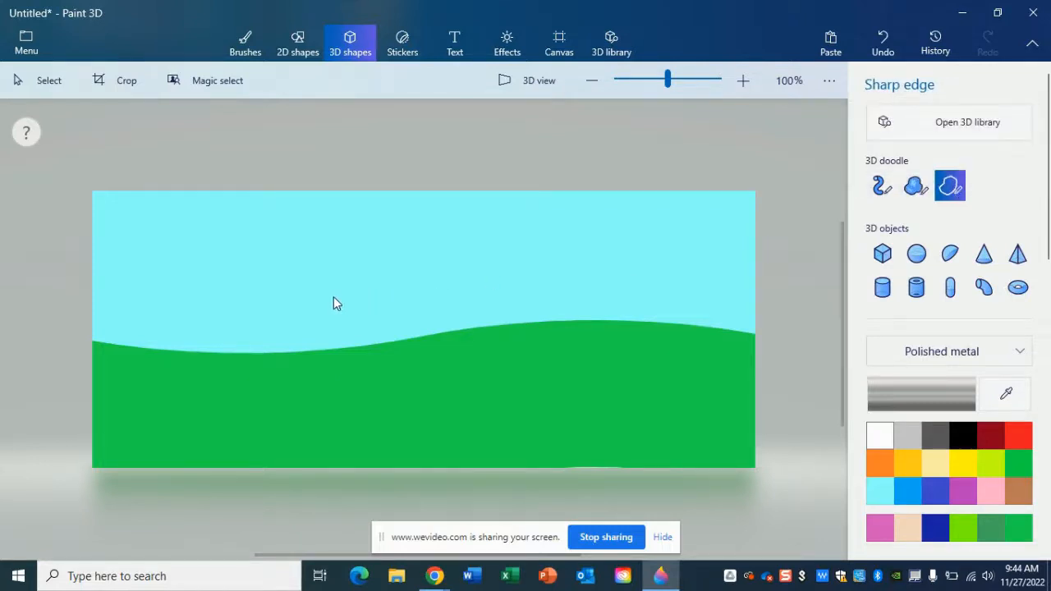
pyautogui.click(915, 186)
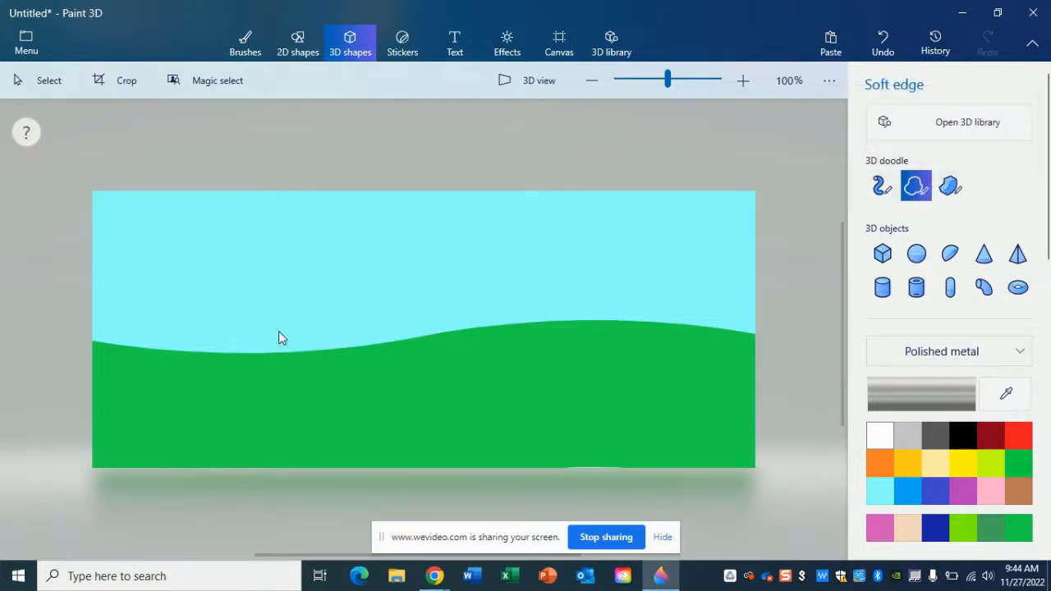
pyautogui.click(276, 259)
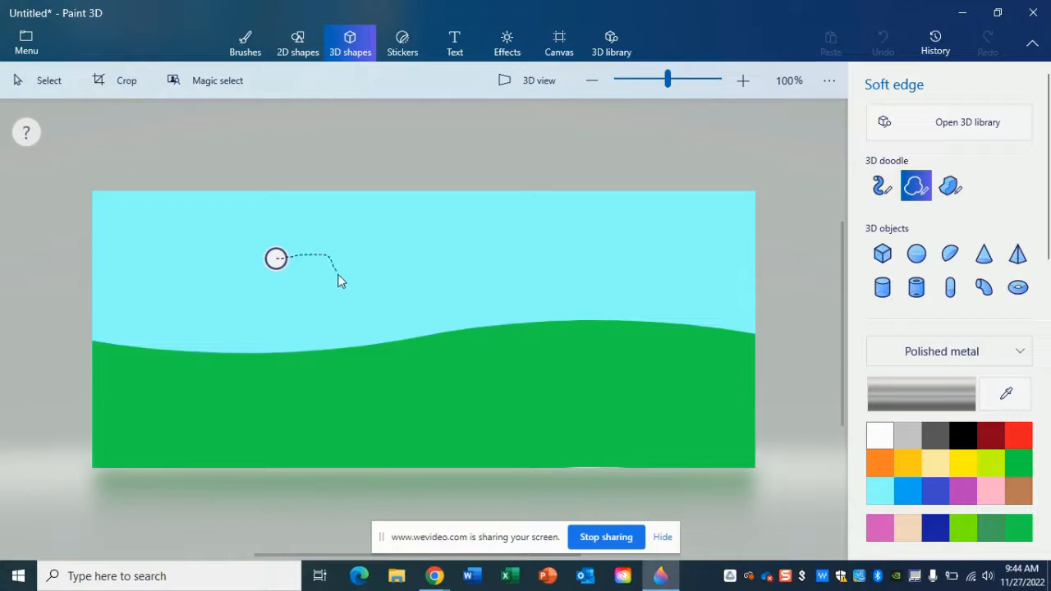
pyautogui.moveTo(347, 286); pyautogui.dragTo(360, 305)
pyautogui.moveTo(506, 389)
pyautogui.mouseDown()
pyautogui.moveTo(504, 403)
pyautogui.moveTo(490, 406)
pyautogui.moveTo(299, 399)
pyautogui.moveTo(295, 387)
pyautogui.moveTo(344, 380)
pyautogui.moveTo(354, 353)
pyautogui.mouseUp()
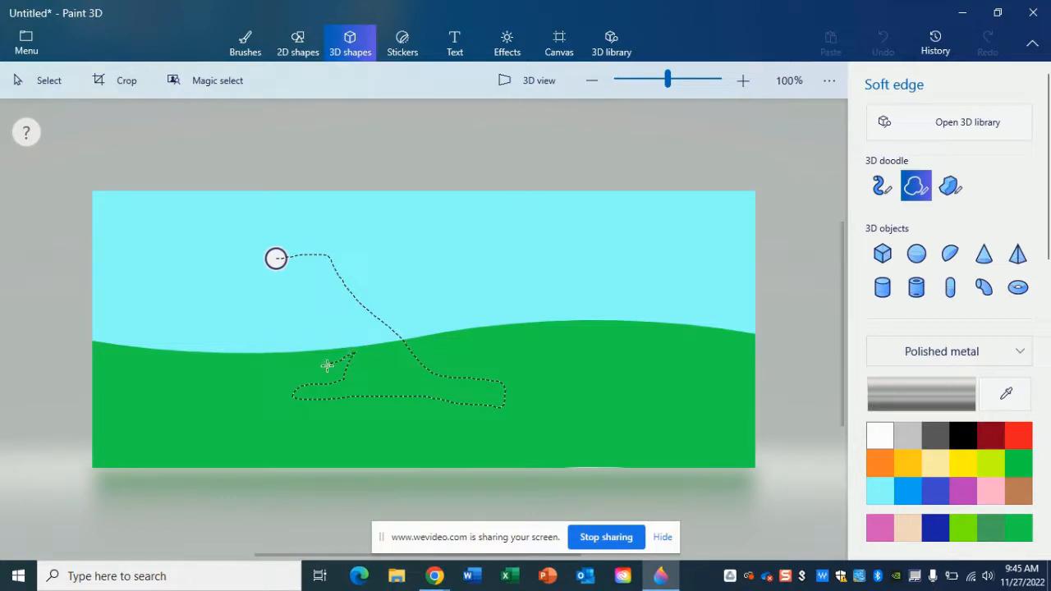
pyautogui.moveTo(326, 365)
pyautogui.mouseDown()
pyautogui.moveTo(353, 359)
pyautogui.moveTo(350, 369)
pyautogui.moveTo(328, 361)
pyautogui.mouseUp()
pyautogui.moveTo(305, 342)
pyautogui.mouseDown()
pyautogui.moveTo(251, 404)
pyautogui.moveTo(246, 391)
pyautogui.moveTo(270, 356)
pyautogui.mouseUp()
pyautogui.moveTo(276, 258); pyautogui.dragTo(276, 257)
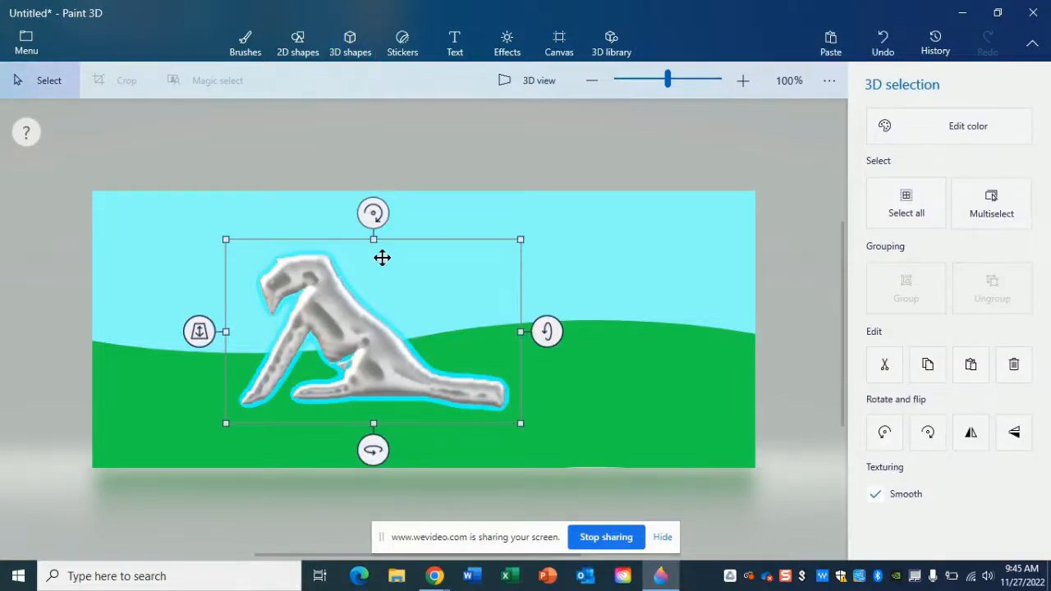
# Step: Stretch the animal figure taller in both directions and slightly wider so it nearly fills the canvas height
pyautogui.moveTo(373, 237); pyautogui.dragTo(371, 215)
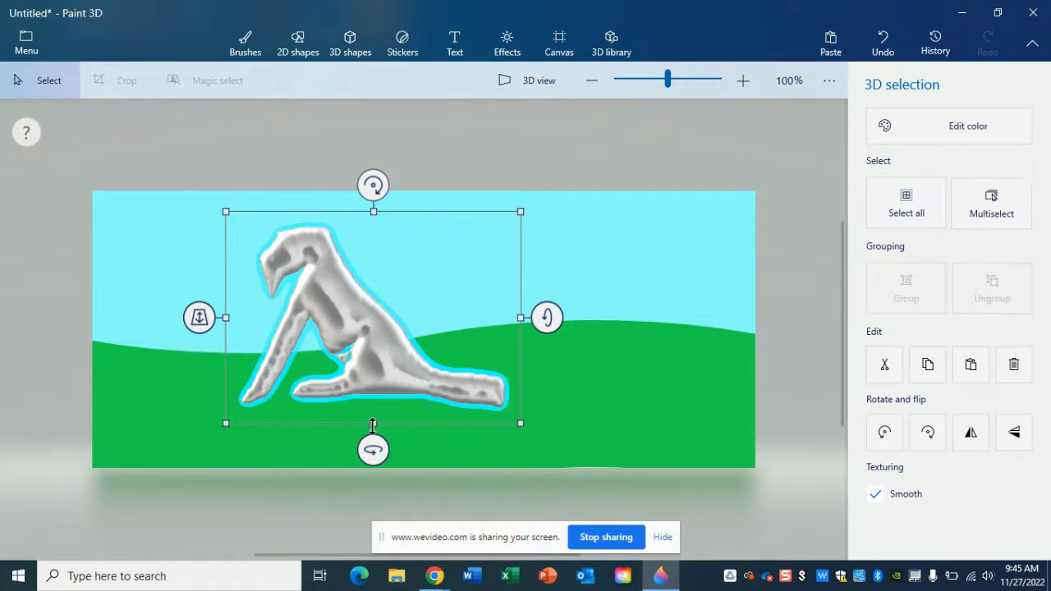
pyautogui.moveTo(372, 424); pyautogui.dragTo(376, 470)
pyautogui.moveTo(525, 338)
pyautogui.mouseDown()
pyautogui.moveTo(552, 334)
pyautogui.moveTo(534, 340)
pyautogui.mouseUp()
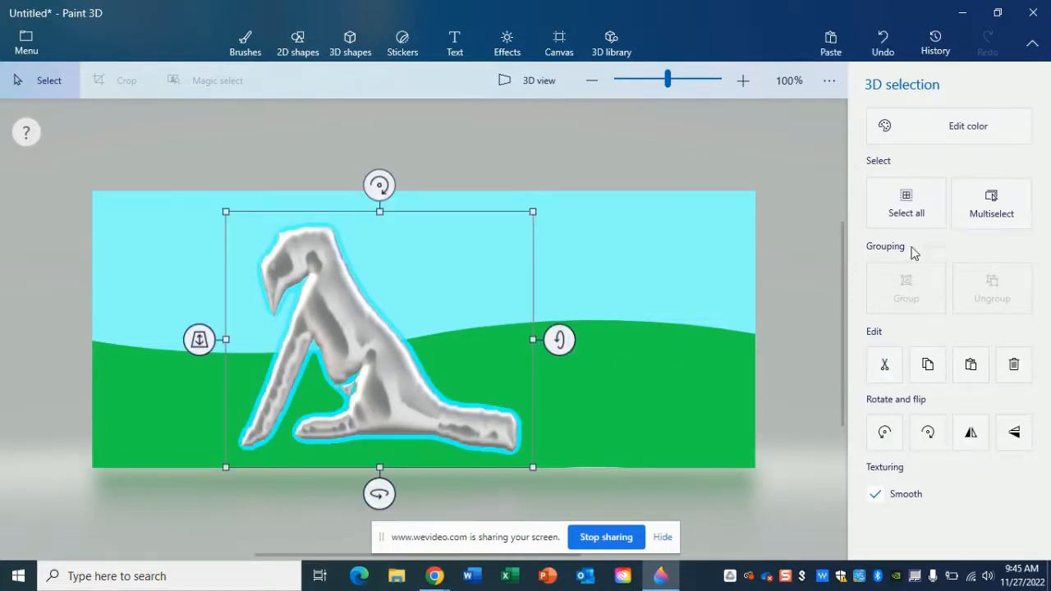
# Step: Recolor the animal figure with a custom light gray, hex e4e5e6, and deselect it
pyautogui.click(913, 138)
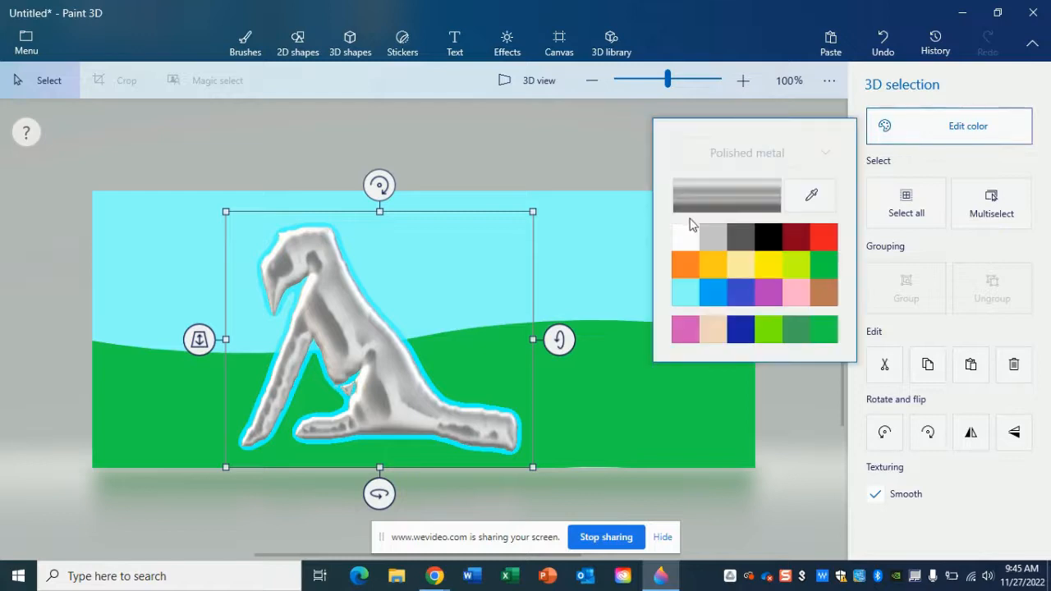
pyautogui.click(736, 192)
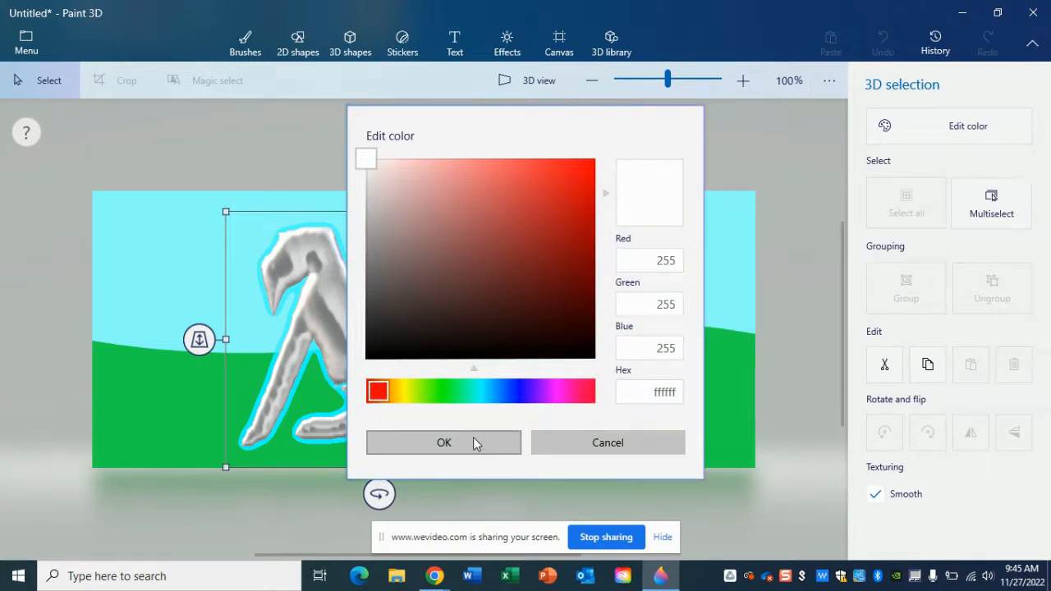
pyautogui.click(484, 392)
pyautogui.moveTo(484, 392); pyautogui.dragTo(503, 395)
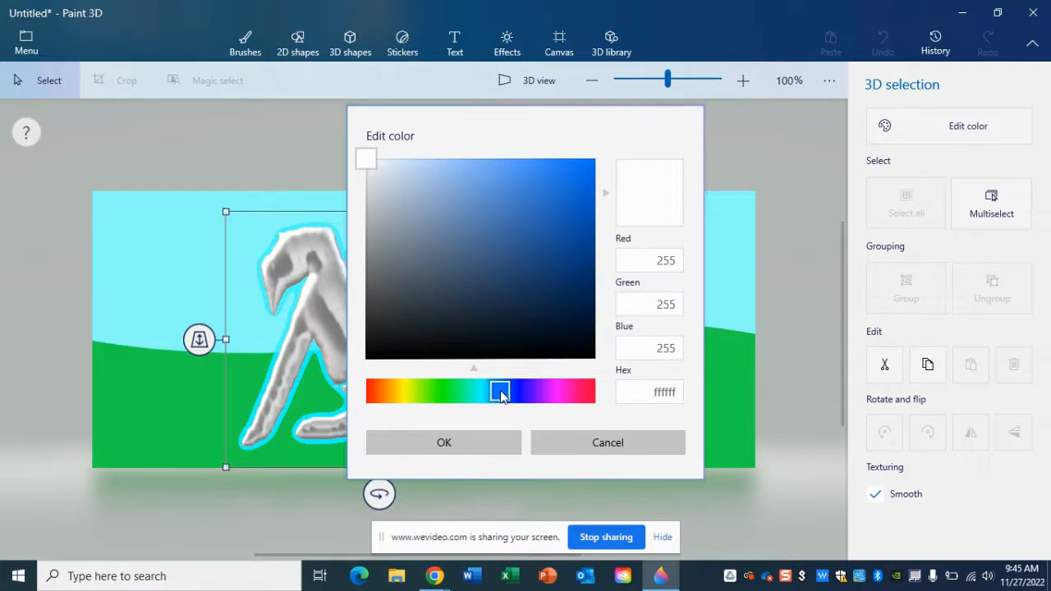
pyautogui.click(366, 174)
pyautogui.moveTo(365, 174); pyautogui.dragTo(368, 179)
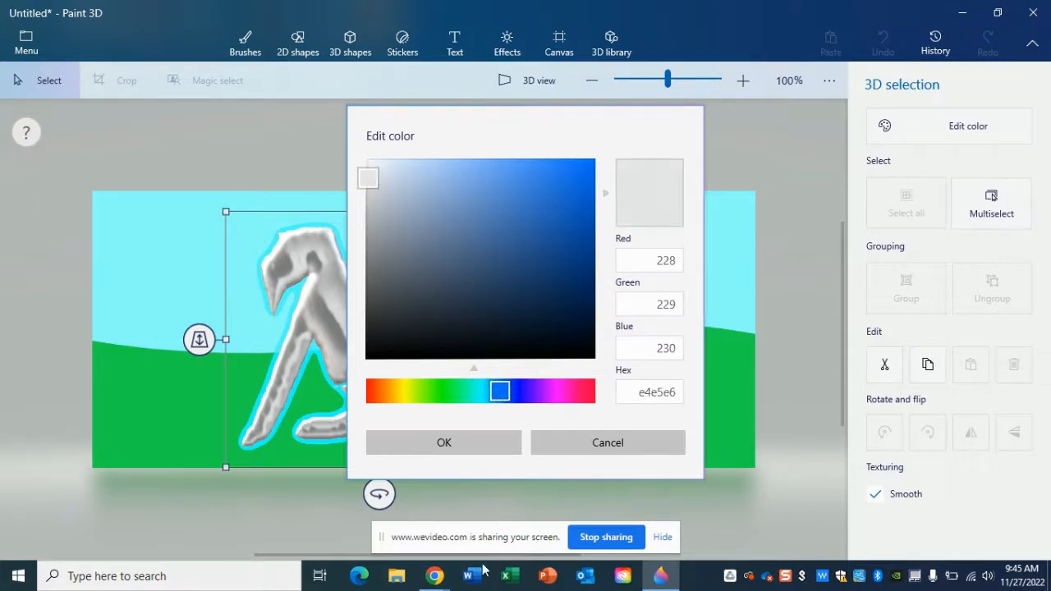
pyautogui.click(436, 445)
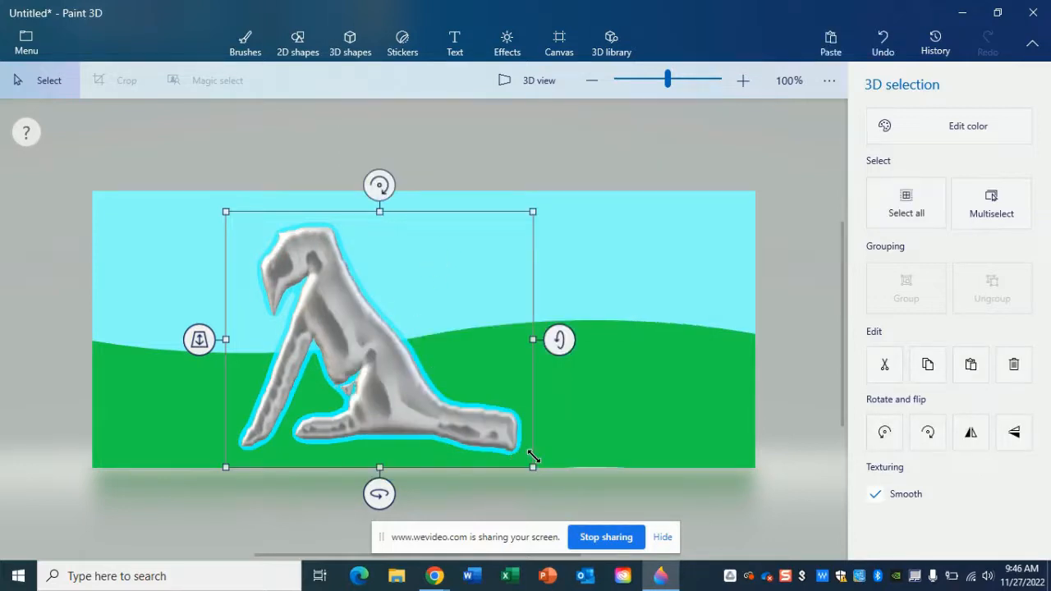
pyautogui.click(768, 485)
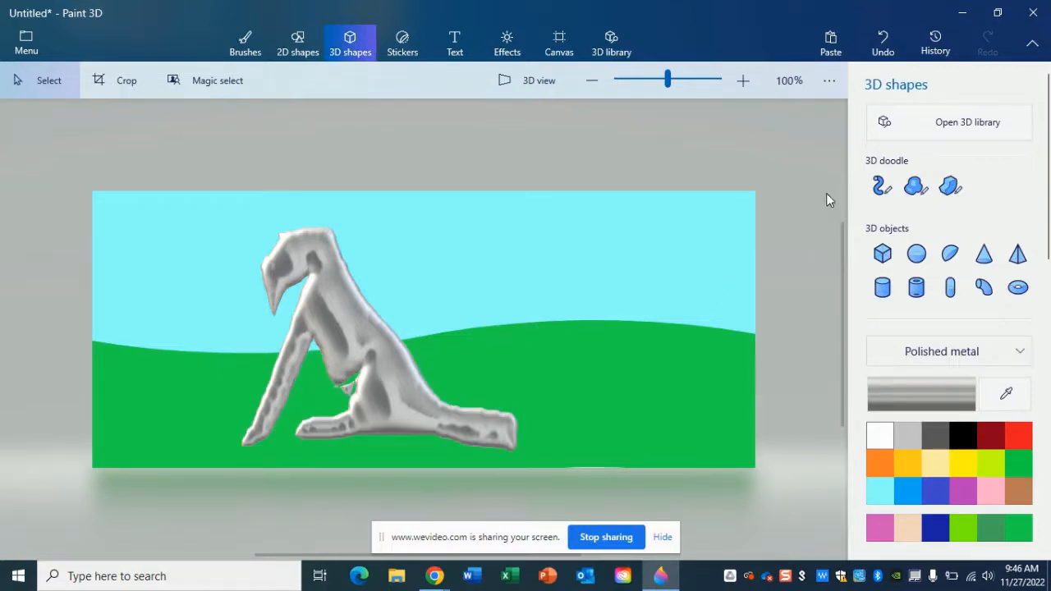
# Step: Draw a thin second front leg beside the existing one as a Soft edge 3D doodle, and deselect it
pyautogui.click(914, 197)
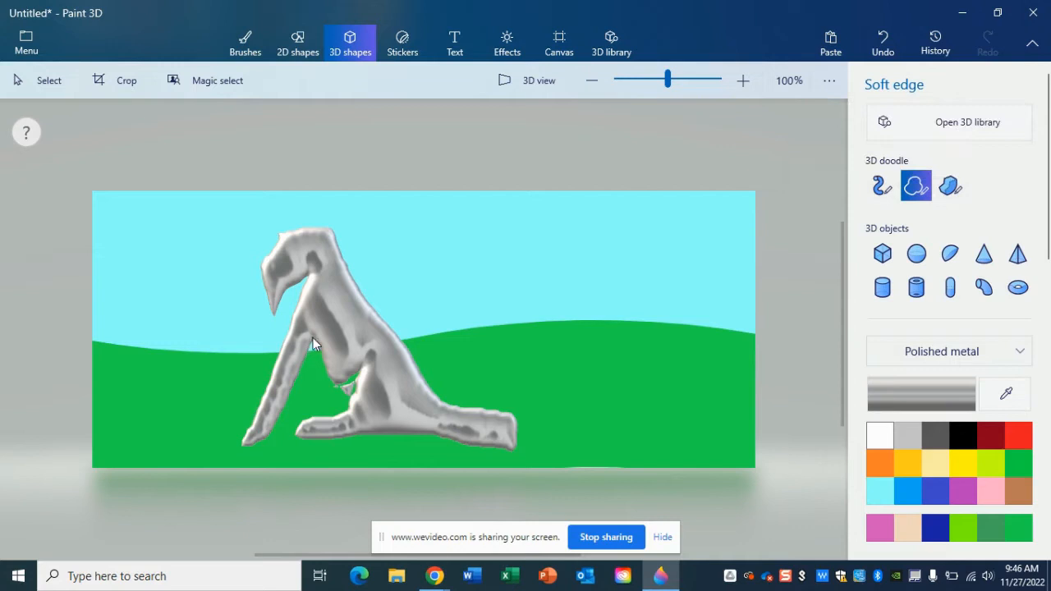
pyautogui.moveTo(316, 338); pyautogui.dragTo(311, 352)
pyautogui.moveTo(290, 428)
pyautogui.mouseDown()
pyautogui.moveTo(285, 440)
pyautogui.moveTo(267, 434)
pyautogui.moveTo(315, 340)
pyautogui.mouseUp()
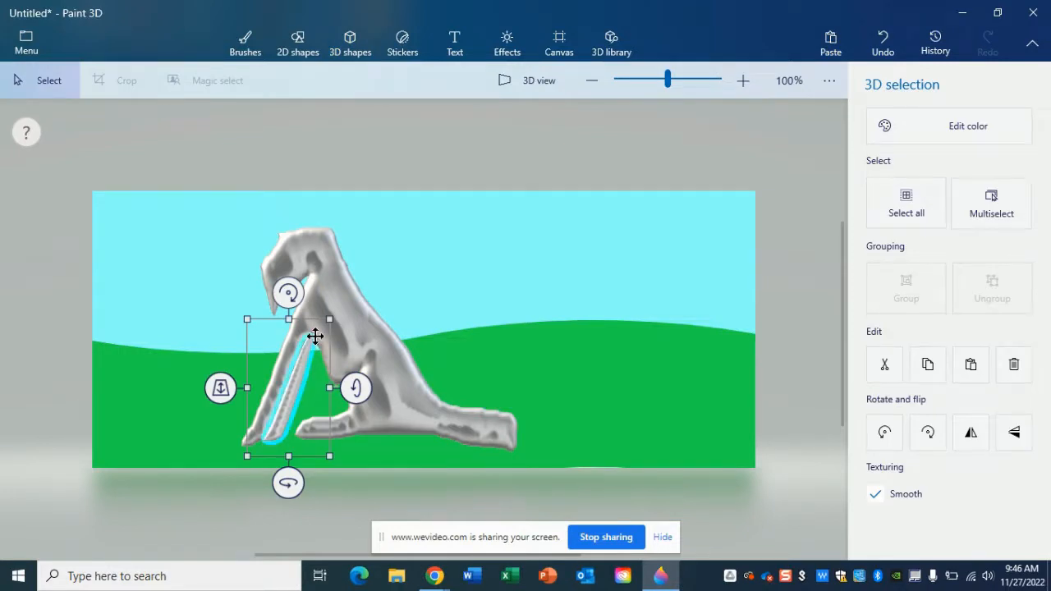
pyautogui.click(52, 372)
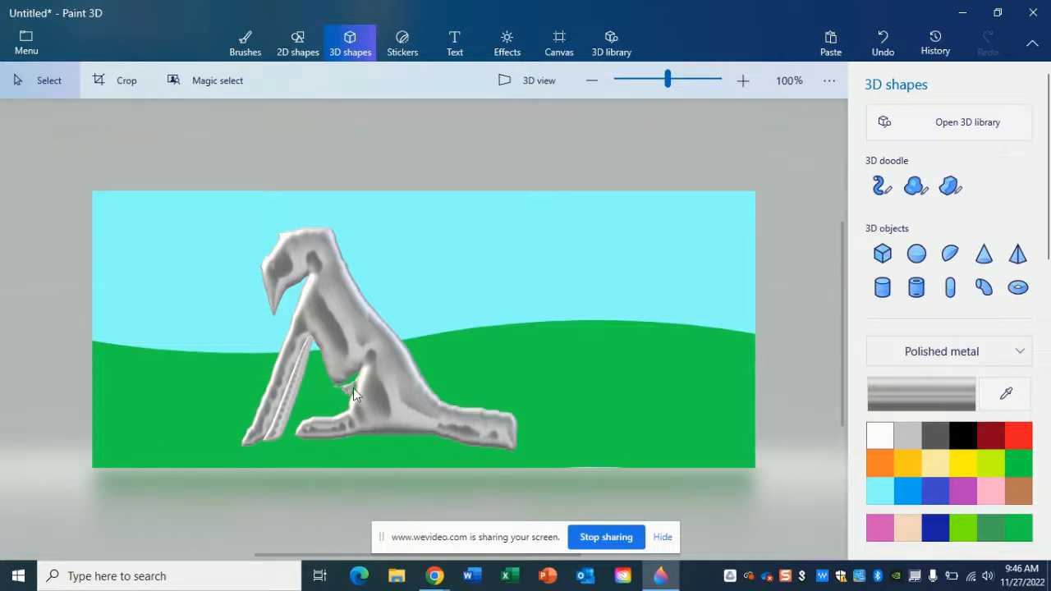
# Step: Fill the gap between the animal's belly and hind leg with a small Soft edge 3D doodle, and deselect it
pyautogui.moveTo(348, 411); pyautogui.dragTo(385, 351)
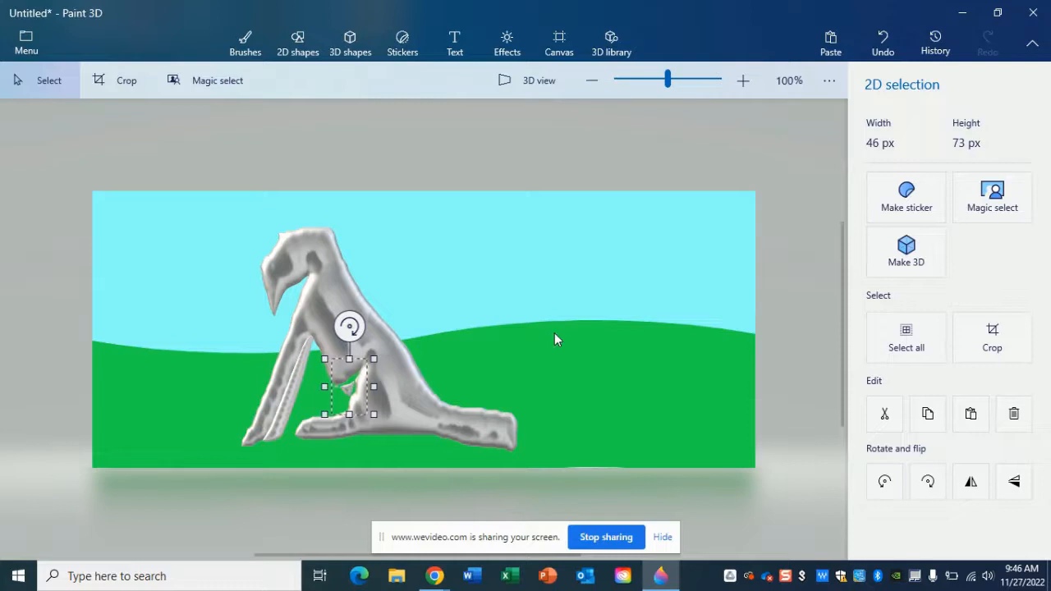
pyautogui.click(645, 138)
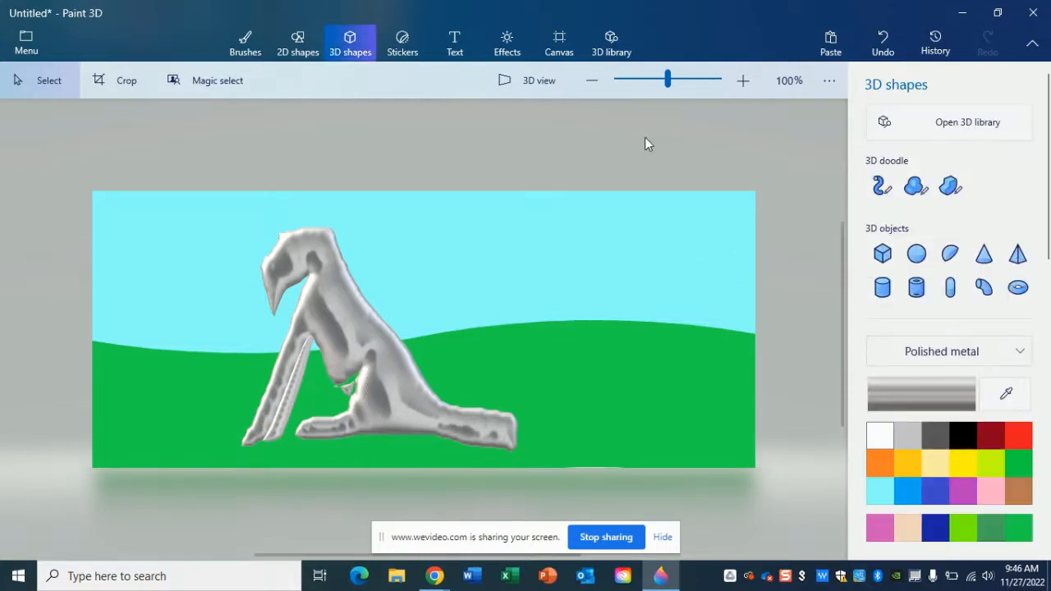
pyautogui.click(916, 189)
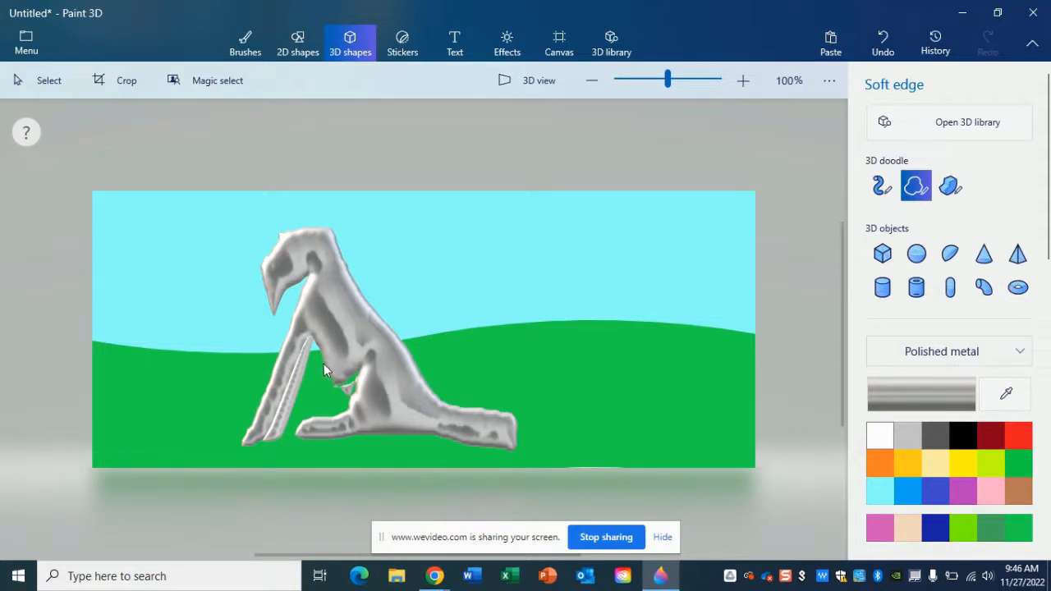
pyautogui.moveTo(325, 370)
pyautogui.mouseDown()
pyautogui.moveTo(356, 413)
pyautogui.moveTo(369, 388)
pyautogui.moveTo(354, 362)
pyautogui.moveTo(324, 364)
pyautogui.mouseUp()
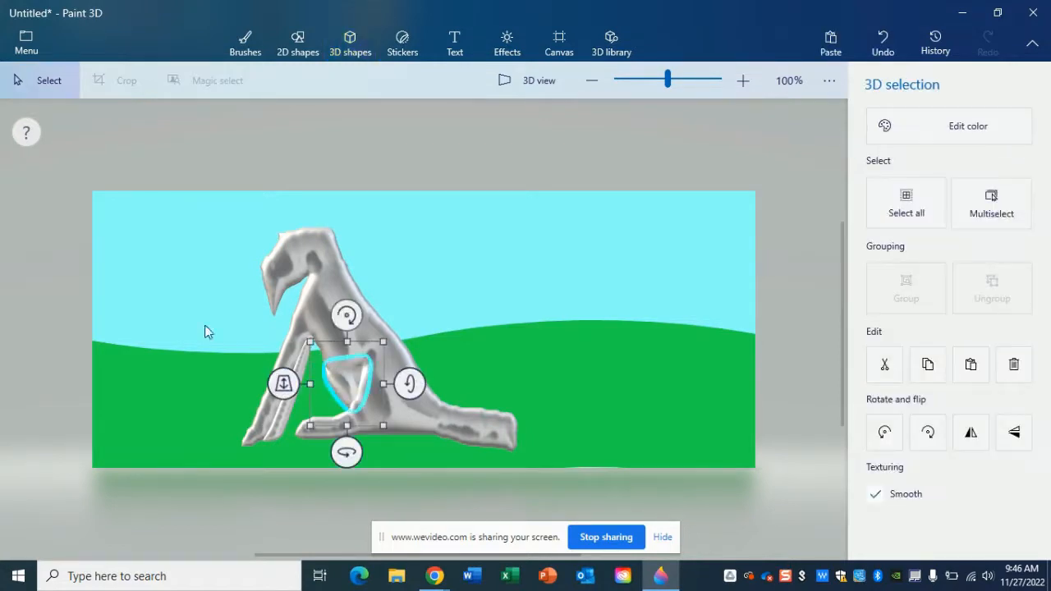
pyautogui.click(23, 401)
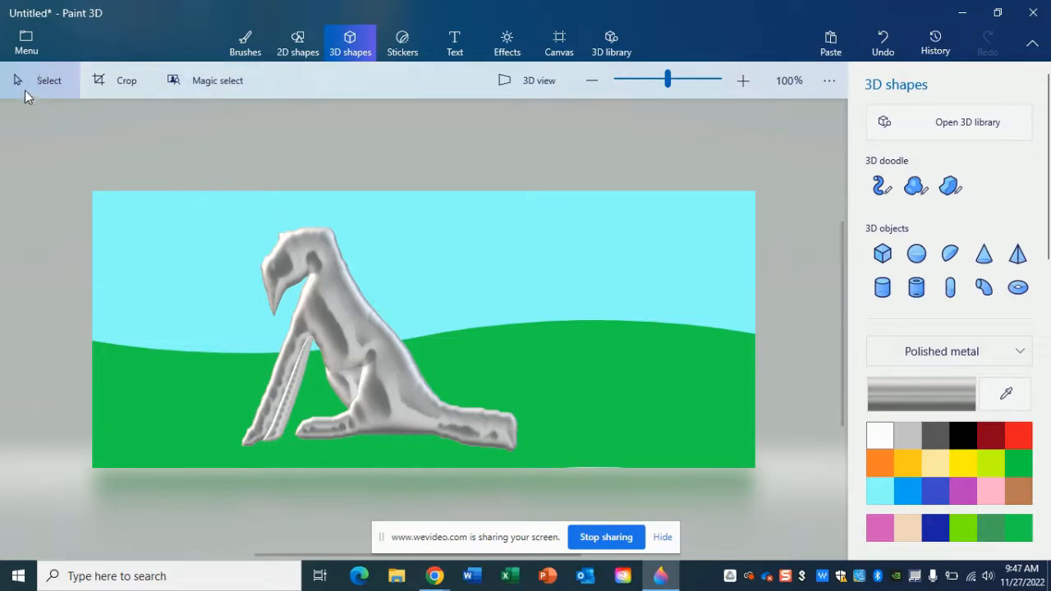
# Step: Select all the animal's pieces, spin them edge-on about the y-axis, thicken them, and rotate them back to the side view
pyautogui.moveTo(183, 152); pyautogui.dragTo(550, 487)
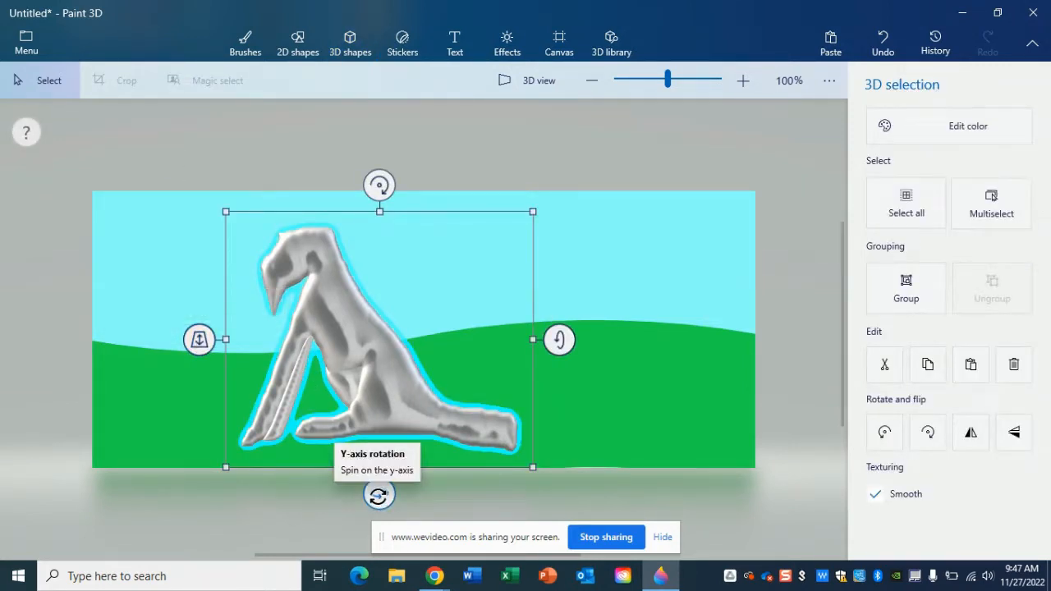
pyautogui.moveTo(378, 496); pyautogui.dragTo(243, 429)
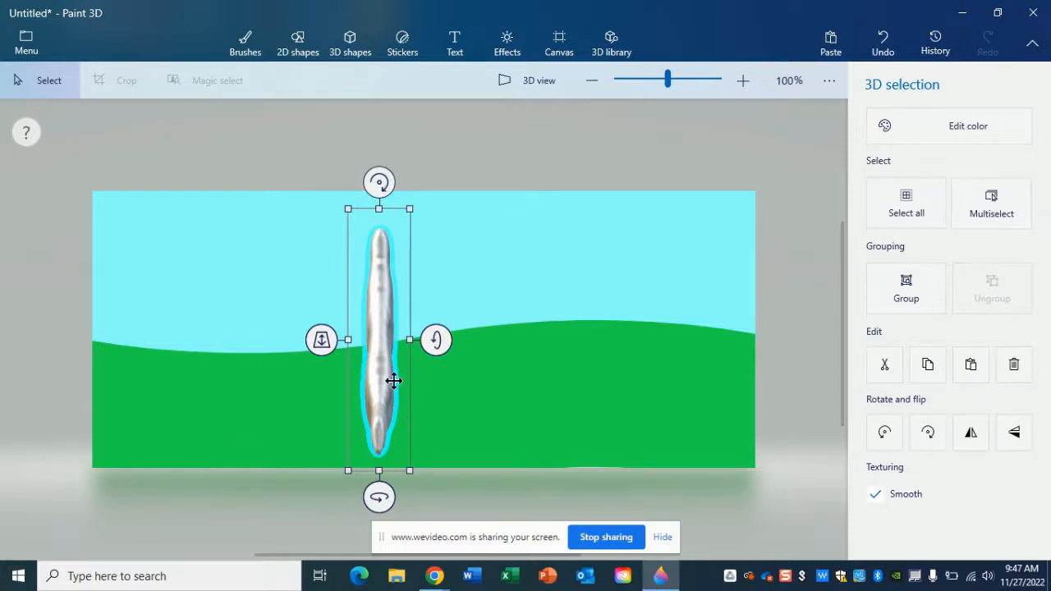
pyautogui.moveTo(409, 339); pyautogui.dragTo(443, 359)
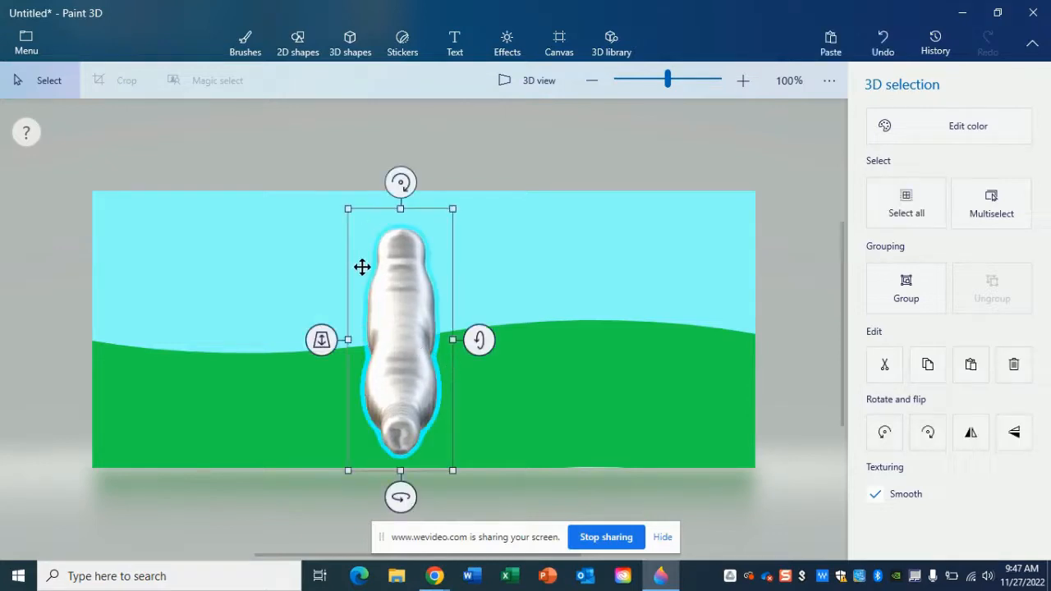
pyautogui.moveTo(401, 495); pyautogui.dragTo(210, 496)
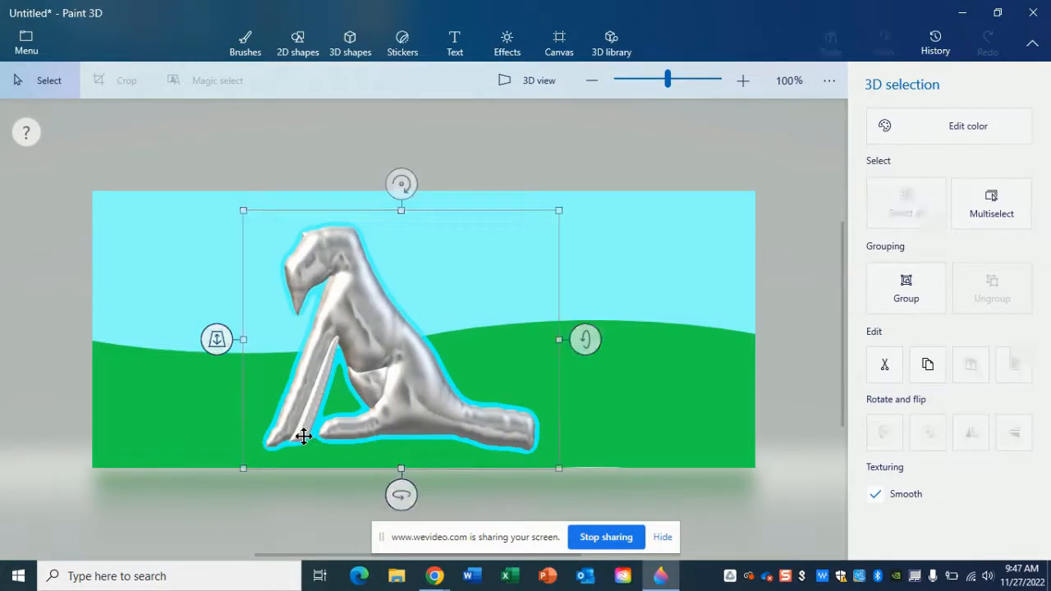
# Step: Reposition the thin second front leg in depth along the z-axis, and deselect it
pyautogui.click(302, 433)
pyautogui.moveTo(251, 390)
pyautogui.mouseDown()
pyautogui.moveTo(253, 378)
pyautogui.moveTo(254, 391)
pyautogui.mouseUp()
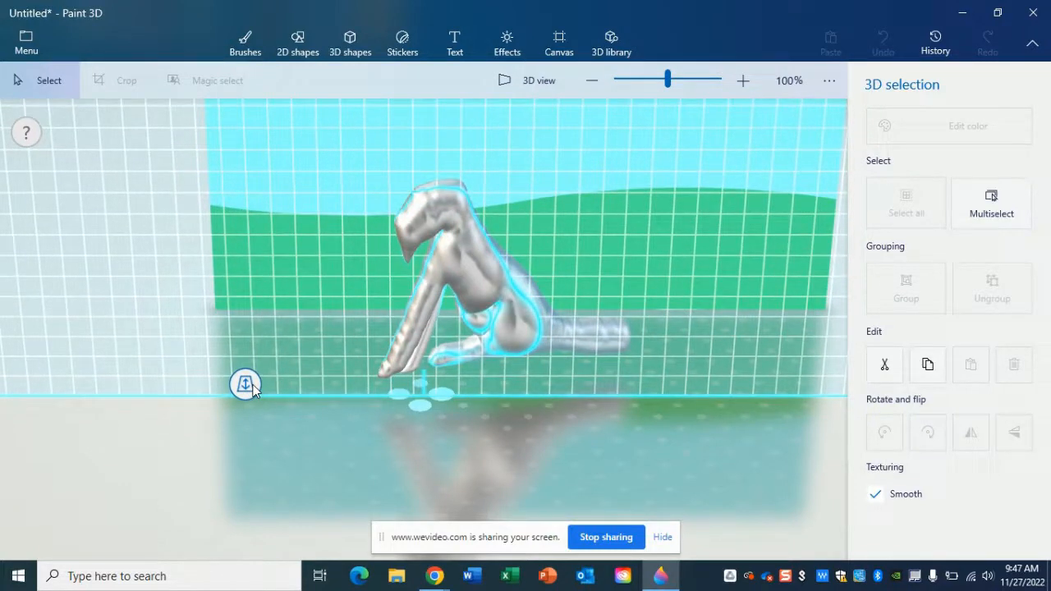
pyautogui.moveTo(253, 391); pyautogui.dragTo(259, 311)
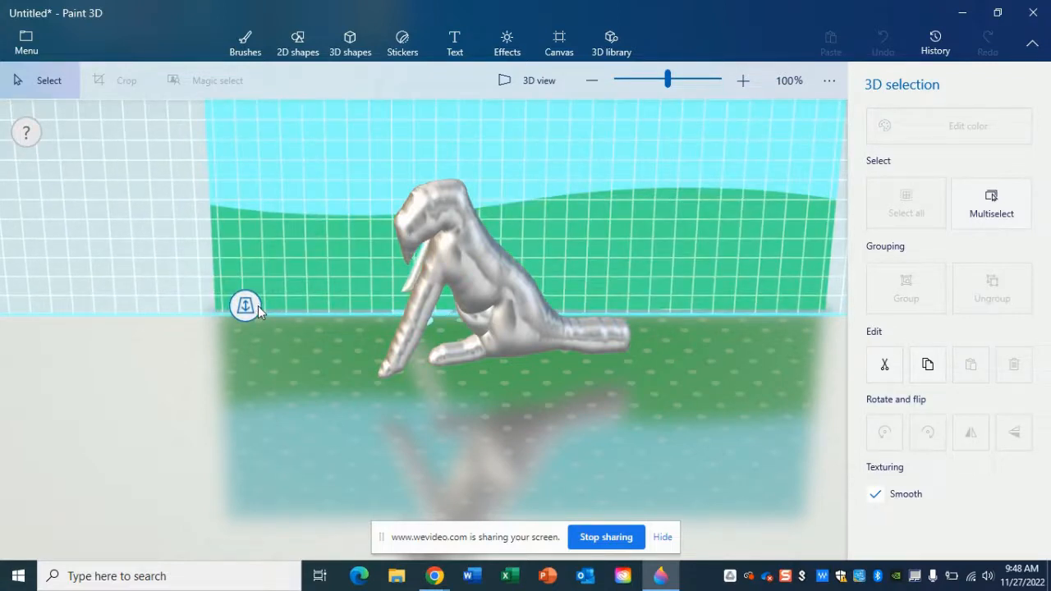
pyautogui.moveTo(258, 311); pyautogui.dragTo(265, 369)
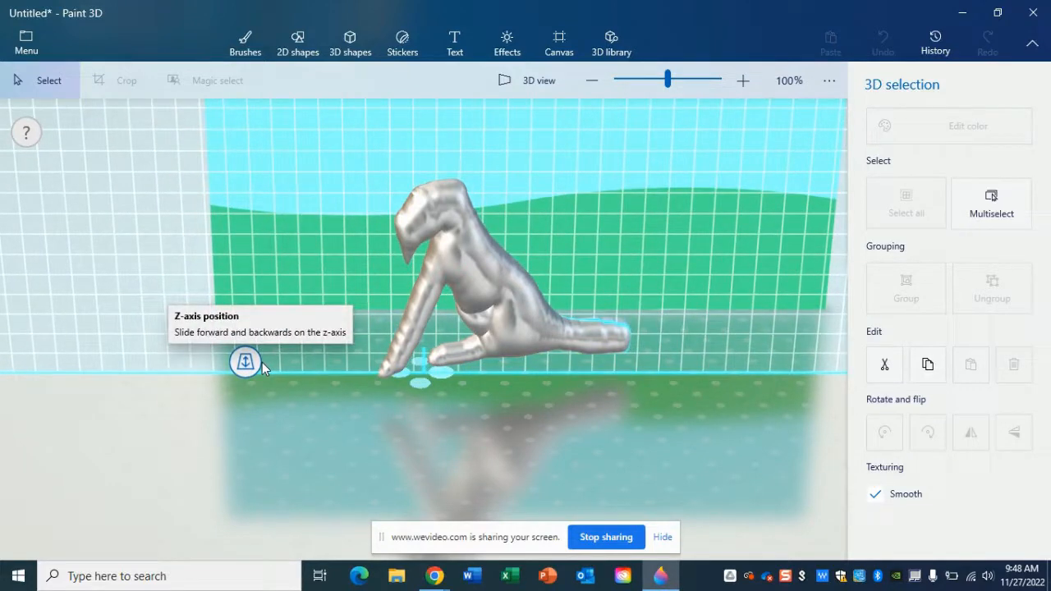
pyautogui.moveTo(263, 364); pyautogui.dragTo(287, 383)
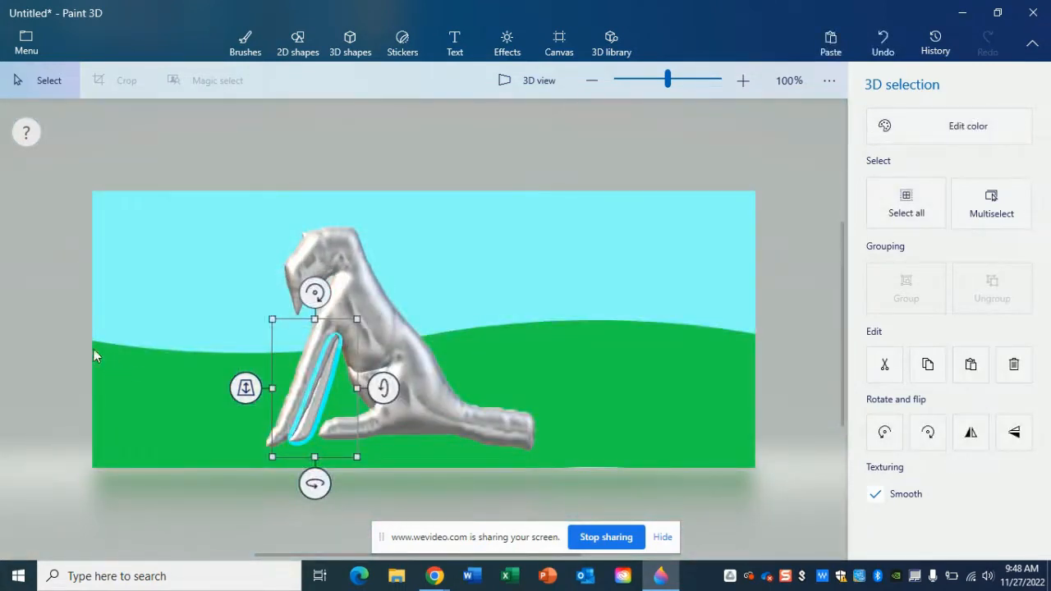
pyautogui.moveTo(118, 239); pyautogui.dragTo(109, 239)
pyautogui.click(44, 173)
# Step: Select all the animal's pieces, rotate them about the y-axis to examine the legs' placement, and deselect them
pyautogui.moveTo(177, 152); pyautogui.dragTo(586, 485)
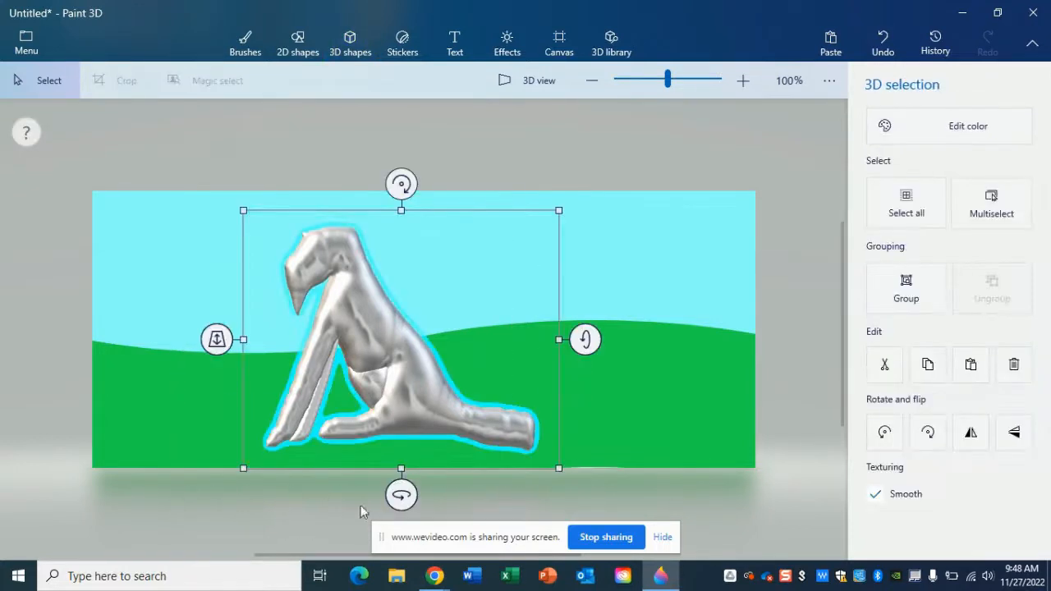
pyautogui.moveTo(401, 491); pyautogui.dragTo(402, 419)
pyautogui.click(251, 146)
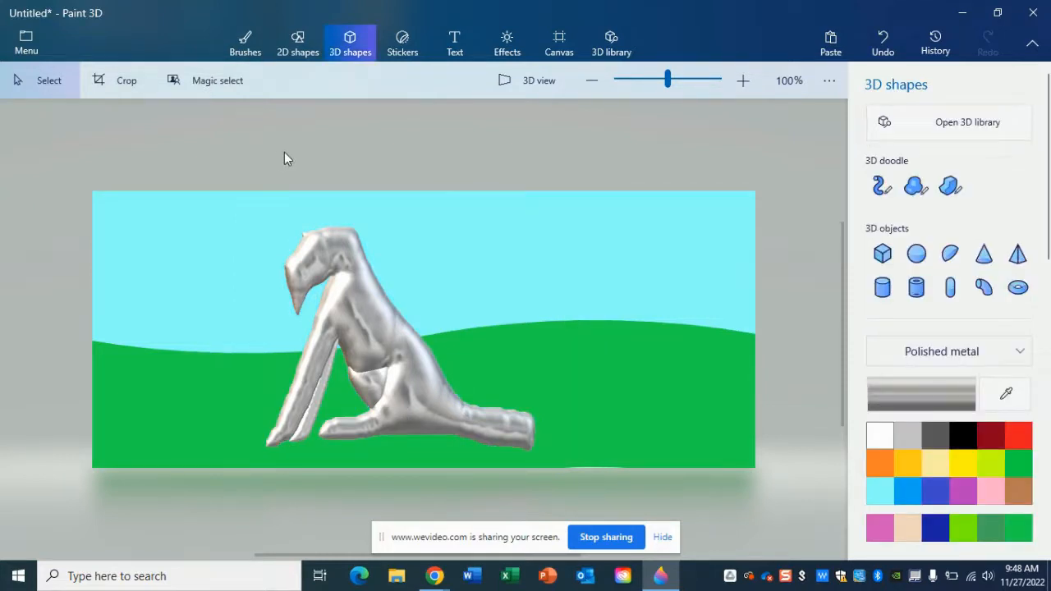
# Step: Draw a small sphere on the animal's head as an eye, set its material to Gloss, and deselect it
pyautogui.click(917, 254)
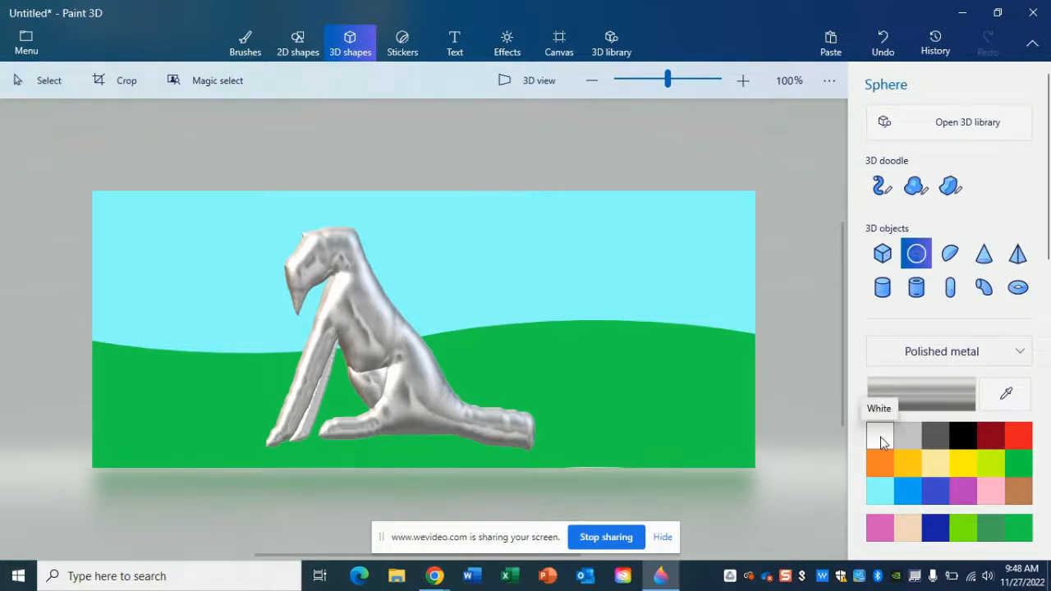
pyautogui.moveTo(311, 242); pyautogui.dragTo(337, 271)
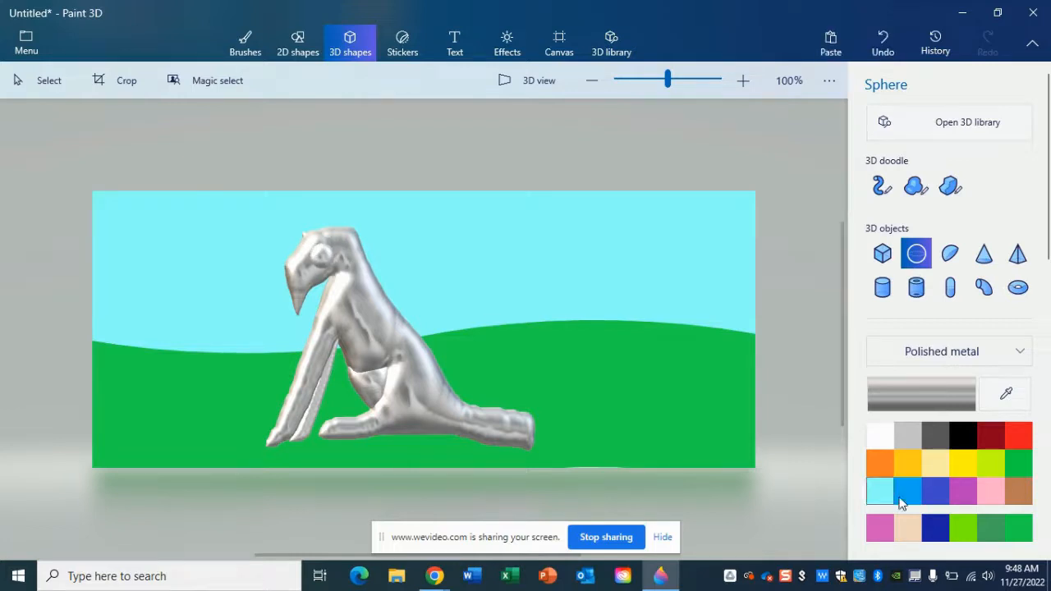
pyautogui.click(904, 129)
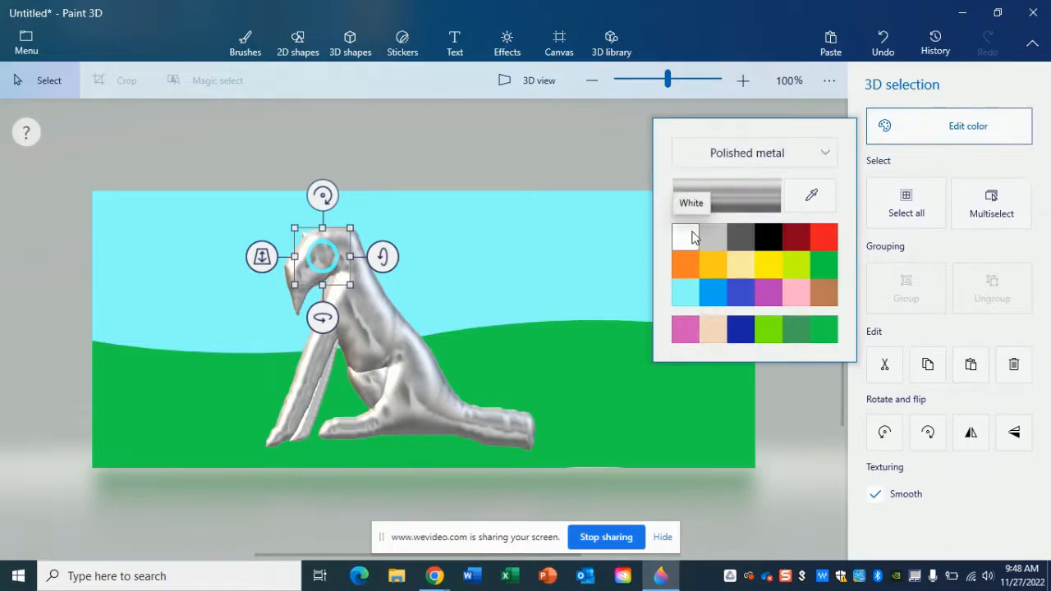
pyautogui.click(768, 156)
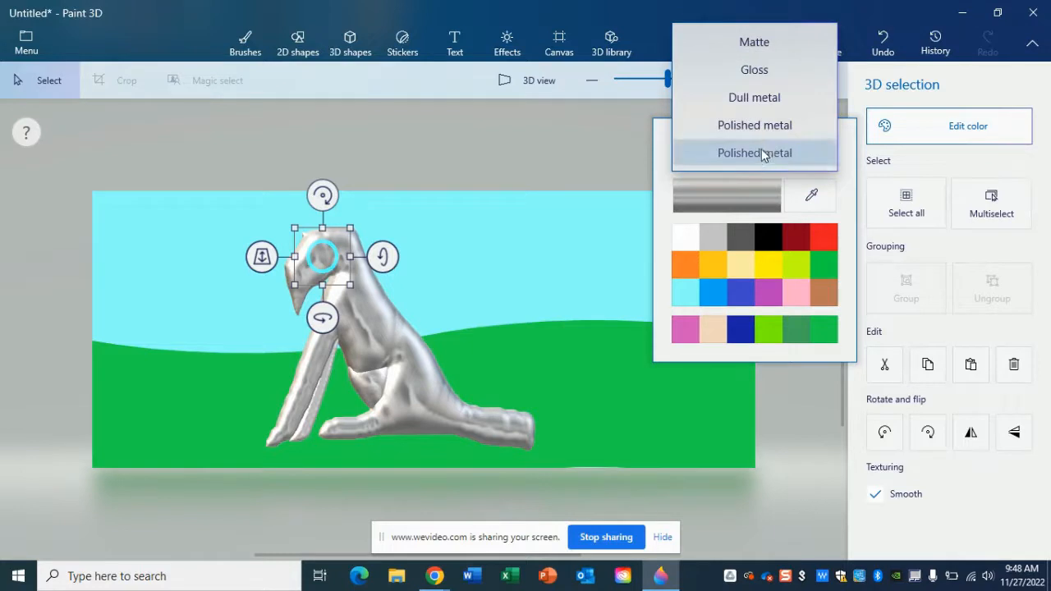
pyautogui.click(761, 72)
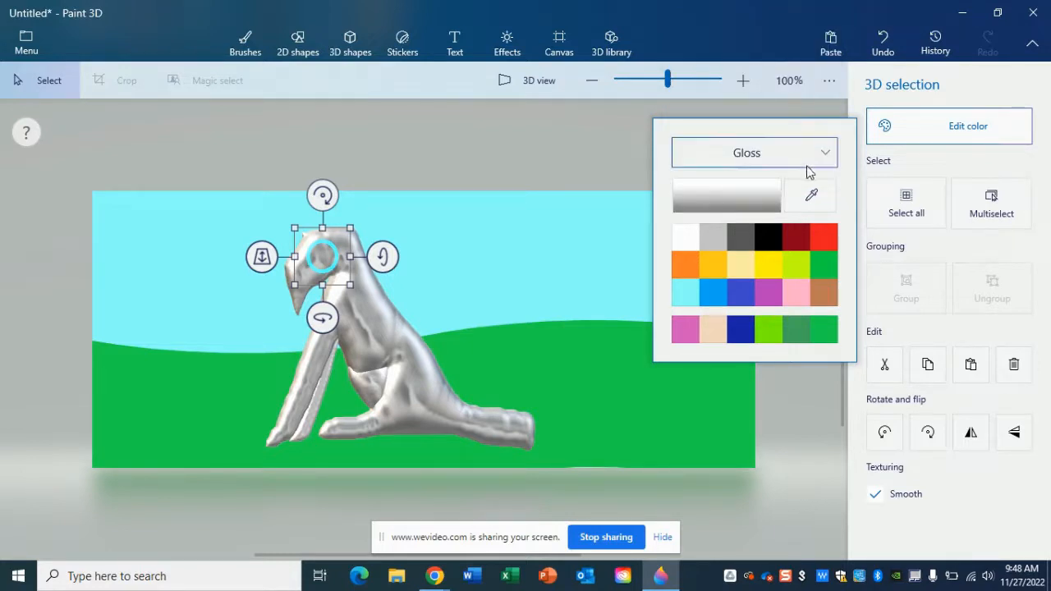
pyautogui.click(702, 109)
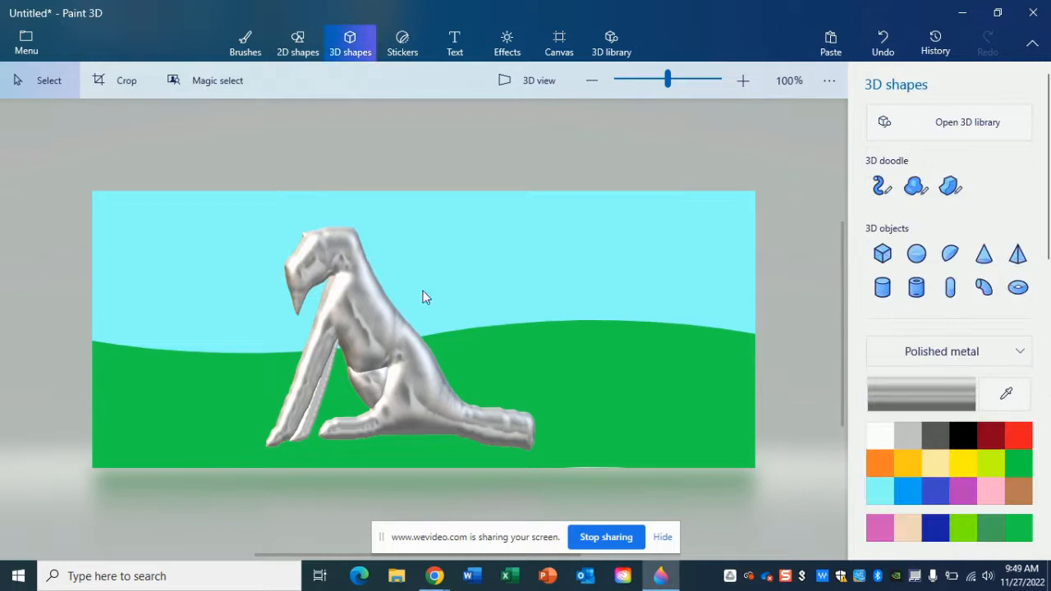
pyautogui.click(323, 262)
pyautogui.moveTo(366, 347); pyautogui.dragTo(541, 349)
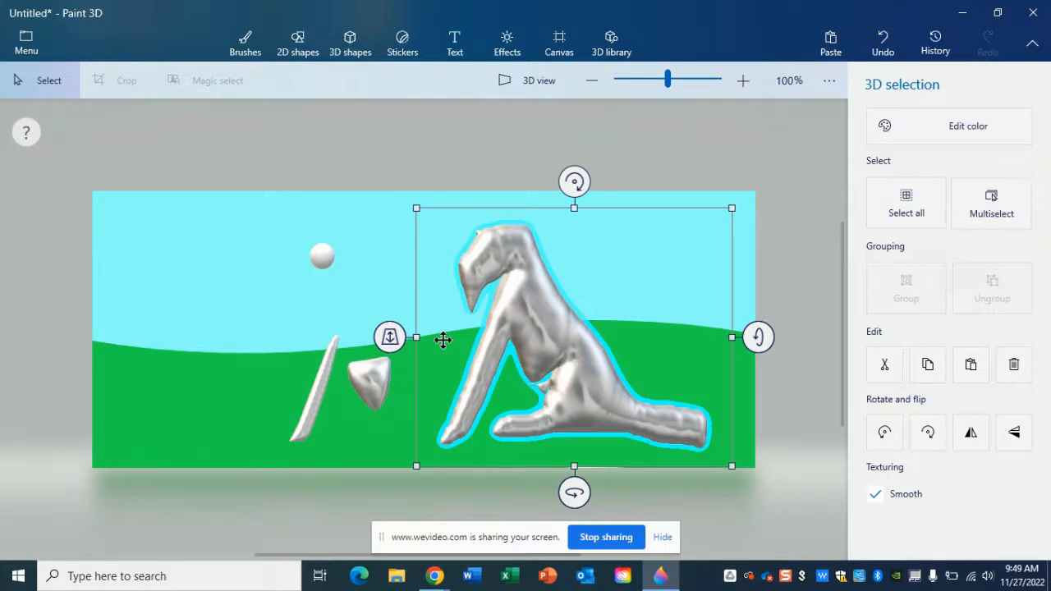
pyautogui.hotkey('ctrl', 'z')
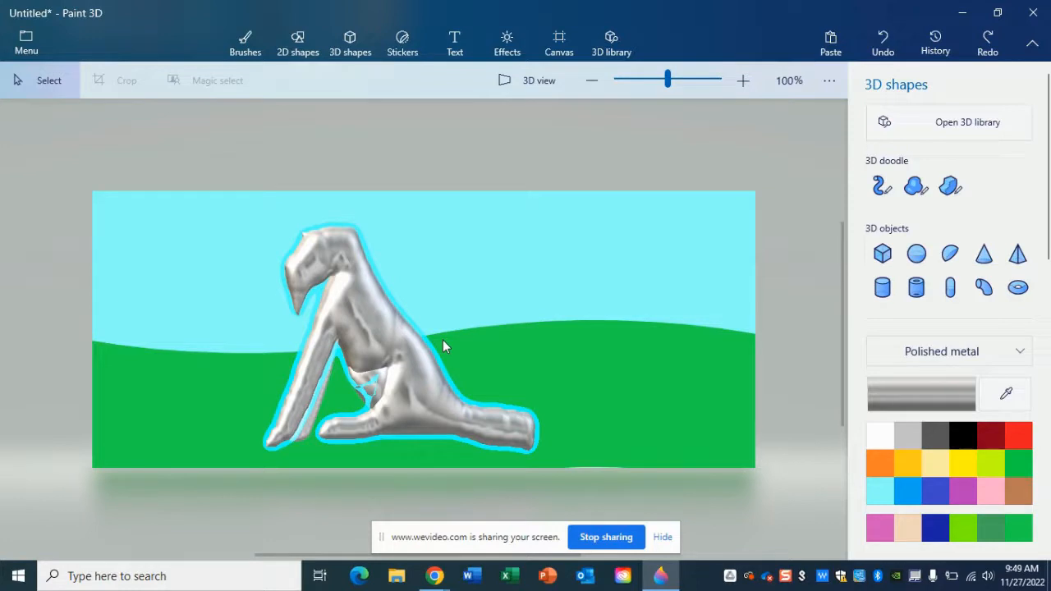
pyautogui.click(376, 159)
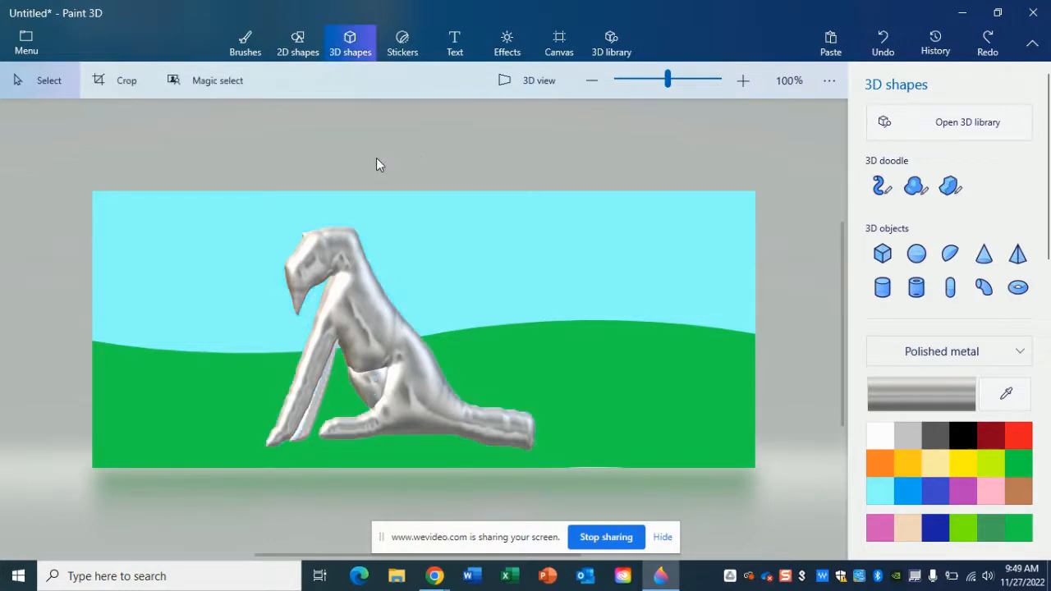
# Step: Select all the animal's pieces, group them, shift the group slightly up and to the left, and deselect it
pyautogui.moveTo(216, 167); pyautogui.dragTo(607, 486)
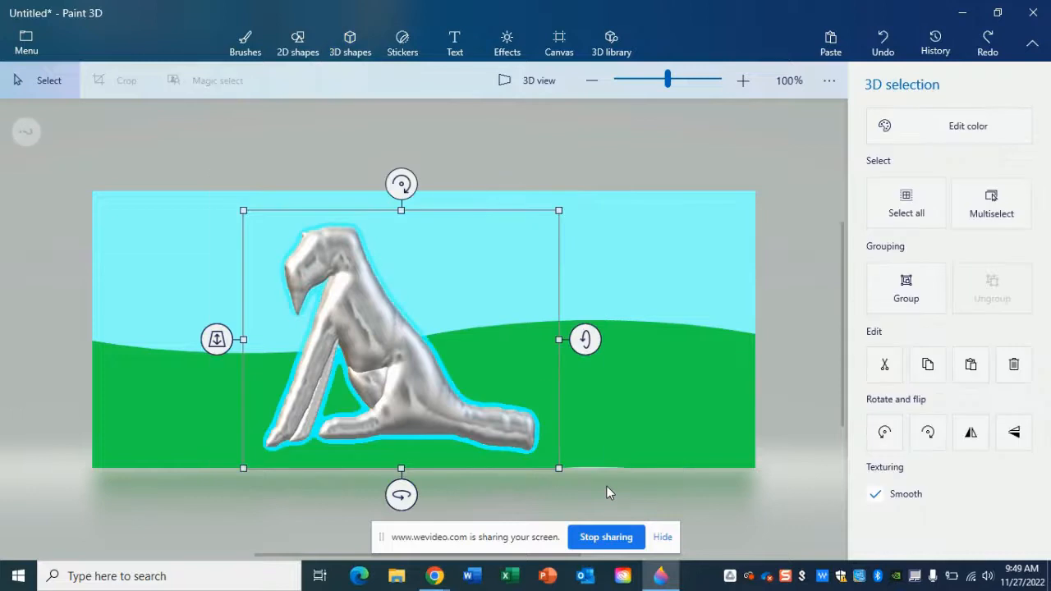
pyautogui.click(919, 304)
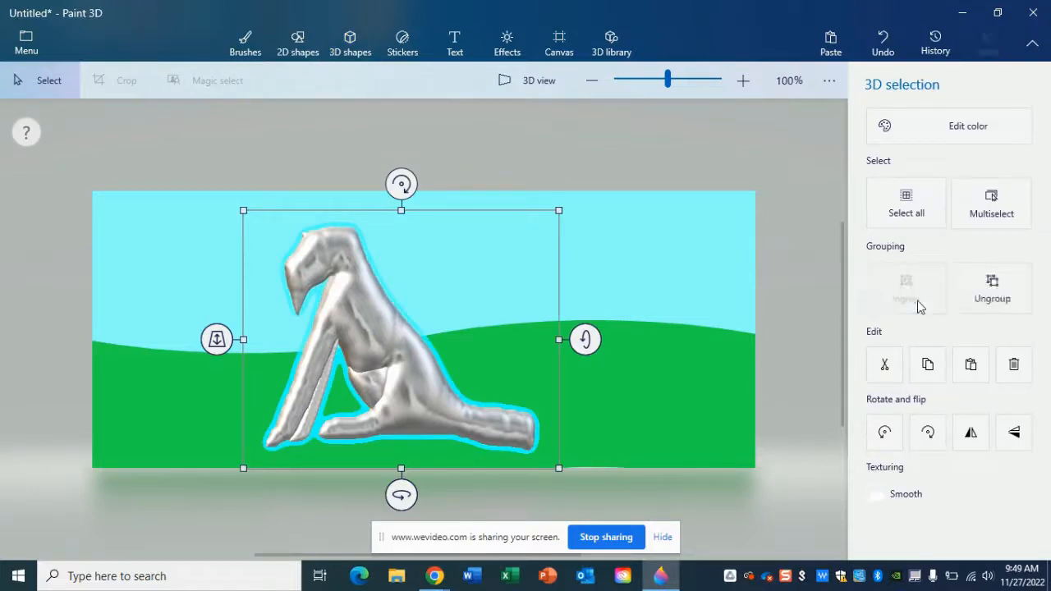
pyautogui.moveTo(415, 356)
pyautogui.mouseDown()
pyautogui.moveTo(625, 342)
pyautogui.moveTo(396, 347)
pyautogui.mouseUp()
pyautogui.click(790, 185)
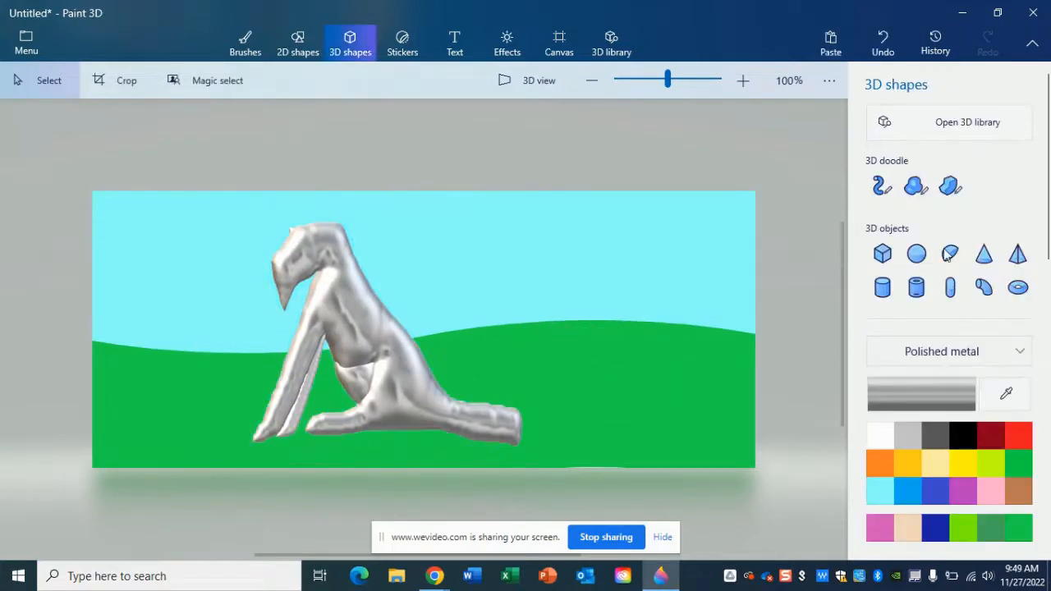
# Step: Draw a small sphere in the sky beside the animal, recolor it Gloss white as an eyeball, and deselect it
pyautogui.click(916, 256)
pyautogui.moveTo(410, 261); pyautogui.dragTo(434, 282)
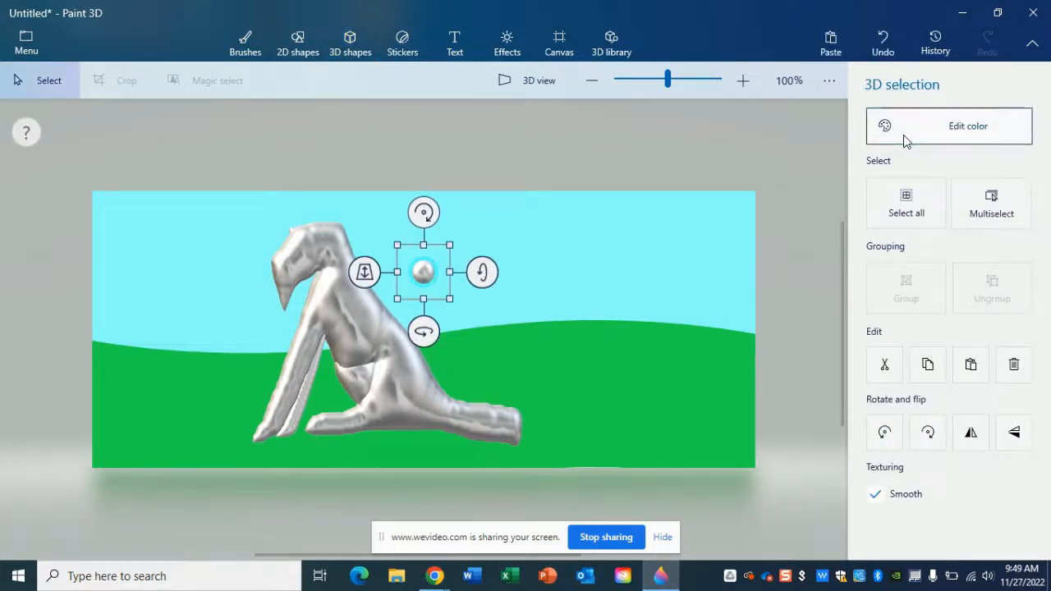
pyautogui.click(903, 135)
pyautogui.click(686, 243)
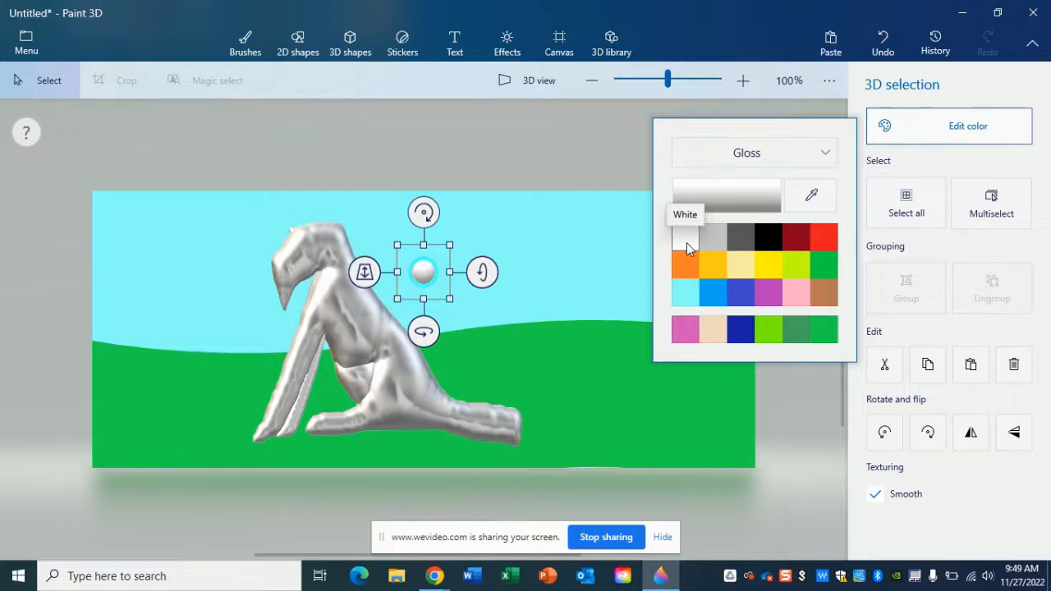
pyautogui.click(630, 142)
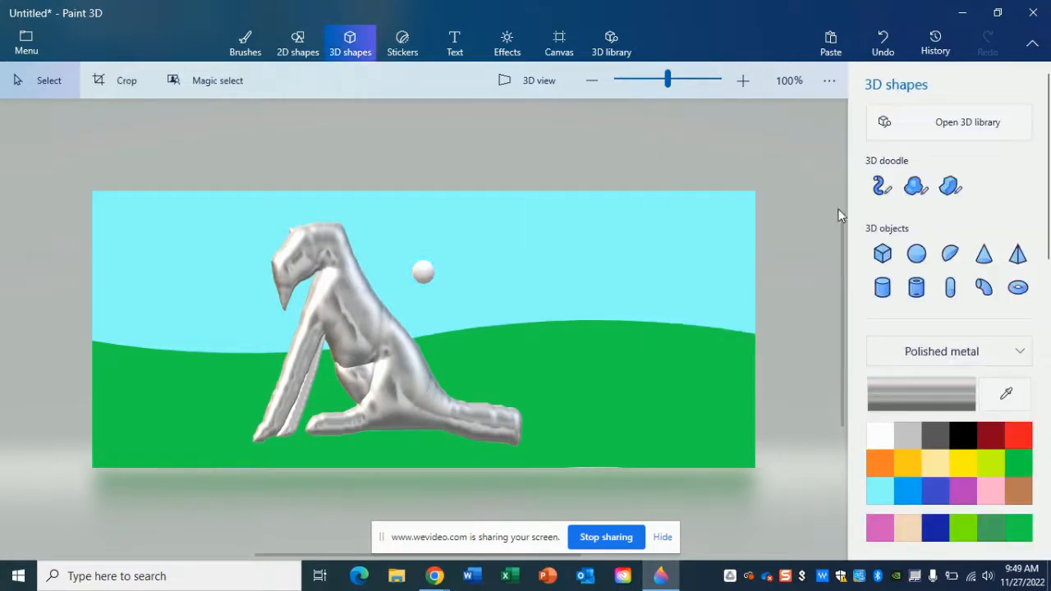
# Step: Draw a smaller black Polished metal sphere on the white eyeball as its pupil, and deselect it
pyautogui.click(918, 267)
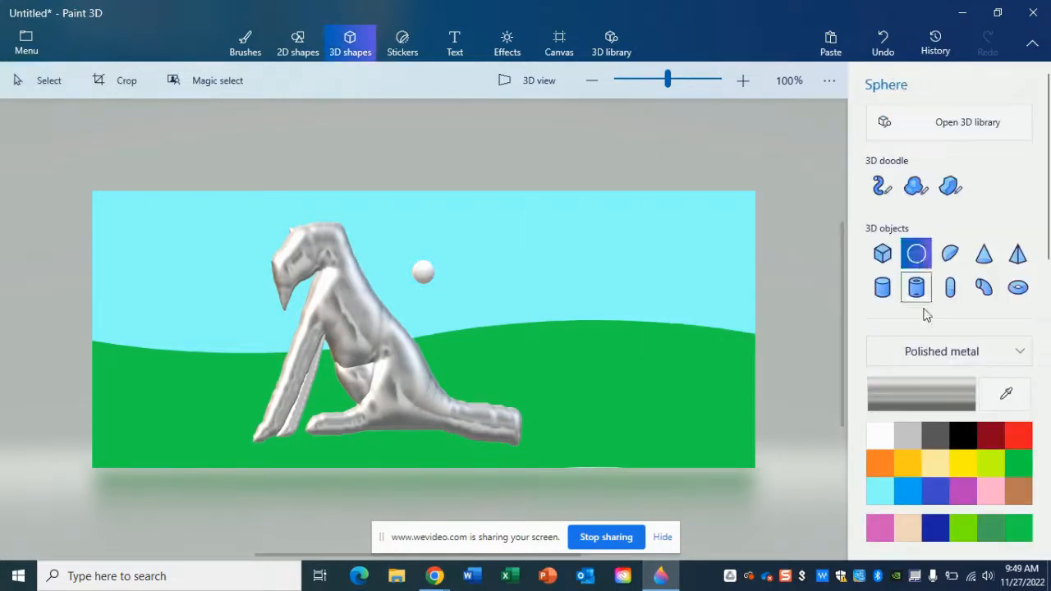
pyautogui.click(962, 436)
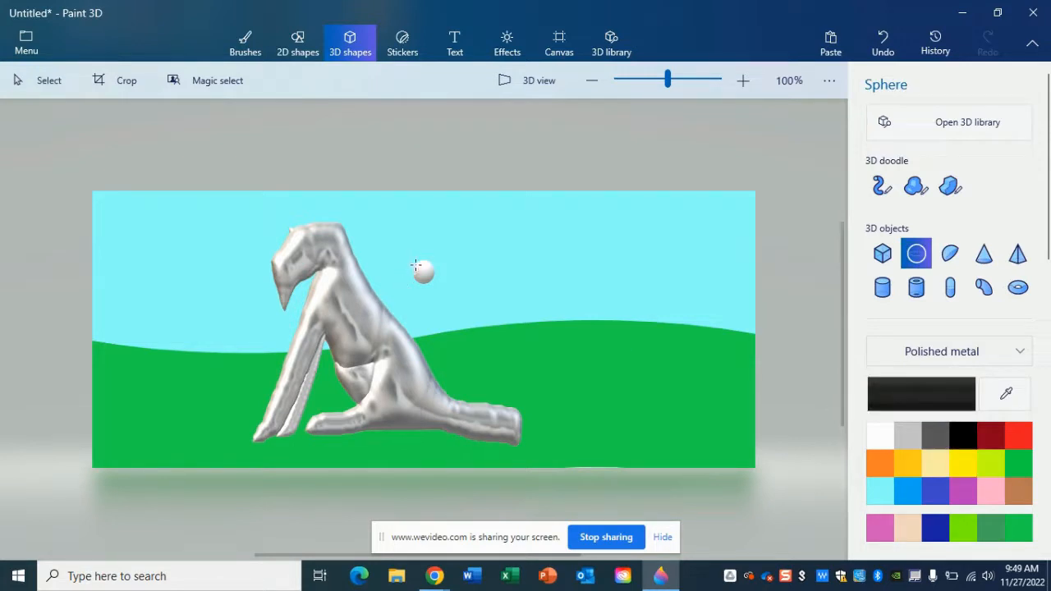
pyautogui.moveTo(417, 268); pyautogui.dragTo(424, 276)
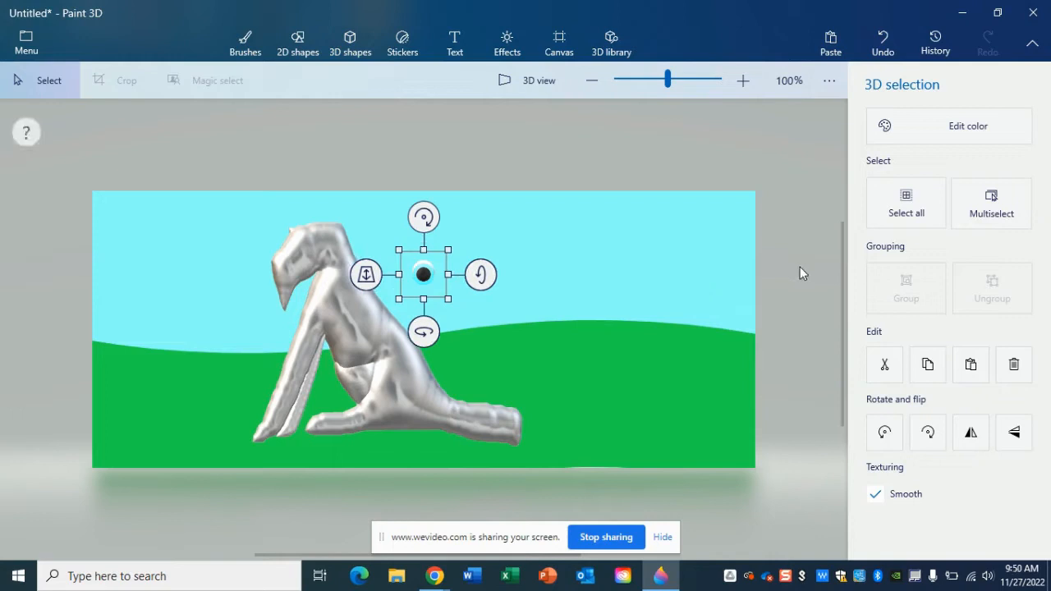
pyautogui.click(801, 273)
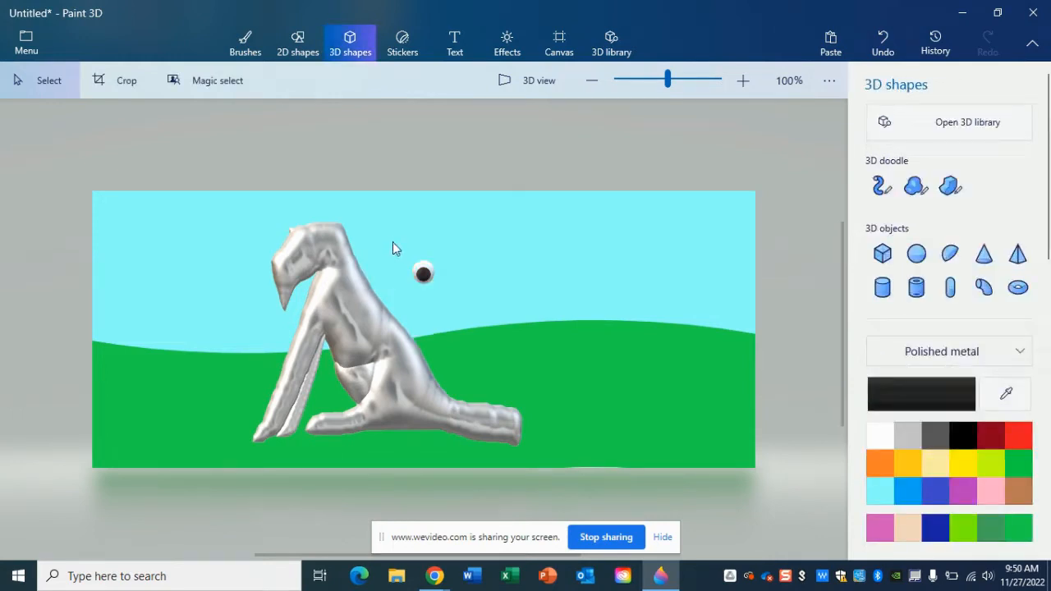
# Step: Group the eyeball and pupil, and rotate the eye about the y-axis so the pupil faces sideways
pyautogui.click(448, 301)
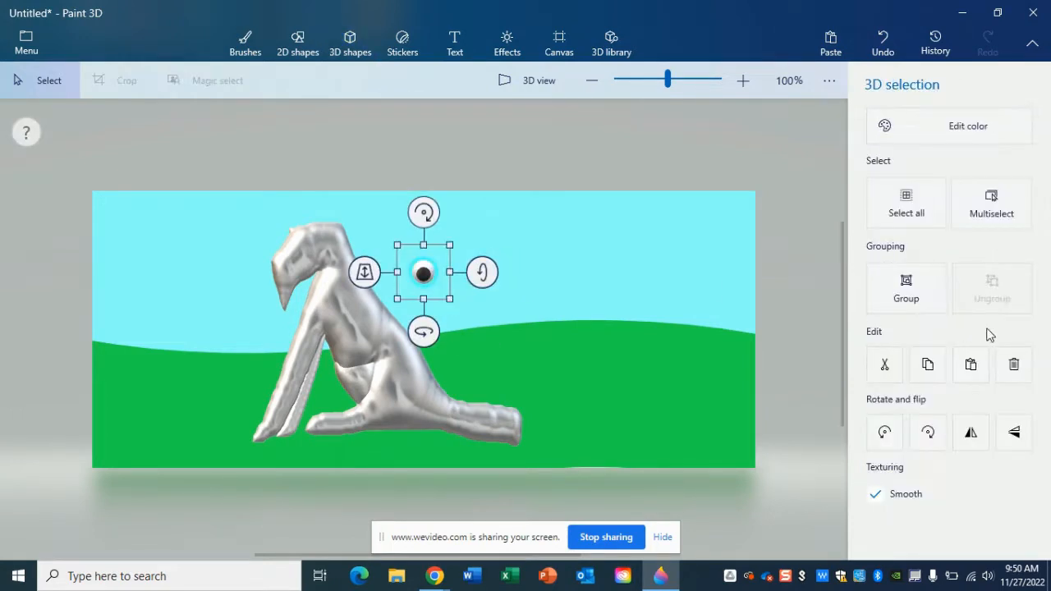
pyautogui.click(899, 302)
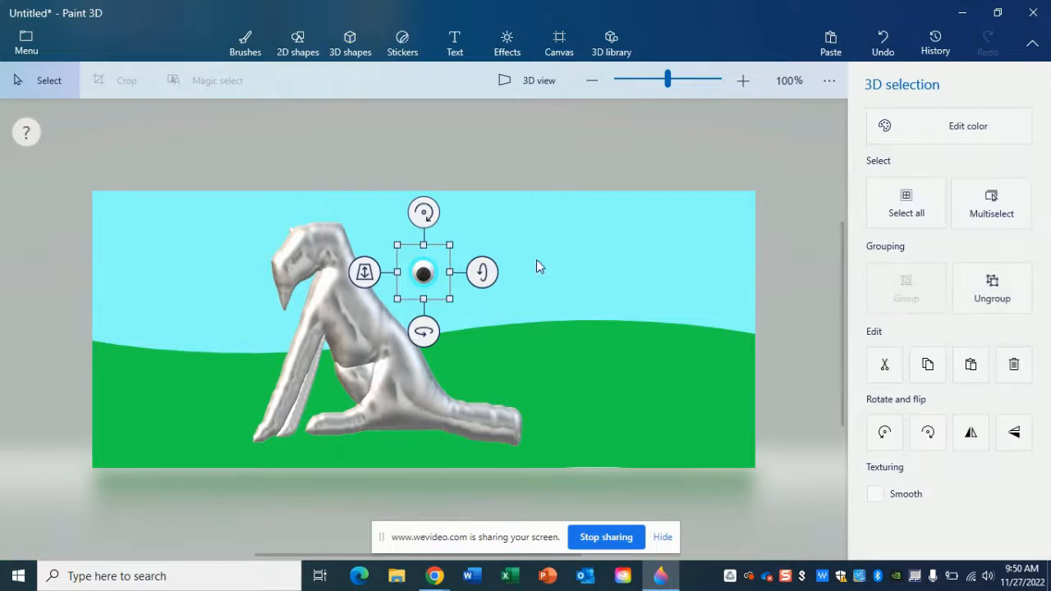
pyautogui.moveTo(422, 330)
pyautogui.mouseDown()
pyautogui.moveTo(397, 328)
pyautogui.moveTo(399, 341)
pyautogui.moveTo(418, 330)
pyautogui.mouseUp()
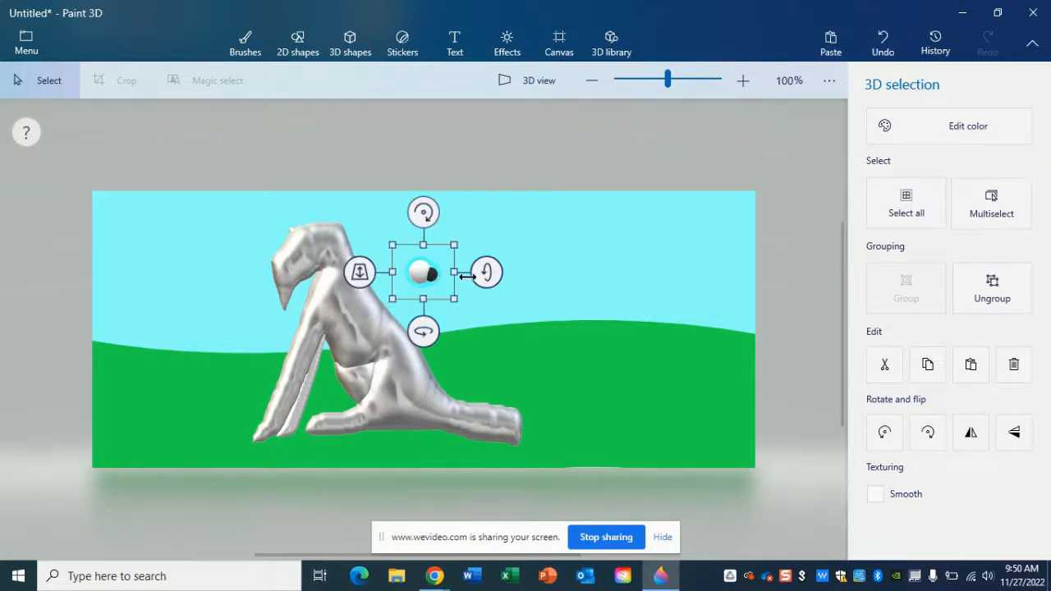
# Step: Ungroup the eye, move the black pupil left so it sinks into the white eyeball, and deselect it
pyautogui.click(989, 288)
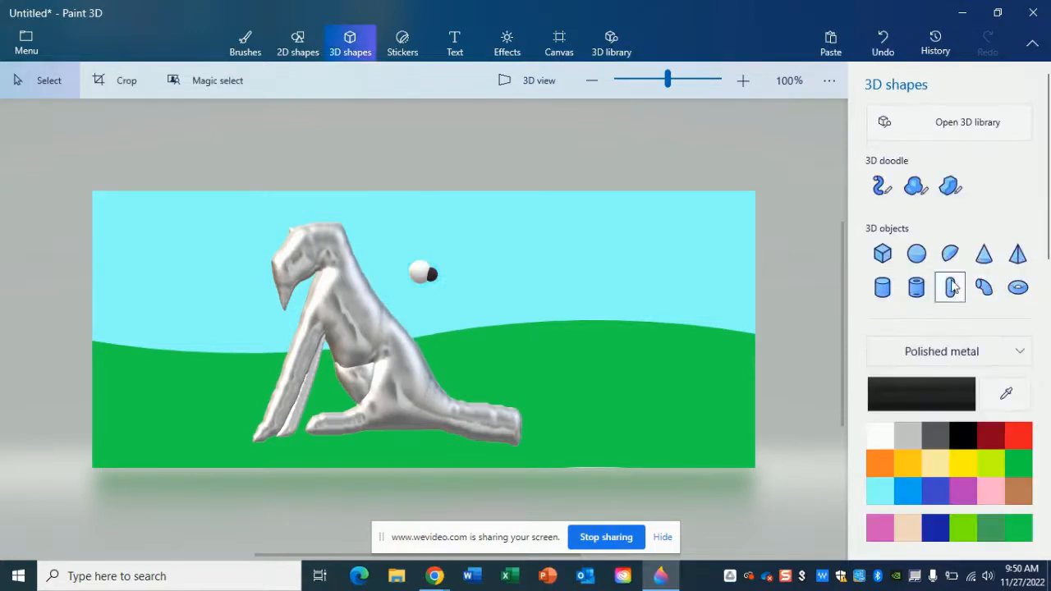
pyautogui.click(434, 276)
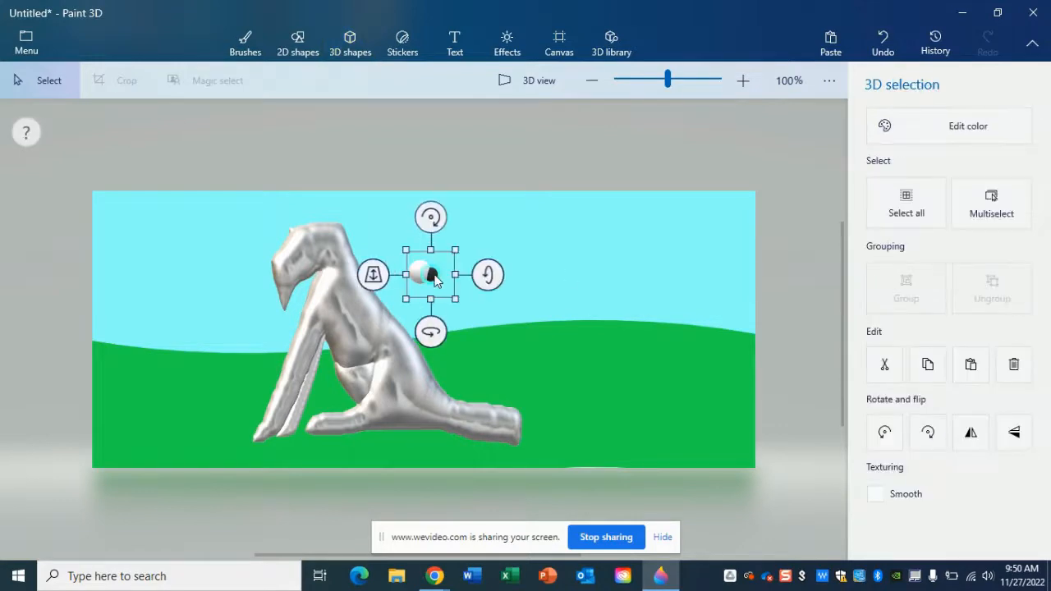
pyautogui.moveTo(435, 274); pyautogui.dragTo(435, 275)
pyautogui.press('Left')
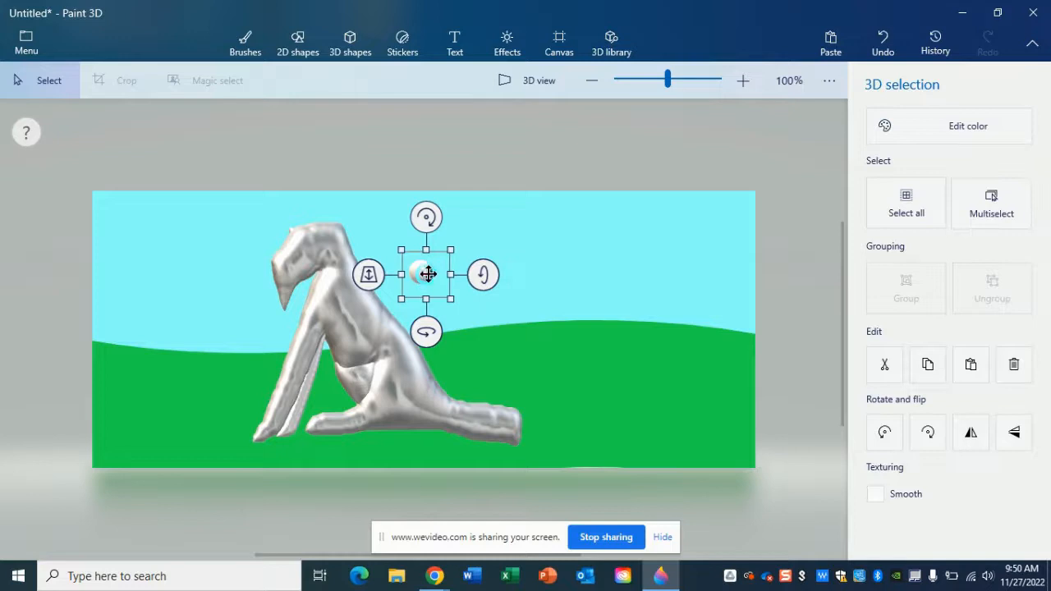
pyautogui.click(604, 157)
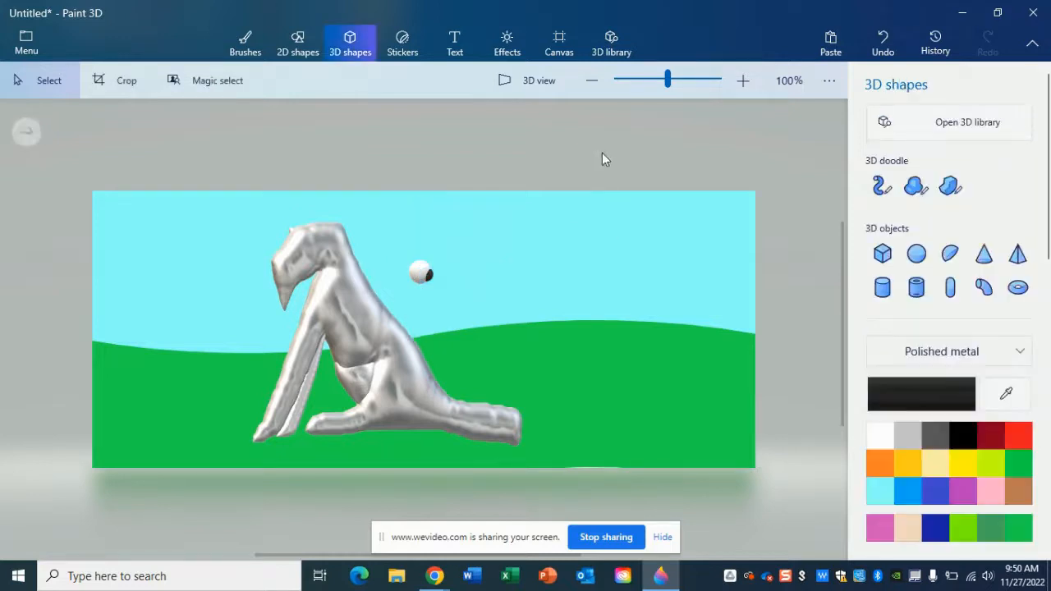
# Step: Group the eyeball and pupil, move the eye onto the animal's head, and bring it forward in depth
pyautogui.moveTo(388, 226); pyautogui.dragTo(421, 320)
pyautogui.click(905, 309)
pyautogui.moveTo(415, 270); pyautogui.dragTo(322, 261)
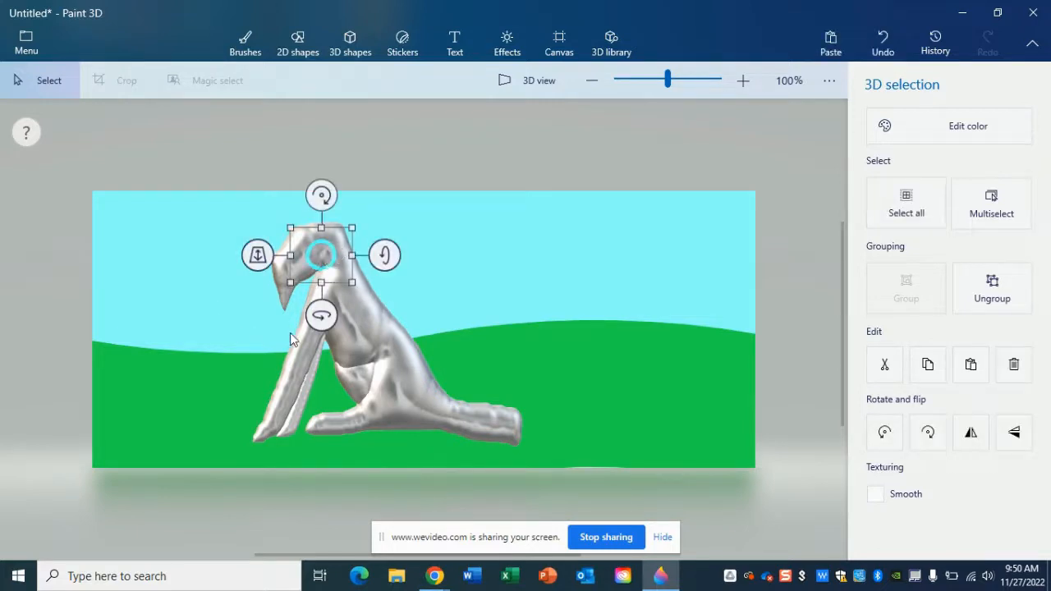
pyautogui.moveTo(257, 255); pyautogui.dragTo(257, 272)
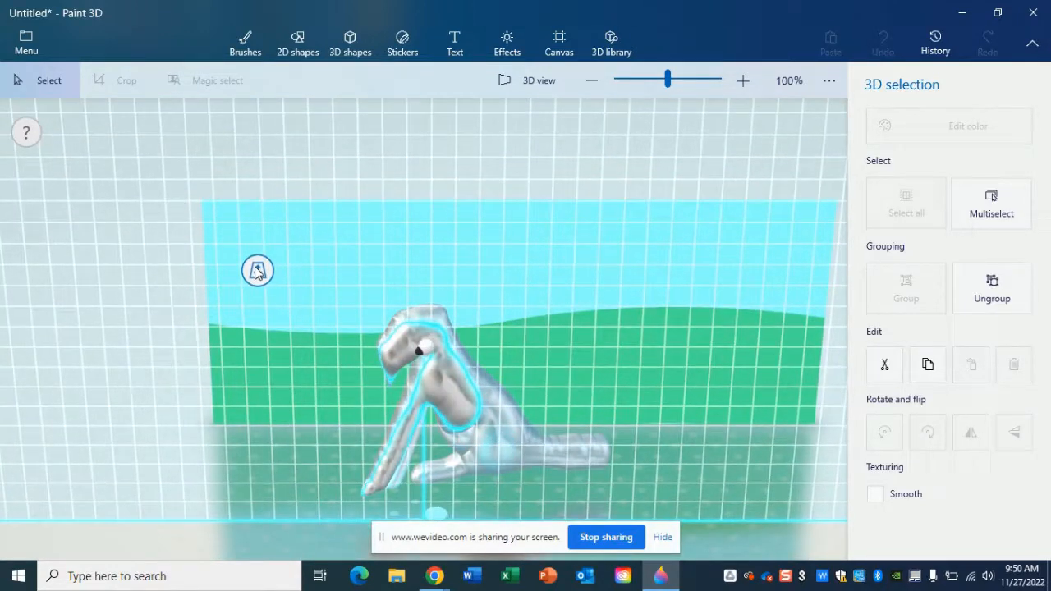
pyautogui.moveTo(257, 272); pyautogui.dragTo(257, 273)
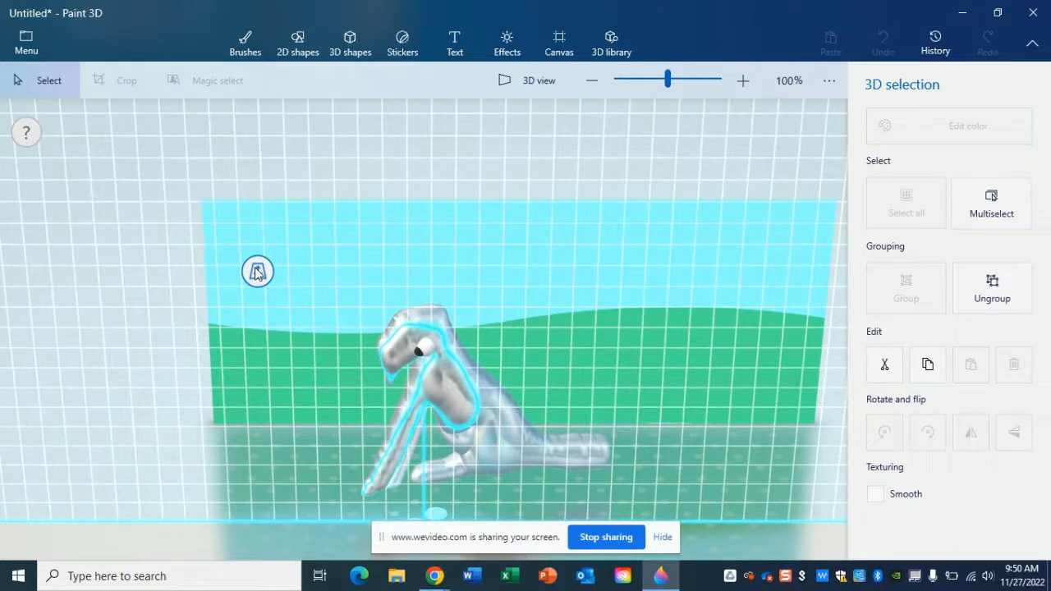
pyautogui.moveTo(257, 273); pyautogui.dragTo(256, 254)
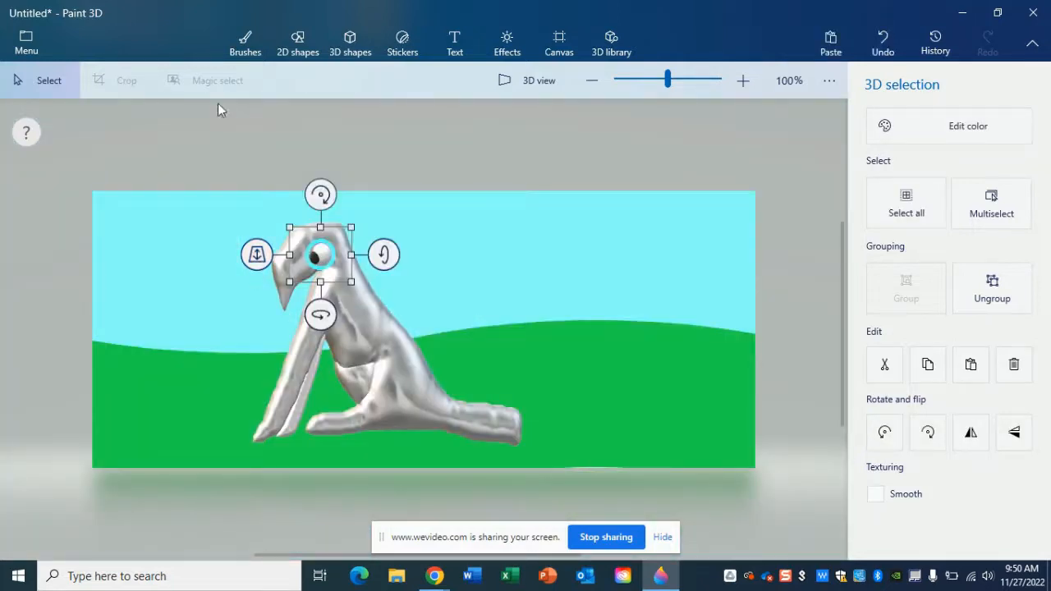
# Step: Rotate the whole animal about its y-axis and back to check how the eye sits on the head
pyautogui.click(214, 164)
pyautogui.moveTo(201, 165); pyautogui.dragTo(580, 482)
pyautogui.moveTo(388, 491); pyautogui.dragTo(444, 448)
pyautogui.moveTo(566, 418); pyautogui.dragTo(362, 427)
# Step: Duplicate the eye, push the copy back in depth to the far side of the head, and deselect it
pyautogui.click(313, 261)
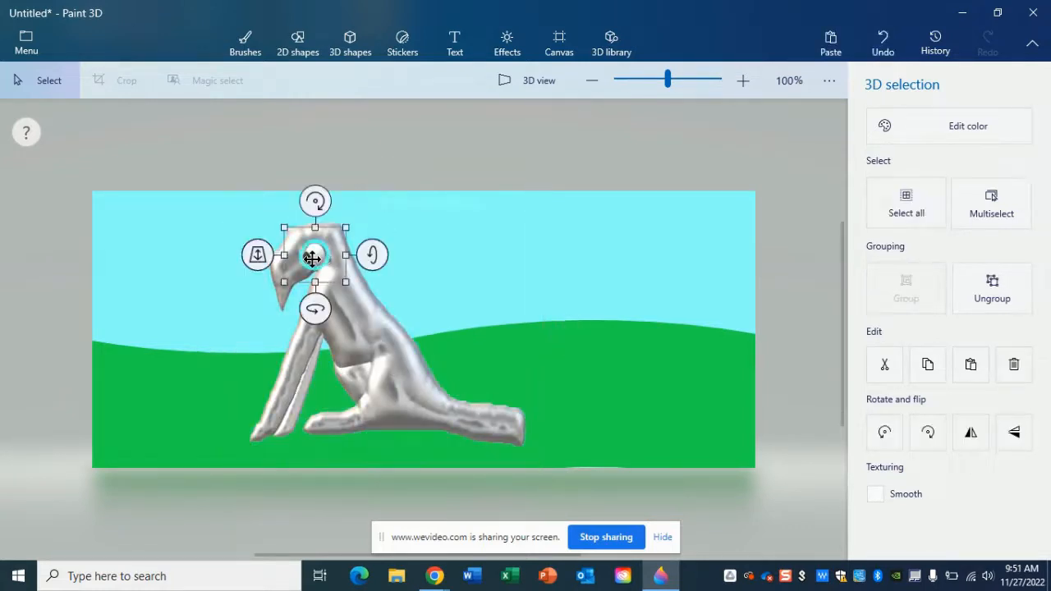
pyautogui.press('ctrl')
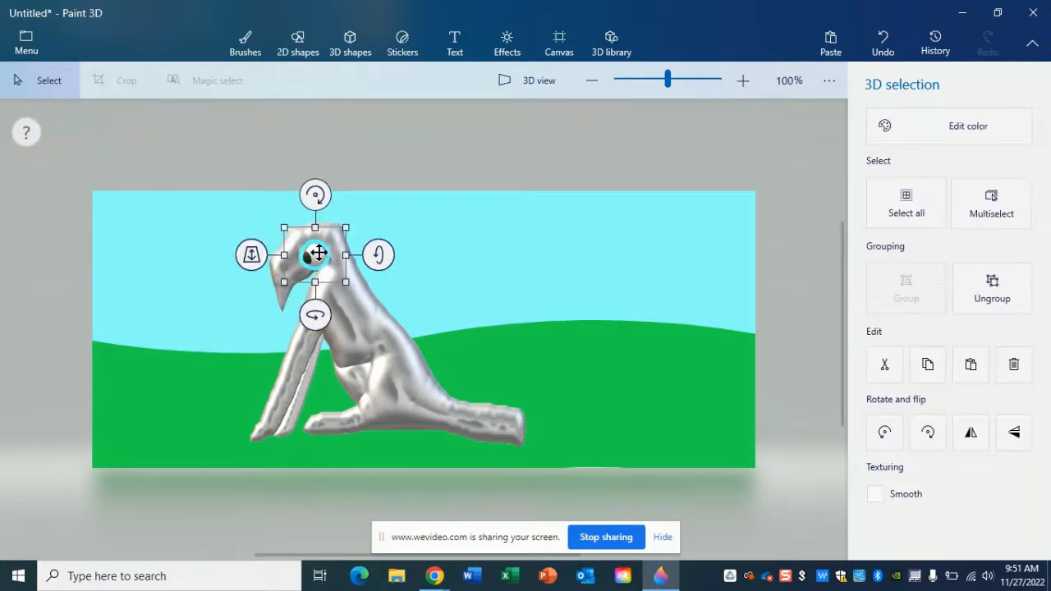
pyautogui.moveTo(251, 256); pyautogui.dragTo(251, 230)
pyautogui.click(210, 158)
# Step: Select the whole animal, rotate it about the y-axis until it faces the front, and deselect it
pyautogui.moveTo(199, 158); pyautogui.dragTo(596, 473)
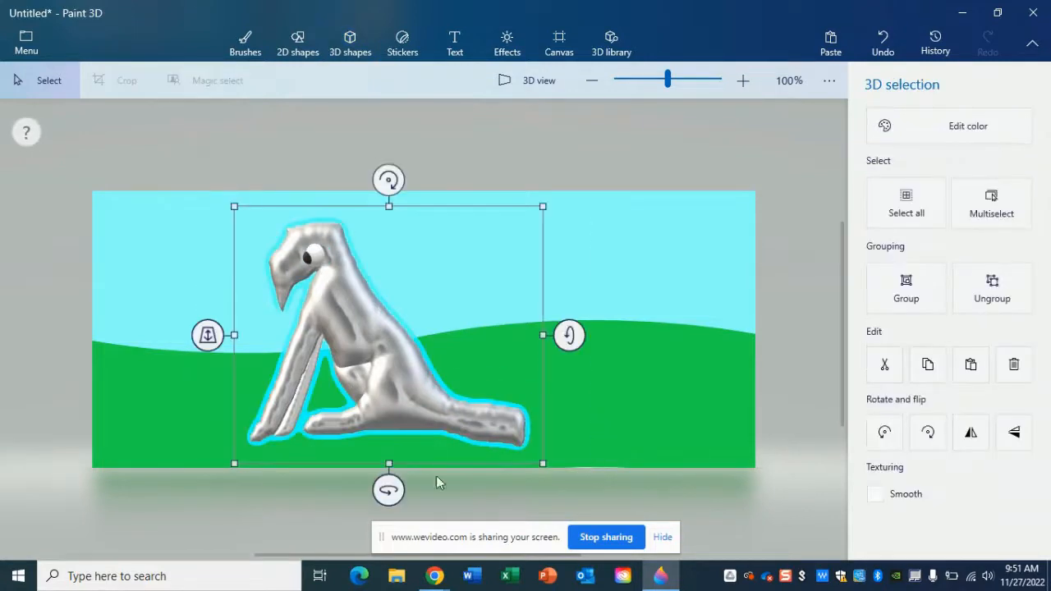
pyautogui.moveTo(389, 490); pyautogui.dragTo(531, 481)
pyautogui.click(237, 124)
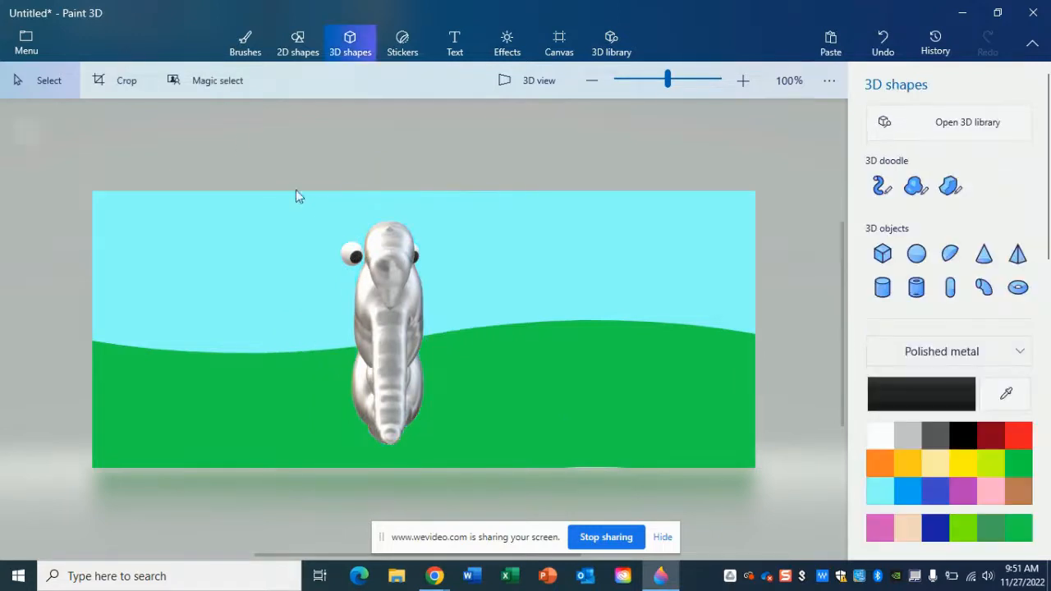
# Step: Rotate the eye protruding beside the head slightly about the y-axis, nudge it right into the head, and deselect it
pyautogui.click(356, 265)
pyautogui.moveTo(351, 313); pyautogui.dragTo(346, 310)
pyautogui.press('Right')
pyautogui.press('Right')
pyautogui.press('Right')
pyautogui.press('Right')
pyautogui.press('Right')
pyautogui.press('Right')
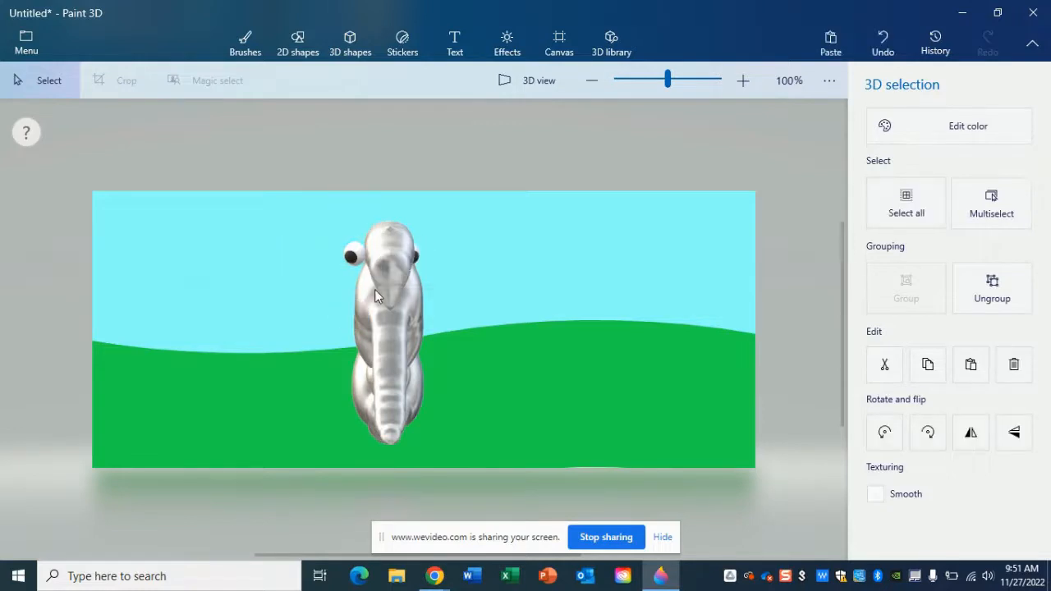
pyautogui.press('Right')
pyautogui.press('Right')
pyautogui.press('Right')
pyautogui.press('Right')
pyautogui.press('Right')
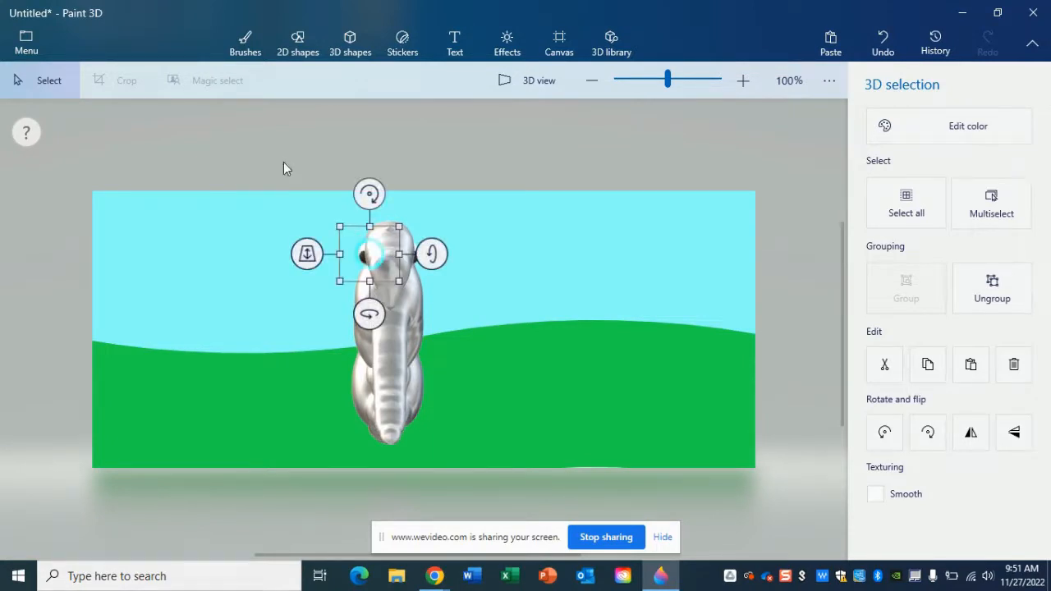
pyautogui.press('Escape')
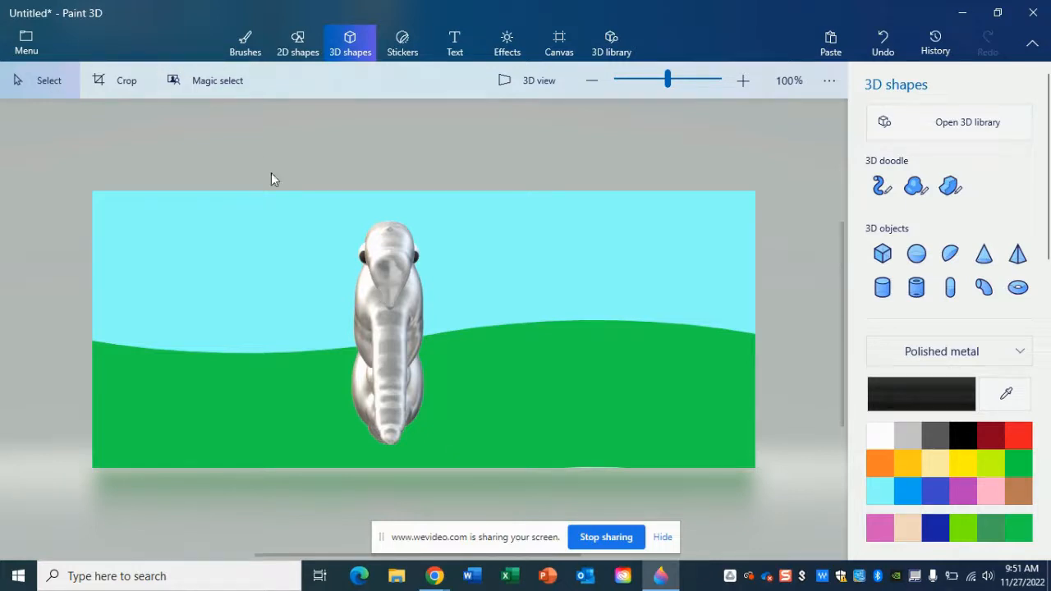
# Step: Draw a small black Matte hemisphere on the front of the animal's snout as a nose
pyautogui.moveTo(478, 483); pyautogui.dragTo(272, 170)
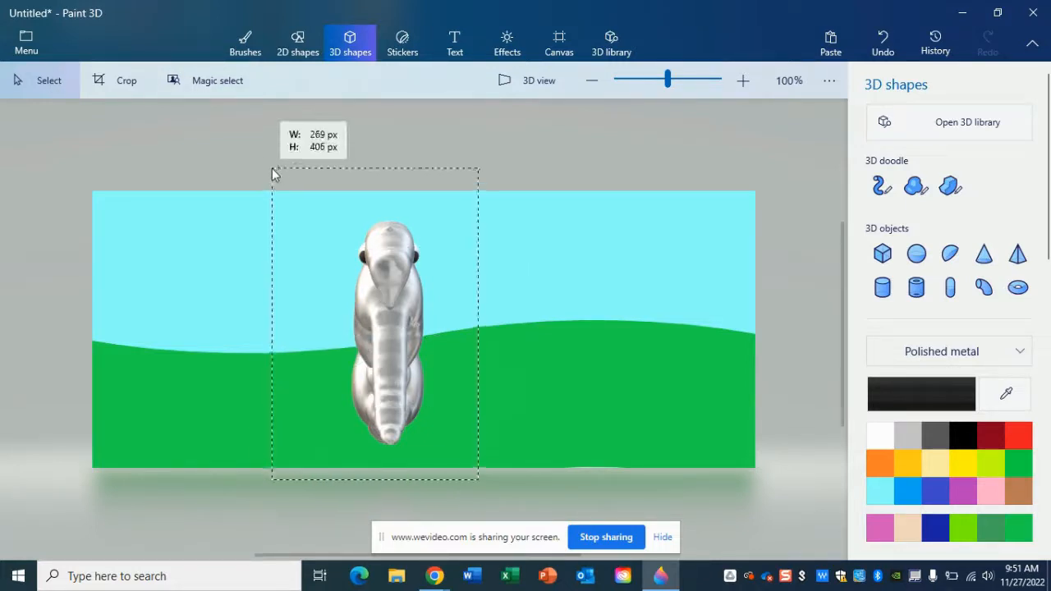
pyautogui.moveTo(389, 492); pyautogui.dragTo(386, 465)
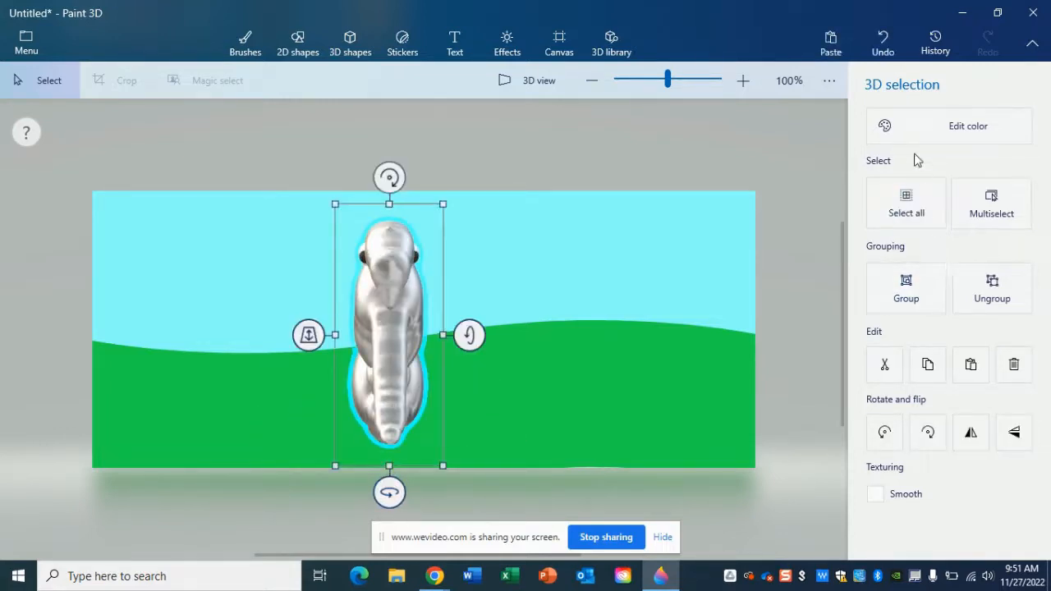
pyautogui.click(351, 43)
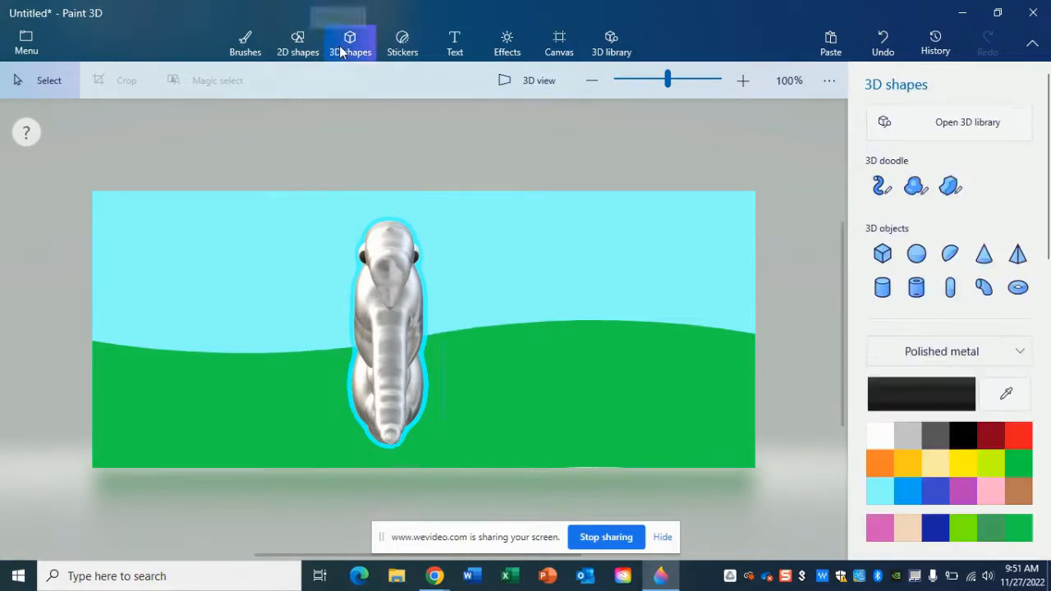
pyautogui.click(949, 255)
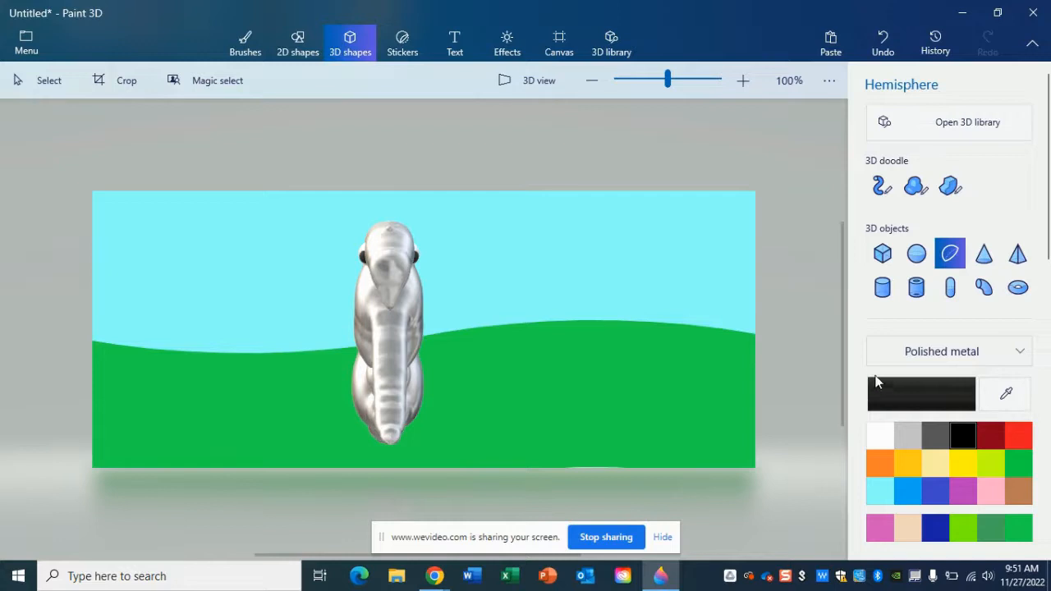
pyautogui.click(879, 352)
pyautogui.click(912, 333)
pyautogui.click(917, 351)
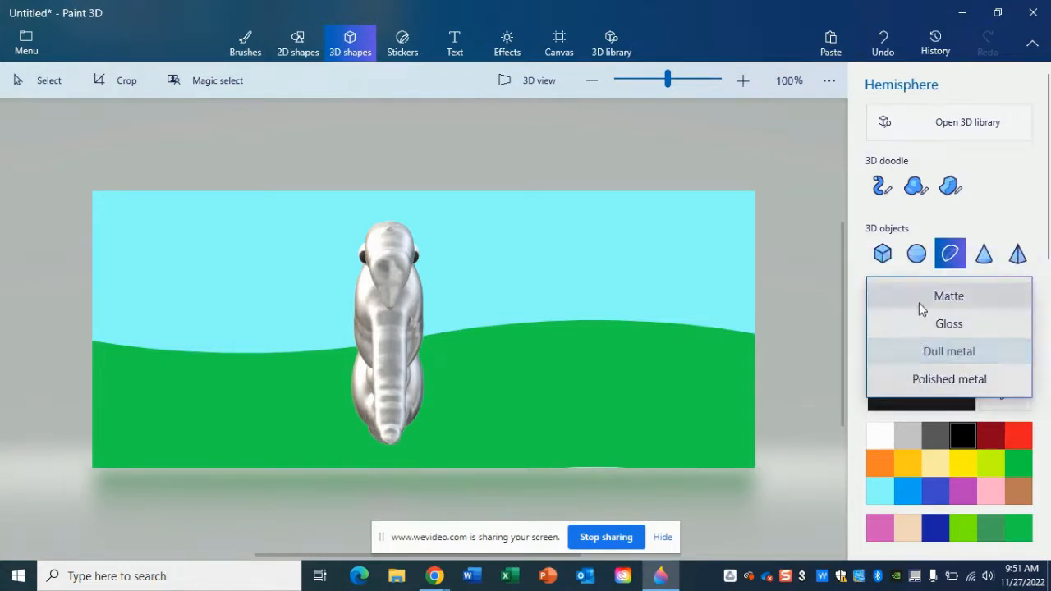
pyautogui.click(920, 297)
pyautogui.moveTo(376, 251); pyautogui.dragTo(407, 287)
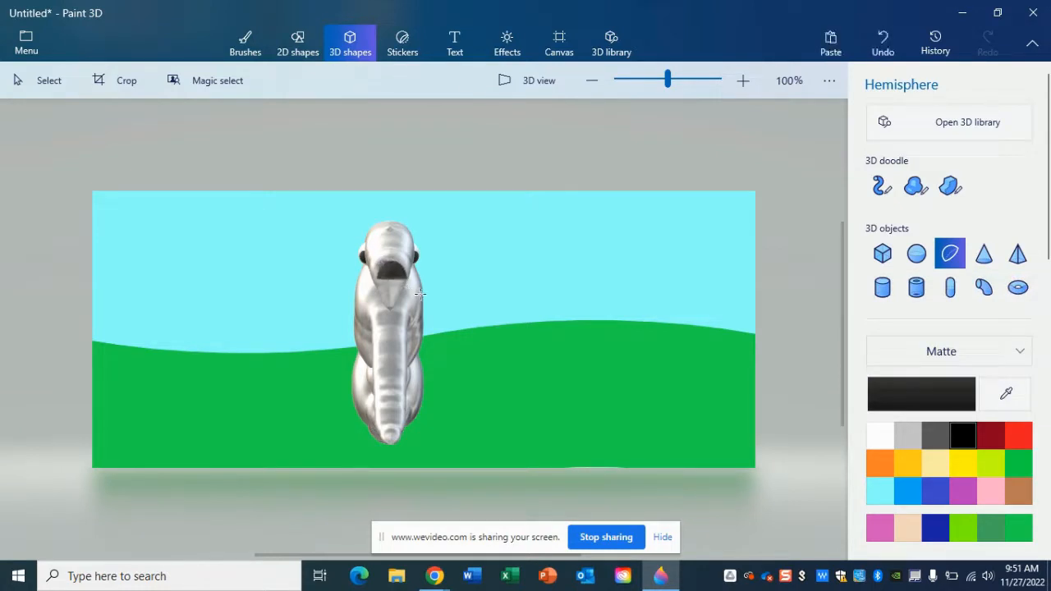
# Step: Rotate the nose hemisphere so its rounded side faces forward, and shrink it to fit the snout
pyautogui.moveTo(391, 212); pyautogui.dragTo(405, 205)
pyautogui.moveTo(456, 270)
pyautogui.mouseDown()
pyautogui.moveTo(454, 300)
pyautogui.moveTo(456, 269)
pyautogui.mouseUp()
pyautogui.moveTo(423, 301); pyautogui.dragTo(416, 291)
# Step: Nudge the nose to the middle of the snout, adjust its depth, and deselect it
pyautogui.press('Right')
pyautogui.press('Right')
pyautogui.press('Left')
pyautogui.press('Up')
pyautogui.moveTo(331, 262); pyautogui.dragTo(335, 261)
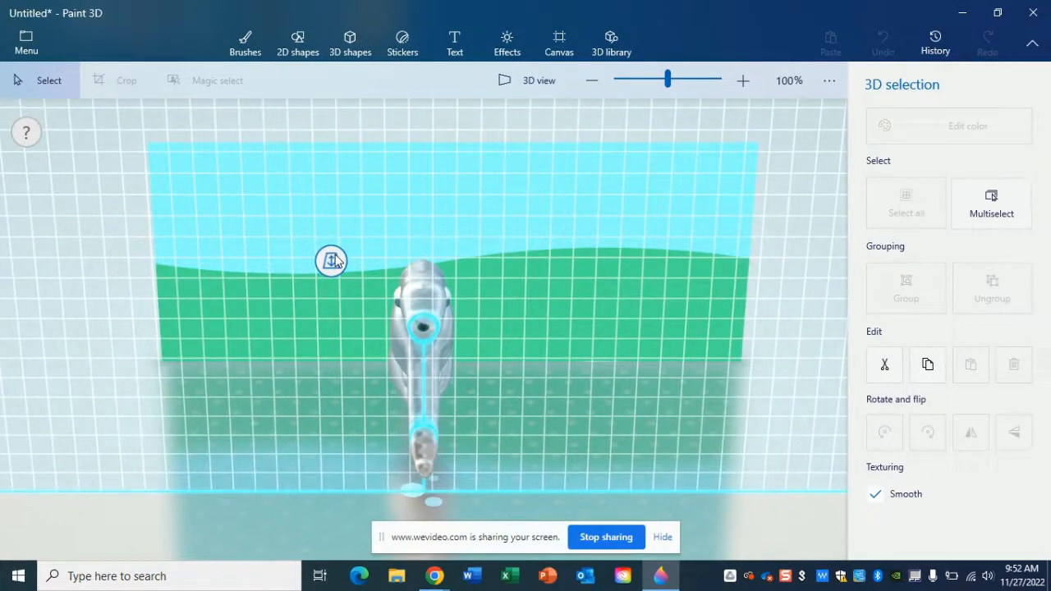
pyautogui.moveTo(333, 261); pyautogui.dragTo(331, 262)
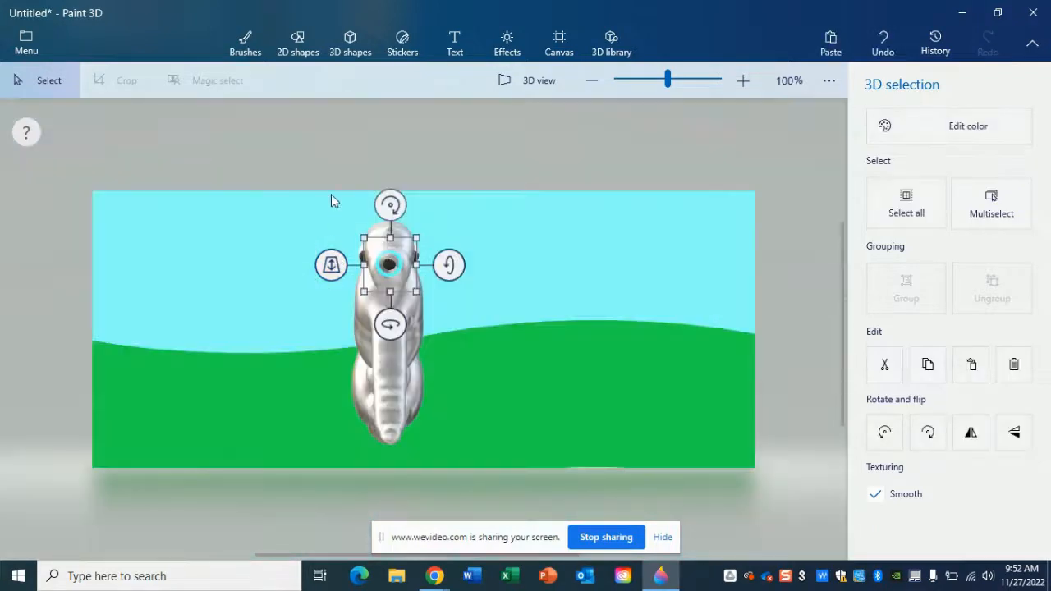
pyautogui.click(306, 156)
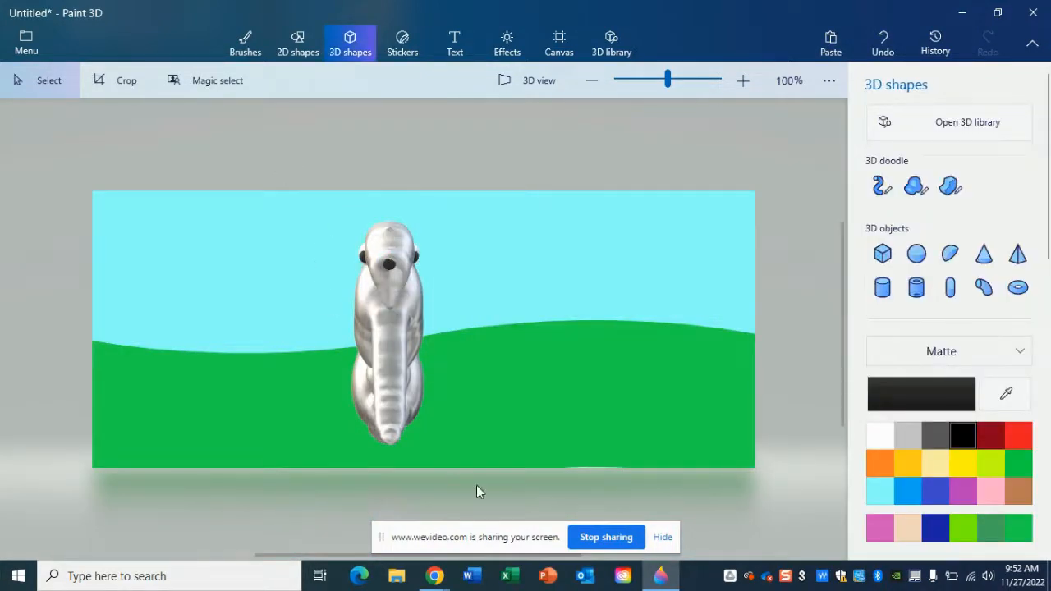
# Step: Group all parts of the animal, rotate it about the y-axis to face left, and deselect it
pyautogui.hotkey('ctrl', 'a')
pyautogui.moveTo(390, 489); pyautogui.dragTo(433, 489)
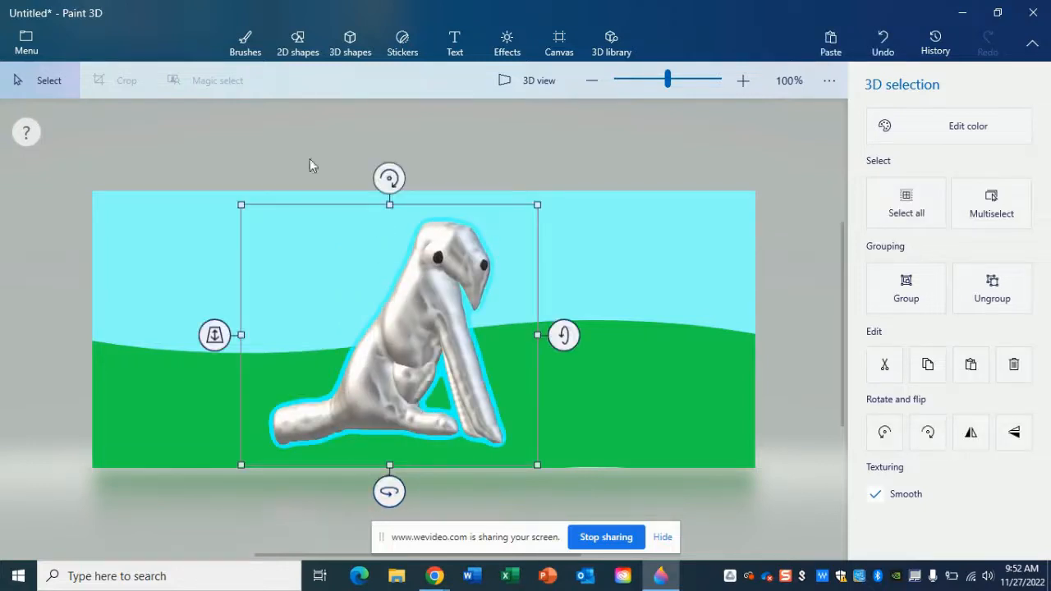
pyautogui.click(236, 142)
pyautogui.moveTo(200, 141); pyautogui.dragTo(644, 483)
pyautogui.click(895, 304)
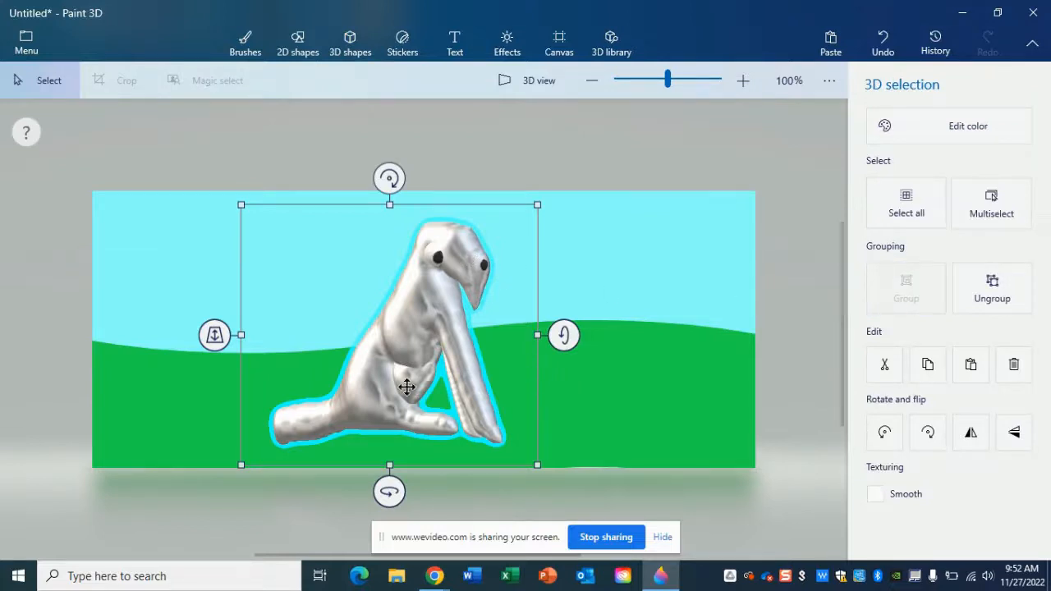
pyautogui.moveTo(389, 491); pyautogui.dragTo(226, 451)
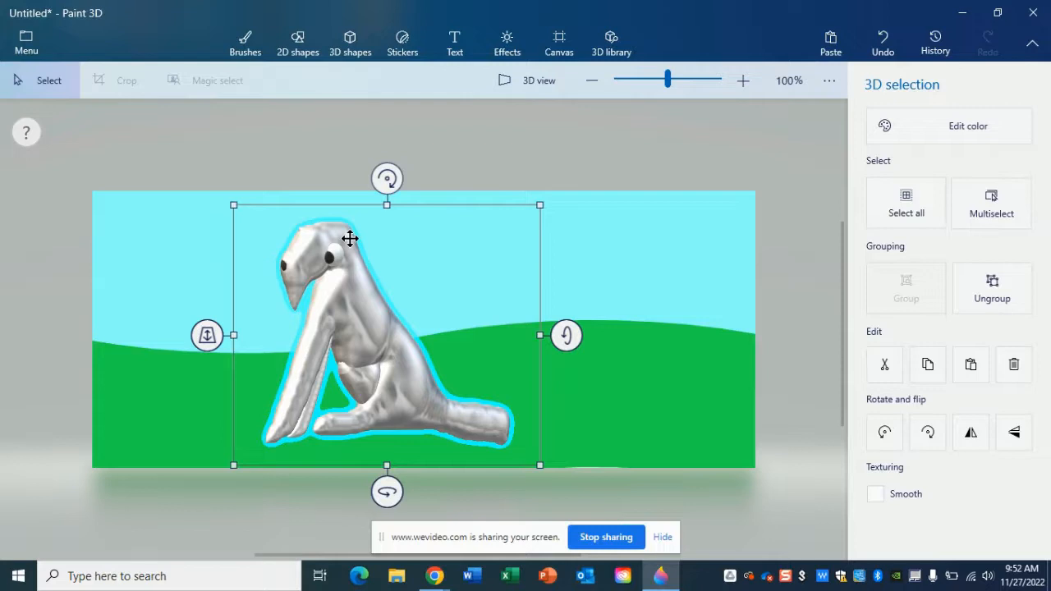
pyautogui.click(575, 151)
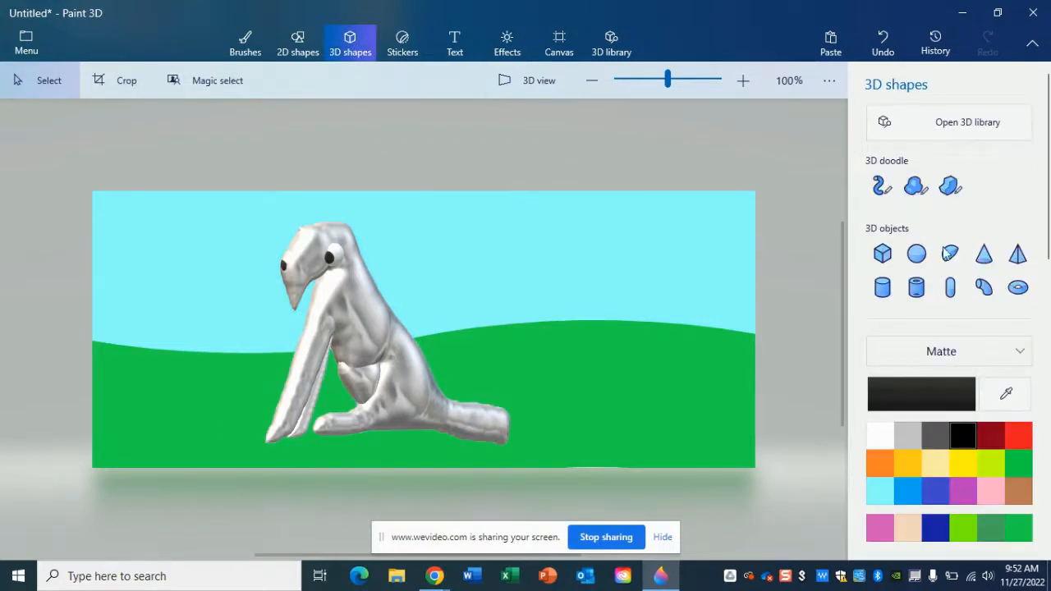
# Step: Draw a pointed ear with the sharp-edge 3D doodle, starting and closing at the back of the head
pyautogui.click(950, 189)
pyautogui.click(341, 224)
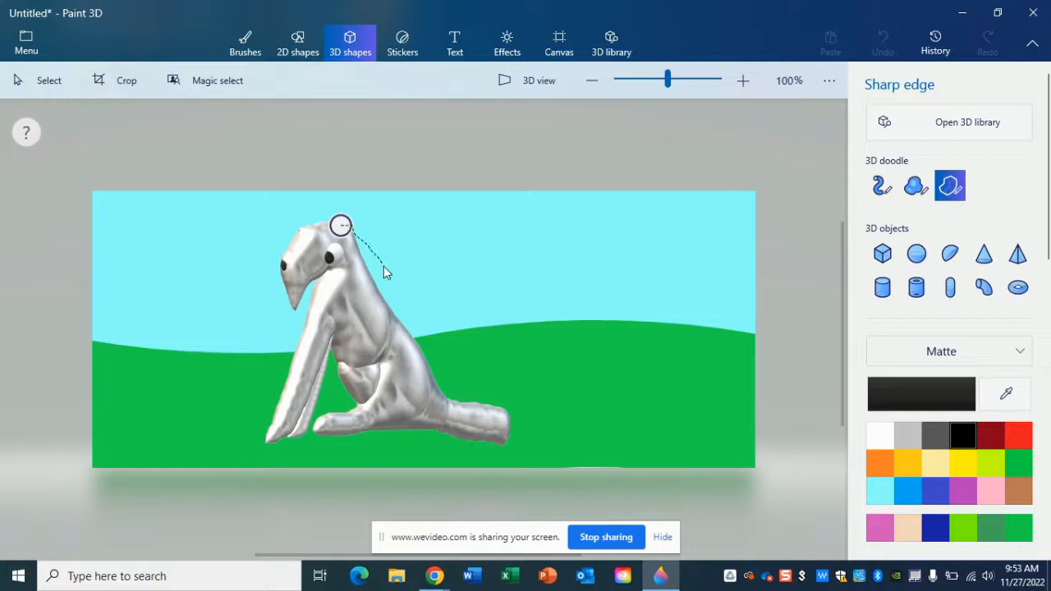
pyautogui.click(340, 226)
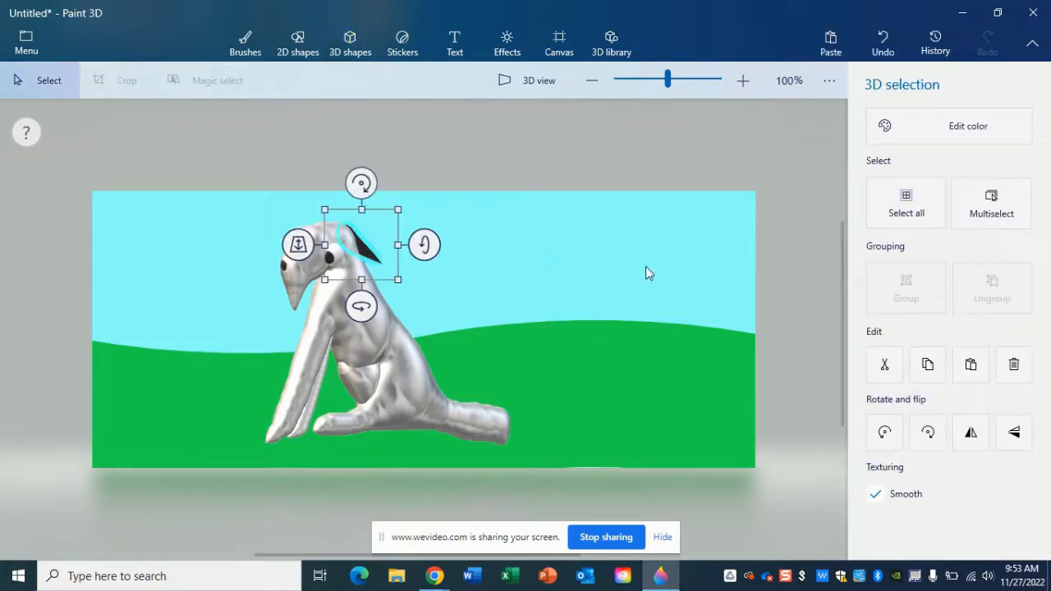
# Step: Recolor the ear Matte brown, bring it forward in depth, and deselect it
pyautogui.click(952, 130)
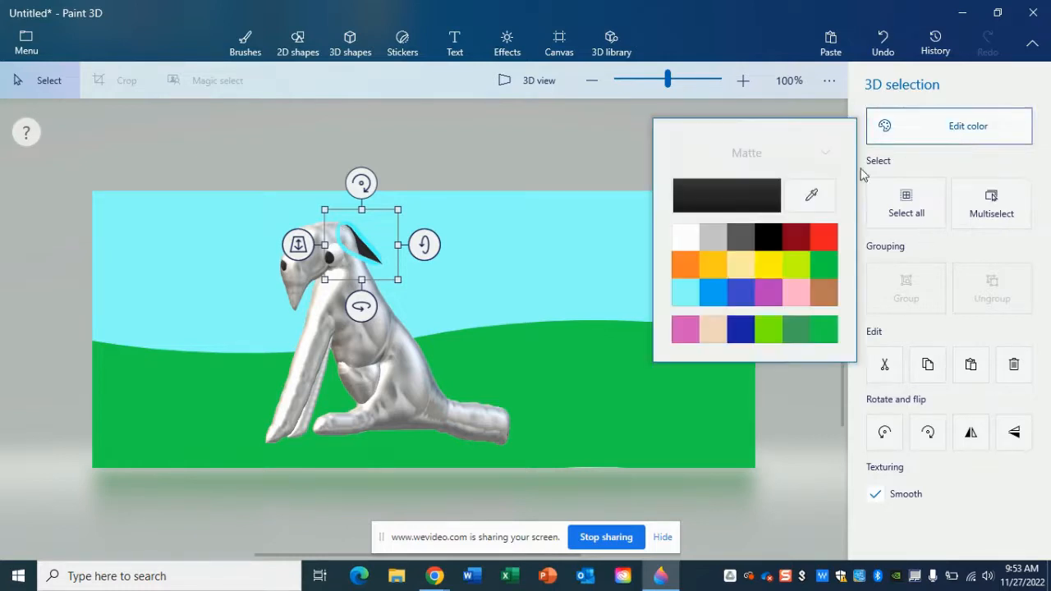
pyautogui.click(713, 273)
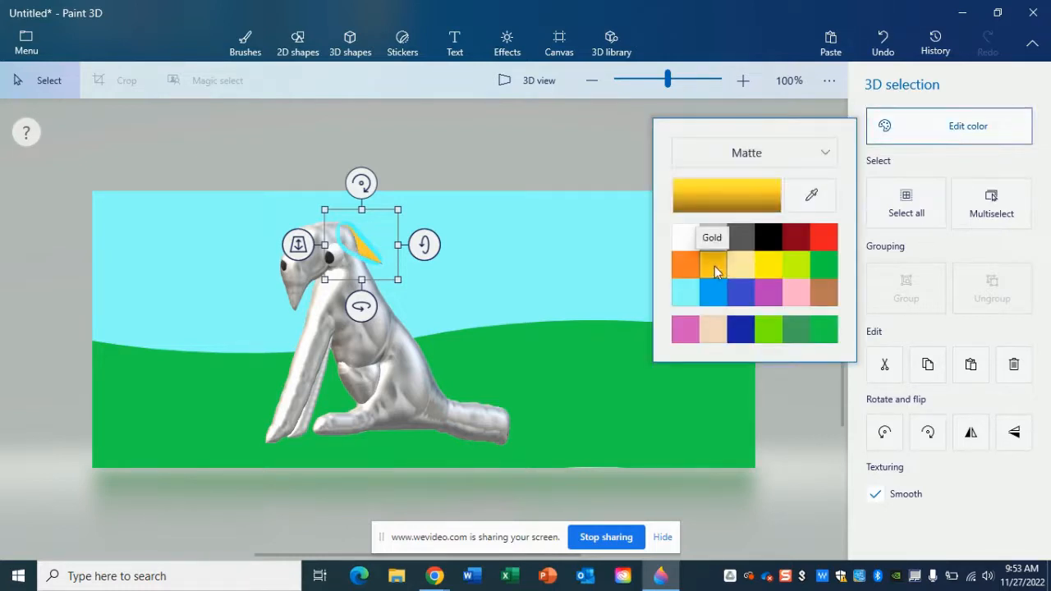
pyautogui.click(829, 293)
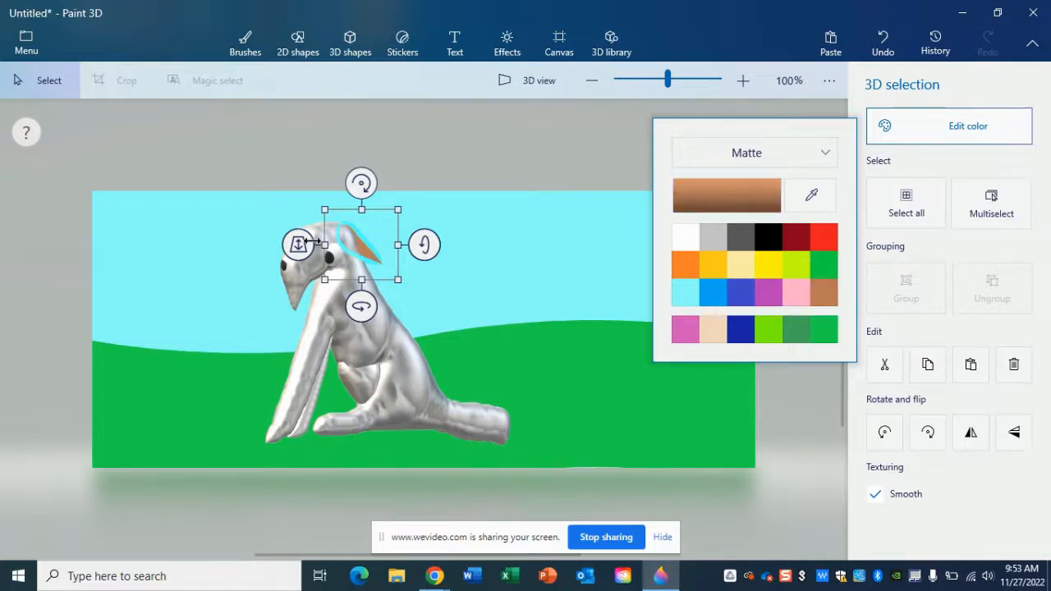
pyautogui.moveTo(312, 241); pyautogui.dragTo(318, 277)
pyautogui.click(424, 181)
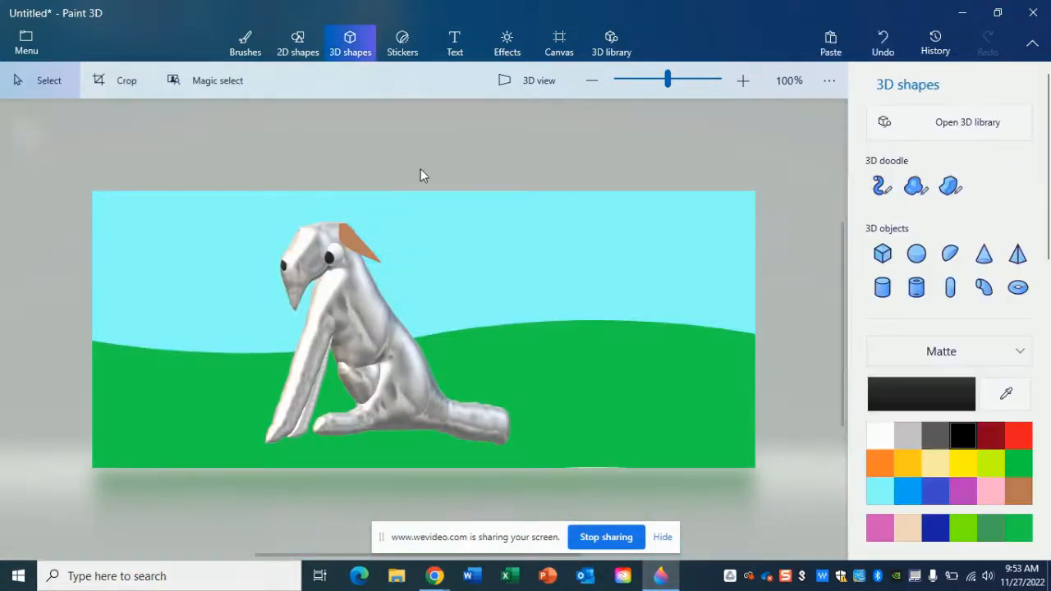
# Step: Select the animal together with the ear, rotate both about the y-axis to face the front, and deselect them
pyautogui.moveTo(194, 166); pyautogui.dragTo(550, 475)
pyautogui.moveTo(388, 503); pyautogui.dragTo(478, 484)
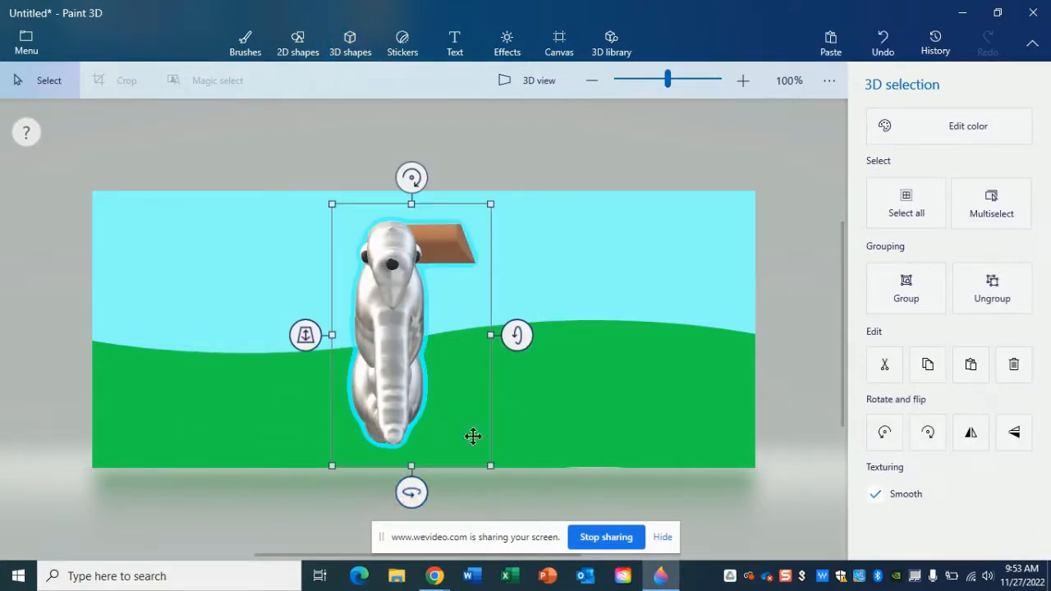
pyautogui.click(580, 161)
# Step: Narrow the brown ear, nudge it against the side of the head, adjust its depth, and deselect it
pyautogui.click(426, 246)
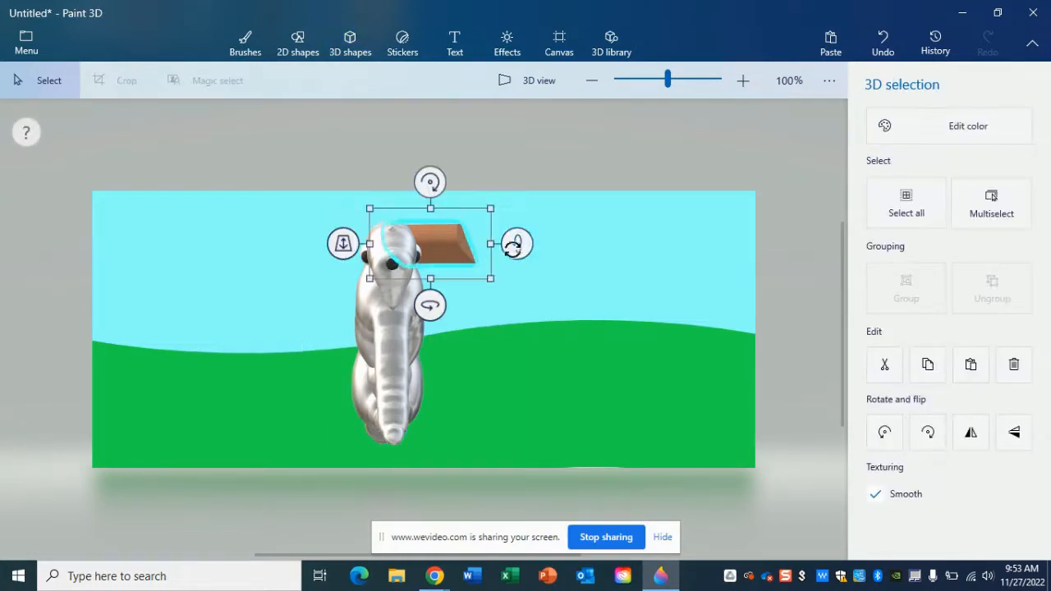
pyautogui.moveTo(496, 243); pyautogui.dragTo(443, 246)
pyautogui.click(561, 207)
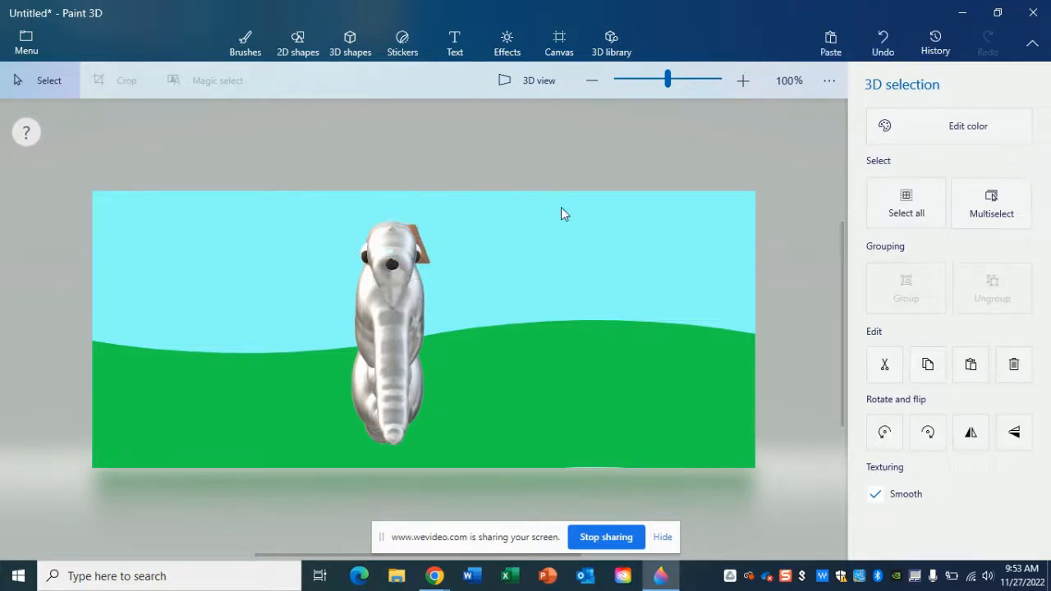
pyautogui.press('Right')
pyautogui.press('Right')
pyautogui.press('Left')
pyautogui.moveTo(352, 245)
pyautogui.mouseDown()
pyautogui.moveTo(351, 258)
pyautogui.moveTo(352, 244)
pyautogui.mouseUp()
pyautogui.click(306, 153)
# Step: Rotate the animal together with its ear about the y-axis to show the eared side, and deselect them
pyautogui.moveTo(274, 150); pyautogui.dragTo(488, 493)
pyautogui.moveTo(392, 493); pyautogui.dragTo(245, 425)
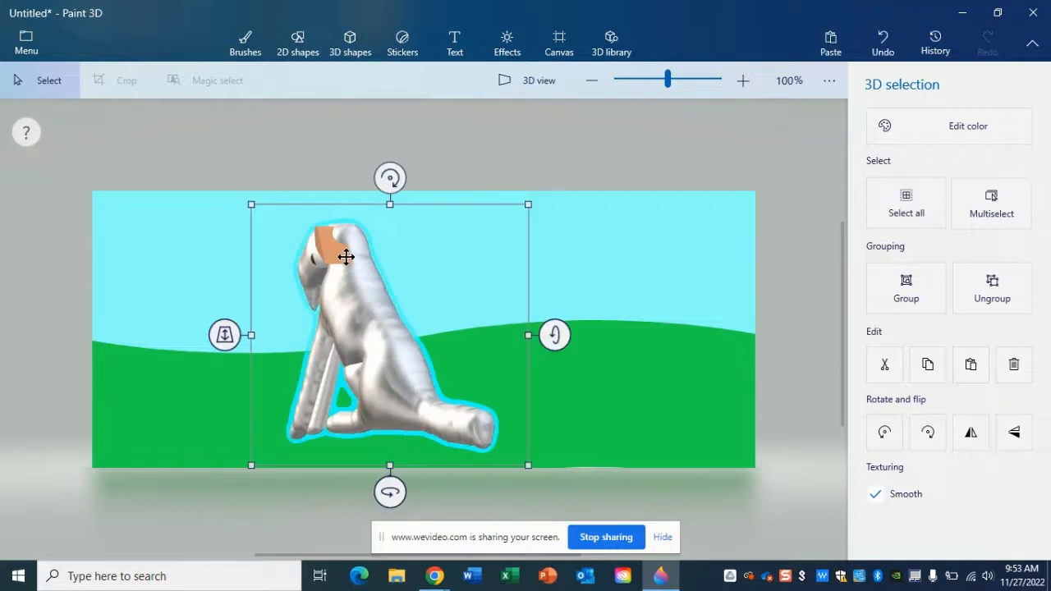
pyautogui.click(318, 195)
# Step: Duplicate the brown ear, flip the copy horizontally, place it beside the original, rotate it about the y-axis, and deselect it
pyautogui.click(326, 249)
pyautogui.doubleClick(328, 249)
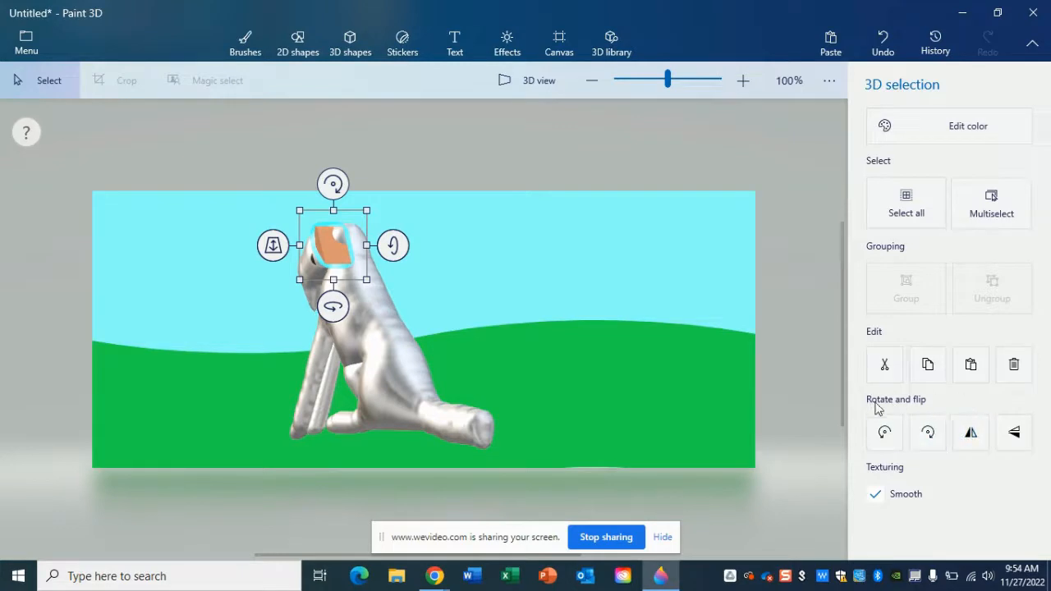
pyautogui.click(973, 439)
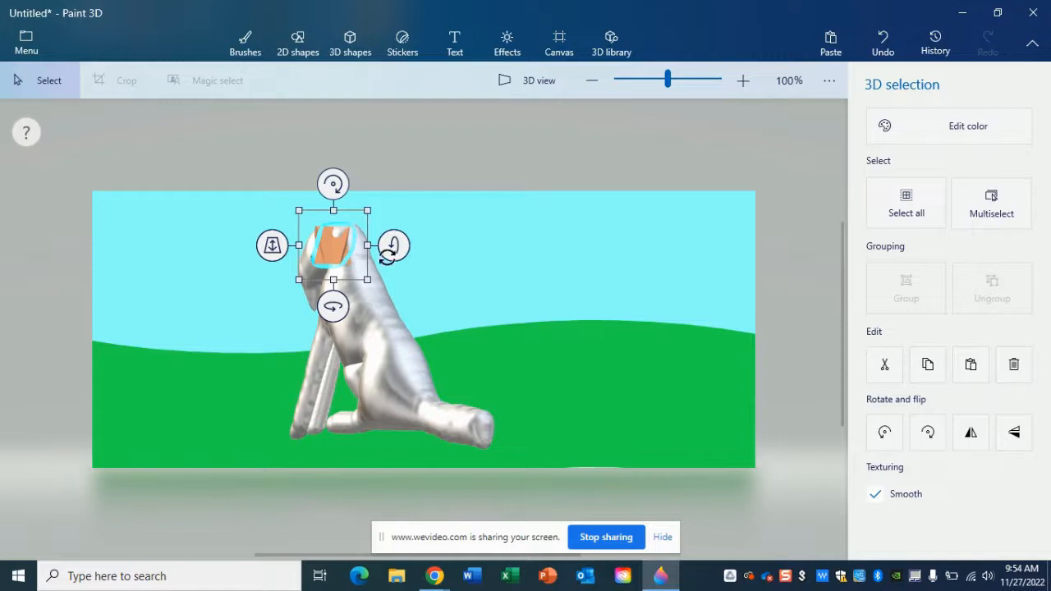
pyautogui.moveTo(337, 245); pyautogui.dragTo(376, 247)
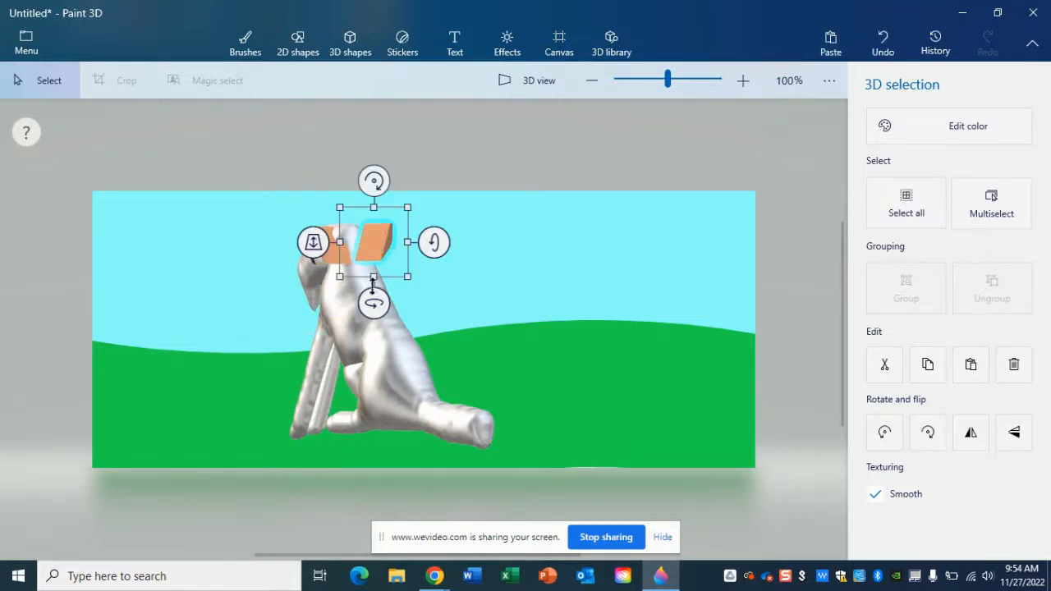
pyautogui.moveTo(367, 312); pyautogui.dragTo(388, 303)
pyautogui.click(268, 175)
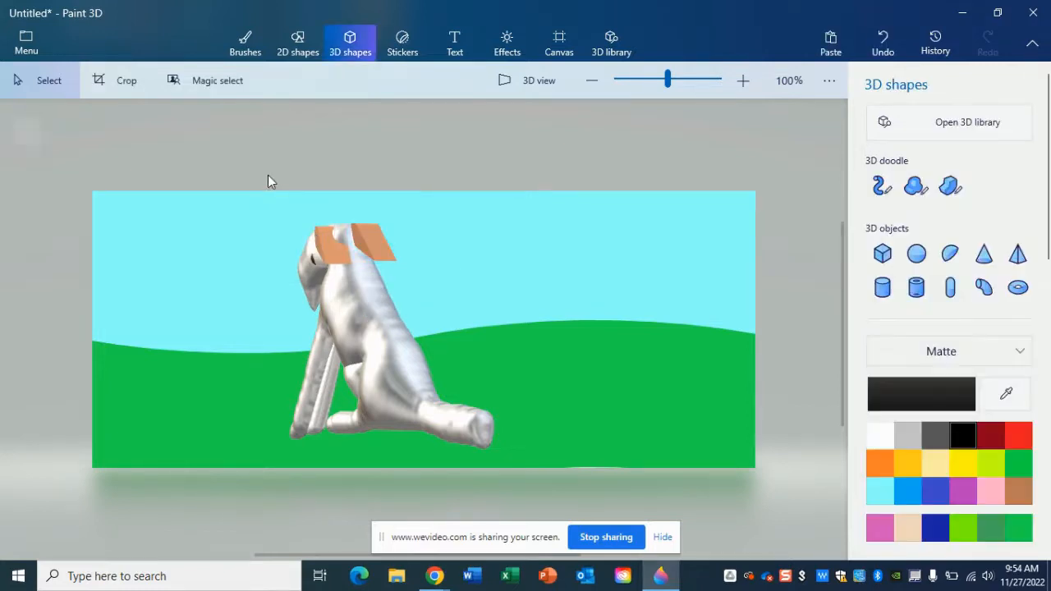
# Step: Select the animal with both ears, rotate everything about the y-axis to turn its opposite side to the front, and deselect
pyautogui.moveTo(243, 146); pyautogui.dragTo(533, 512)
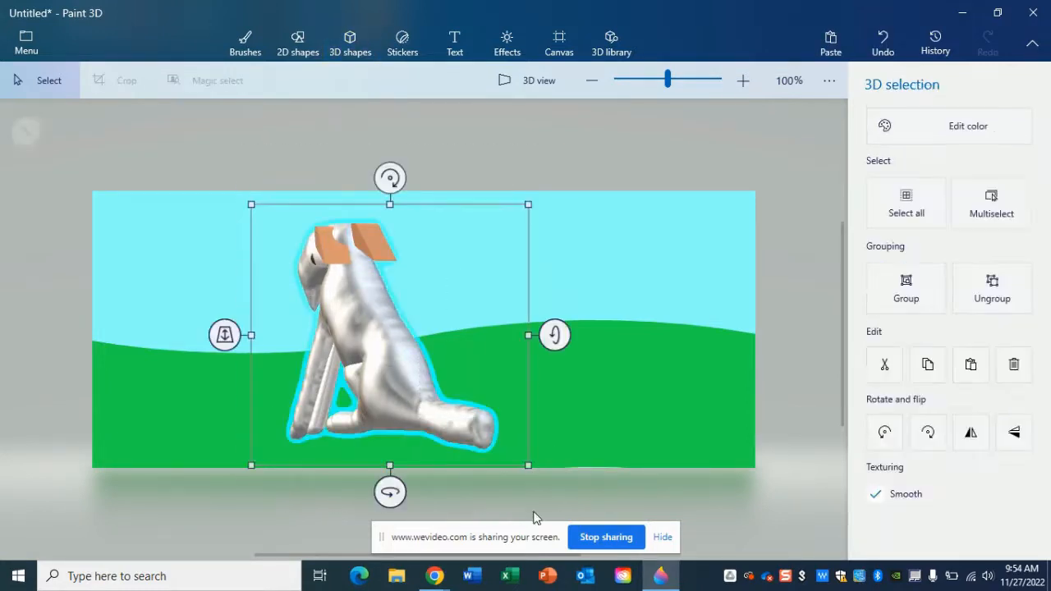
pyautogui.moveTo(390, 492); pyautogui.dragTo(406, 496)
pyautogui.moveTo(505, 483); pyautogui.dragTo(674, 347)
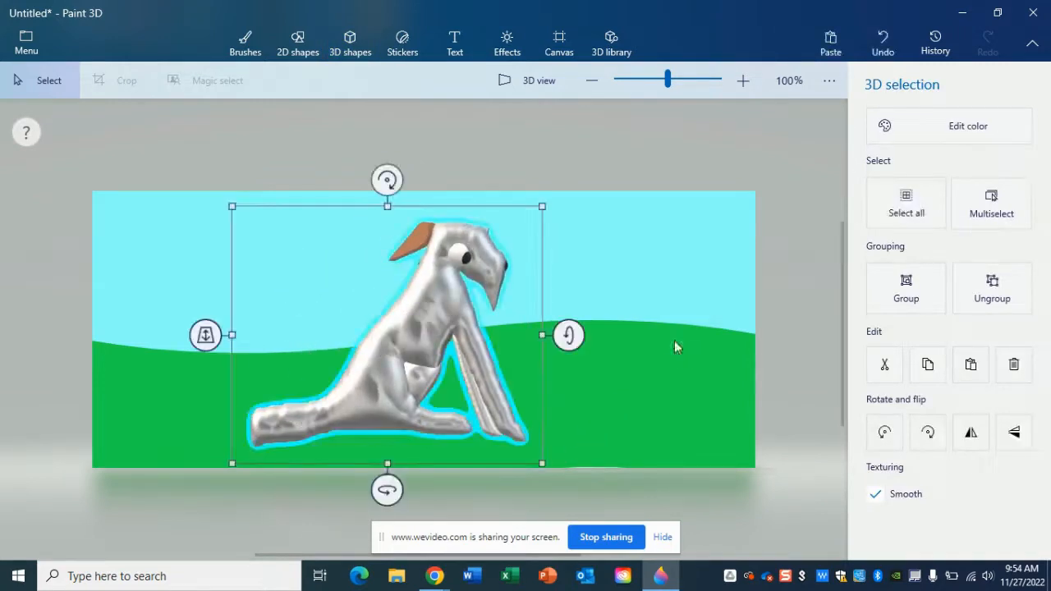
pyautogui.click(433, 199)
# Step: Move the copied ear onto the upper back of the head, nudging it sideways and vertically into place
pyautogui.click(429, 234)
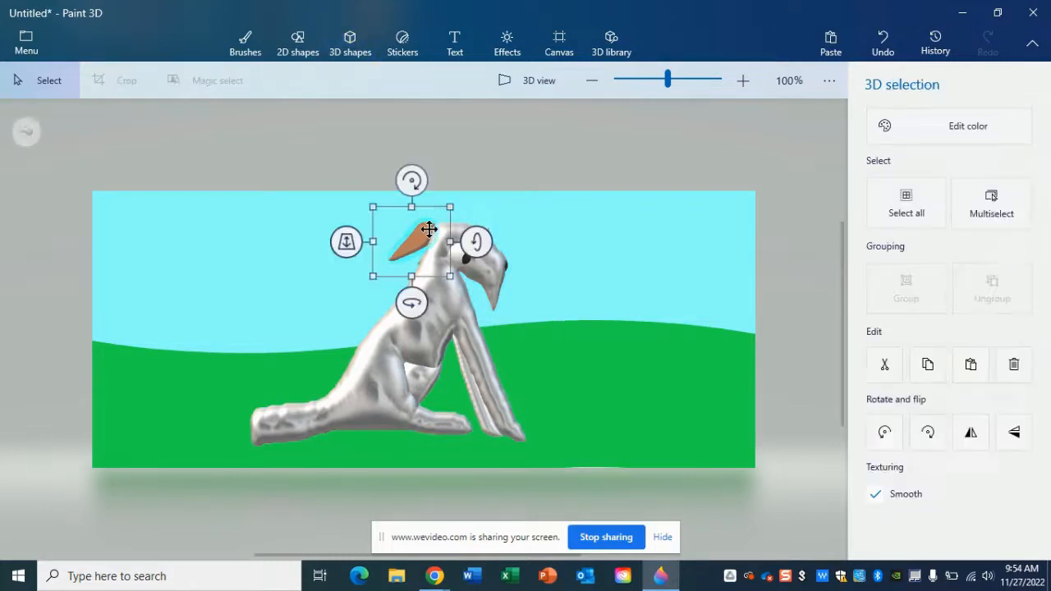
pyautogui.moveTo(428, 229); pyautogui.dragTo(432, 229)
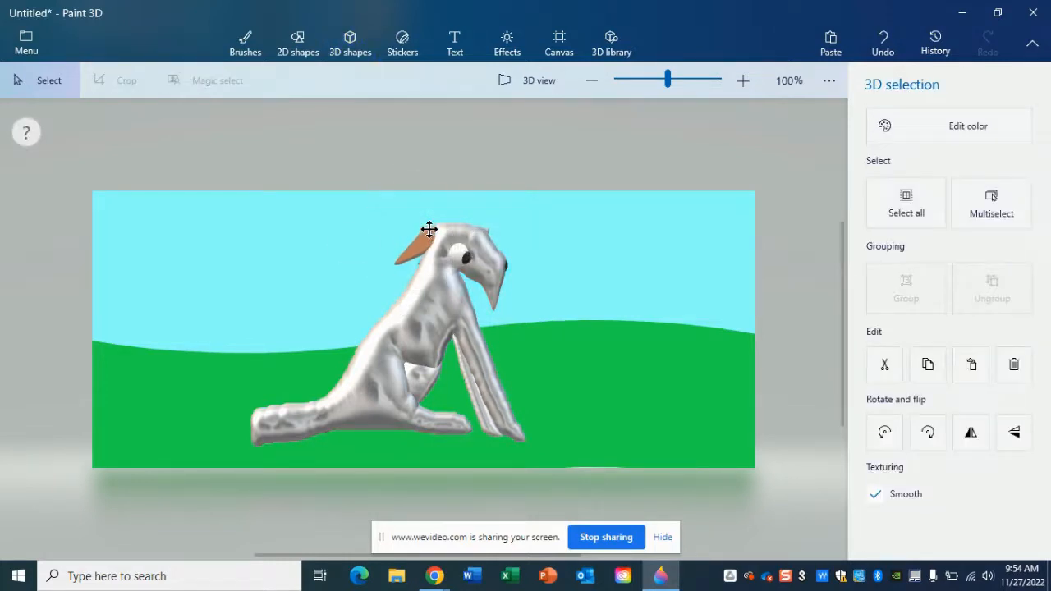
pyautogui.press('Right')
pyautogui.press('Down')
pyautogui.press('Down')
pyautogui.press('Down')
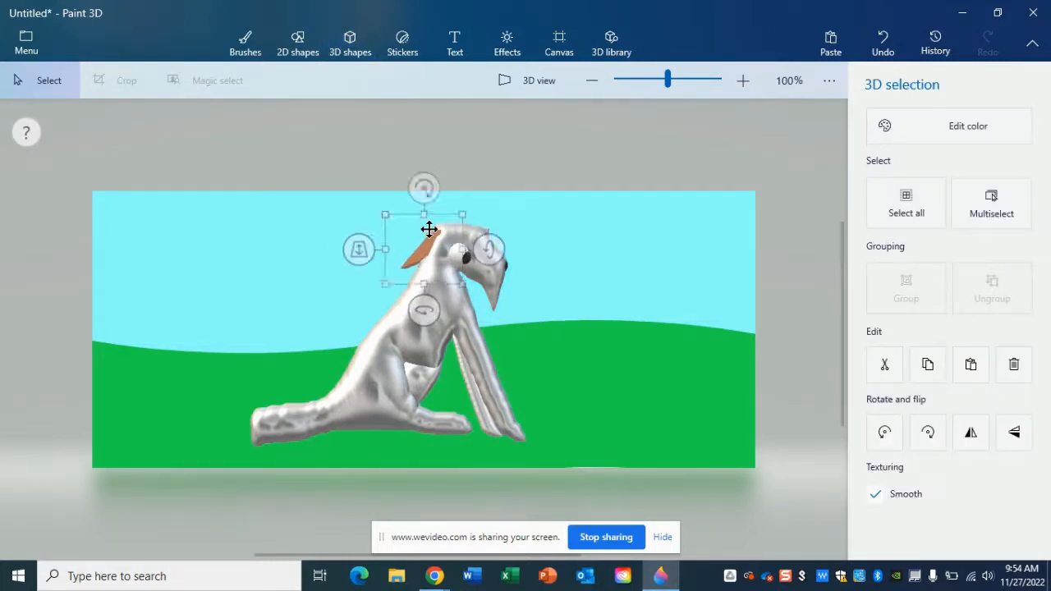
pyautogui.press('Up')
pyautogui.press('Up')
pyautogui.press('Up')
pyautogui.press('Up')
pyautogui.press('Right')
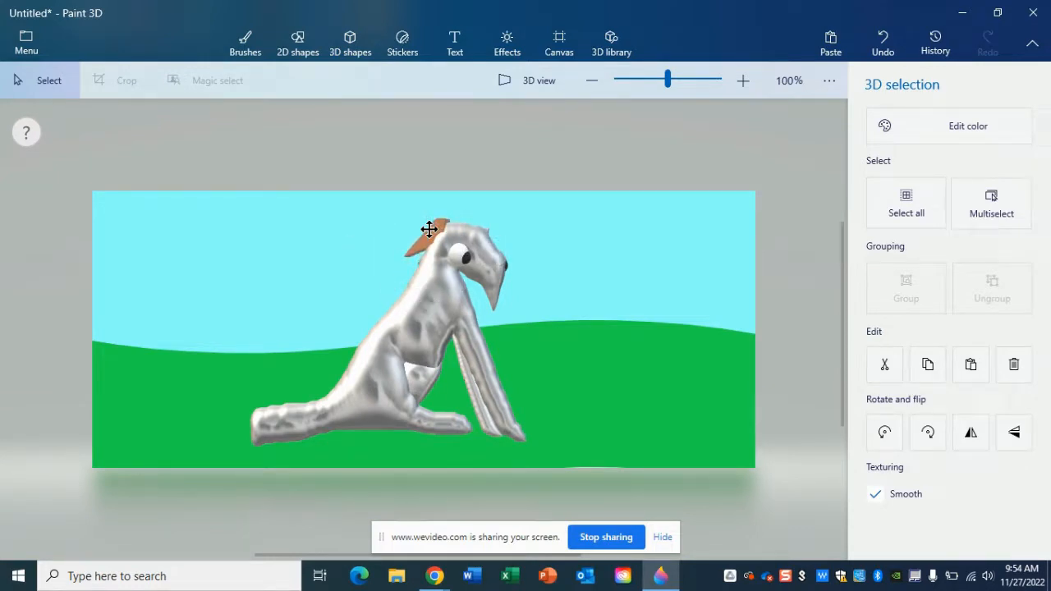
# Step: Bring the copied ear forward in depth against the side of the head, lower it slightly, and deselect it
pyautogui.click(429, 229)
pyautogui.moveTo(358, 237); pyautogui.dragTo(374, 257)
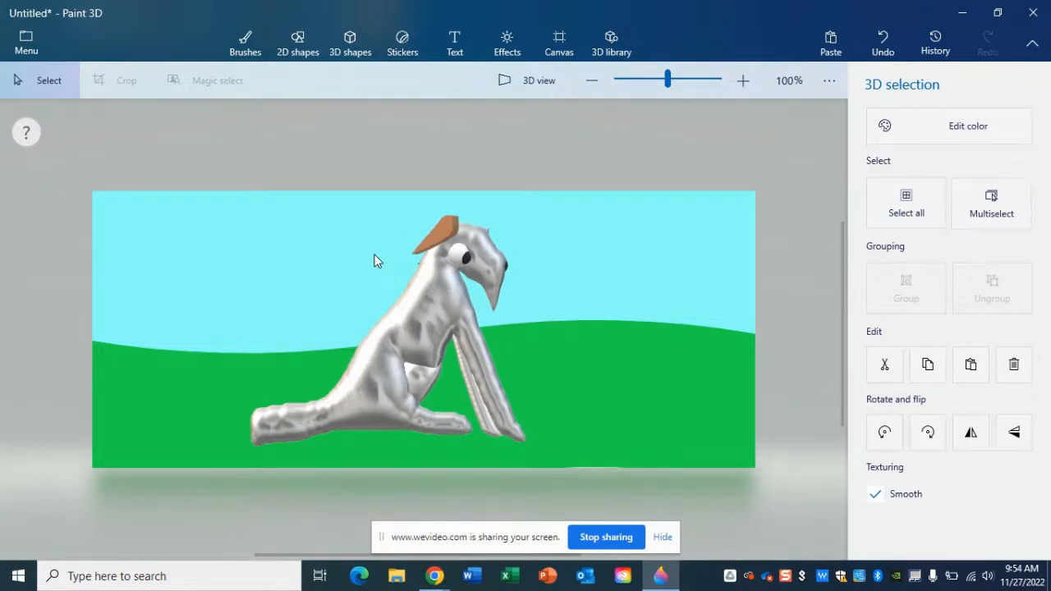
pyautogui.click(327, 151)
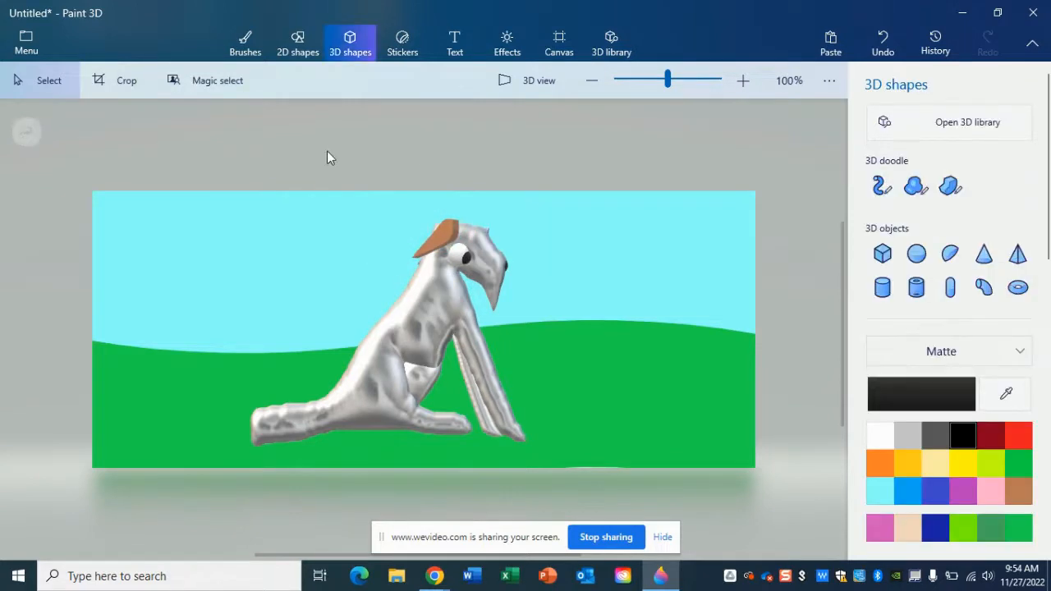
# Step: Select the animal with both ears, rotate everything about the y-axis to face the front, and deselect
pyautogui.moveTo(185, 144); pyautogui.dragTo(630, 511)
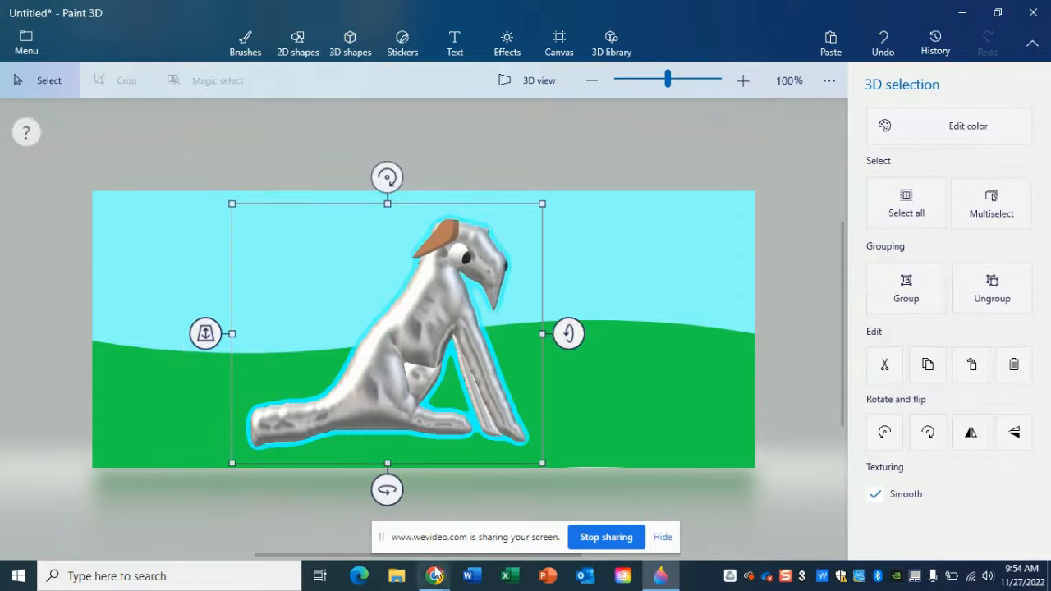
pyautogui.moveTo(390, 492); pyautogui.dragTo(261, 470)
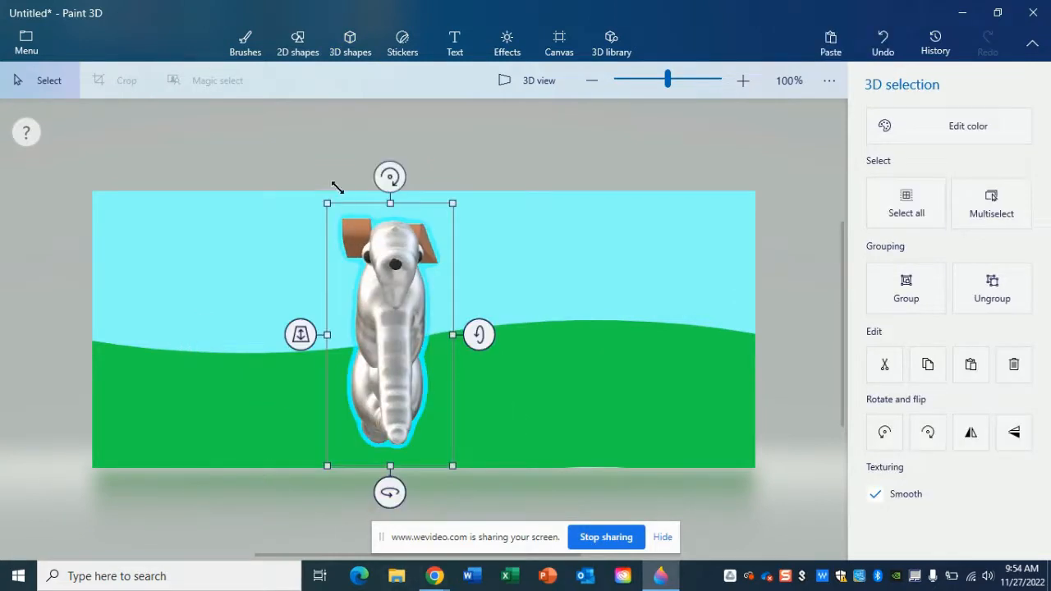
pyautogui.click(299, 134)
# Step: Narrow the copied ear, tilt it slightly clockwise against the head, and deselect it
pyautogui.click(352, 226)
pyautogui.moveTo(326, 235); pyautogui.dragTo(338, 243)
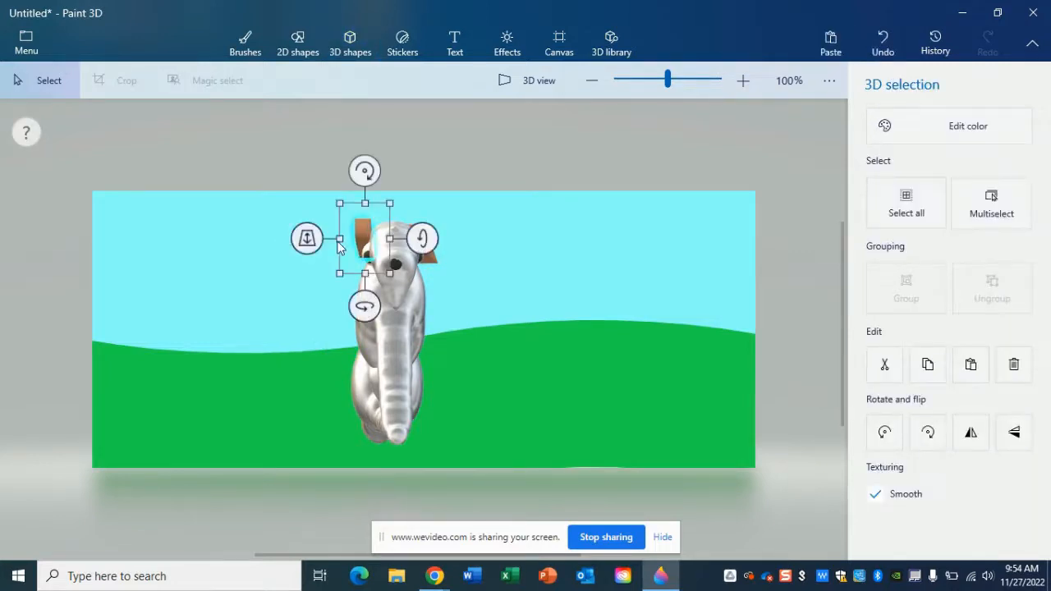
pyautogui.moveTo(370, 183)
pyautogui.mouseDown()
pyautogui.moveTo(380, 190)
pyautogui.moveTo(378, 172)
pyautogui.moveTo(386, 187)
pyautogui.mouseUp()
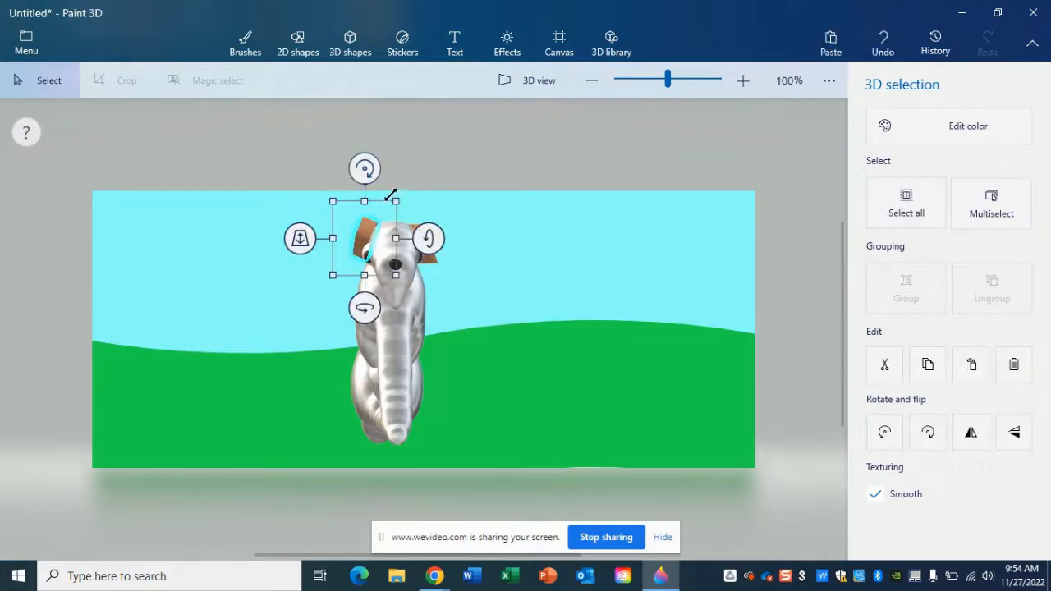
pyautogui.click(413, 178)
# Step: Tilt the original ear counterclockwise so its tip points outward, nudge it toward the head, and deselect it
pyautogui.click(421, 240)
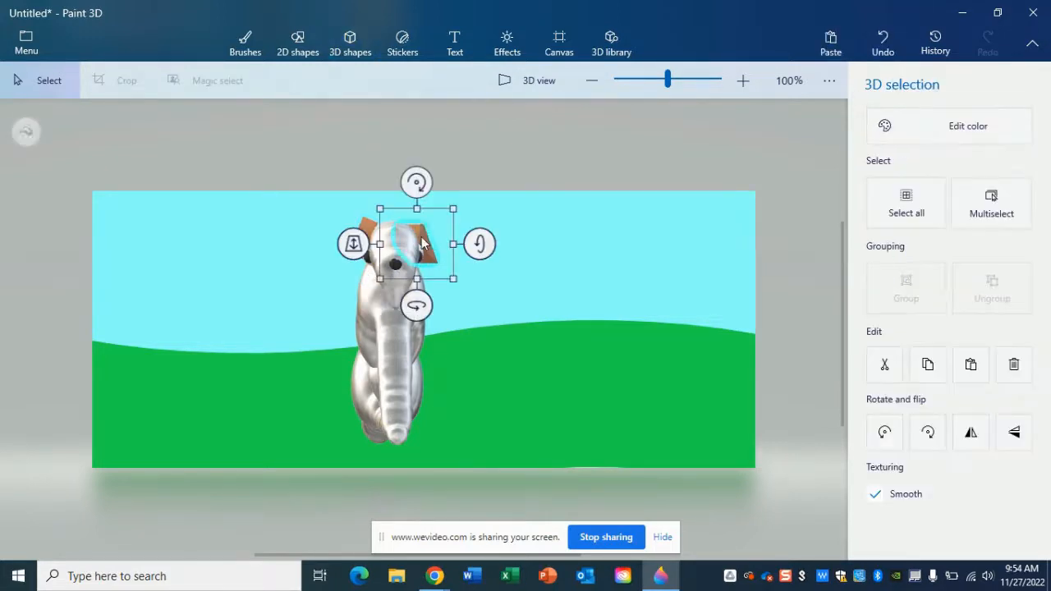
pyautogui.moveTo(416, 182)
pyautogui.mouseDown()
pyautogui.moveTo(399, 178)
pyautogui.moveTo(404, 192)
pyautogui.mouseUp()
pyautogui.click(437, 215)
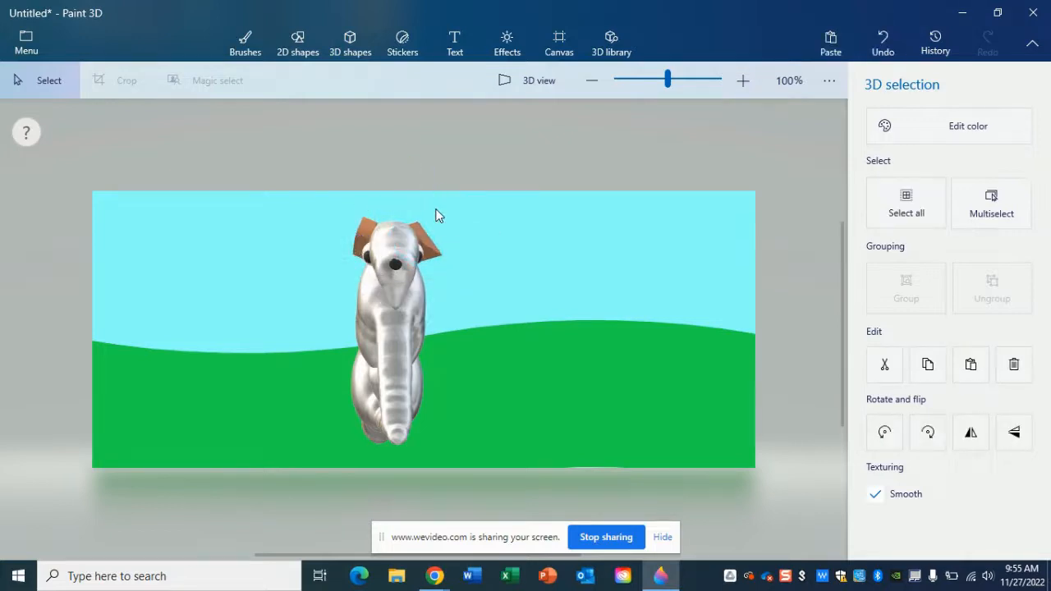
pyautogui.press('Left')
pyautogui.press('Left')
pyautogui.press('Left')
pyautogui.press('Left')
pyautogui.click(459, 165)
# Step: Rotate the animal with both ears about the y-axis back to its side profile, and deselect it
pyautogui.moveTo(248, 164); pyautogui.dragTo(497, 499)
pyautogui.moveTo(387, 498); pyautogui.dragTo(461, 488)
pyautogui.click(173, 177)
# Step: Group the body, eyes, nose and ears of the animal into one object, and deselect it
pyautogui.moveTo(172, 146); pyautogui.dragTo(593, 500)
pyautogui.click(927, 283)
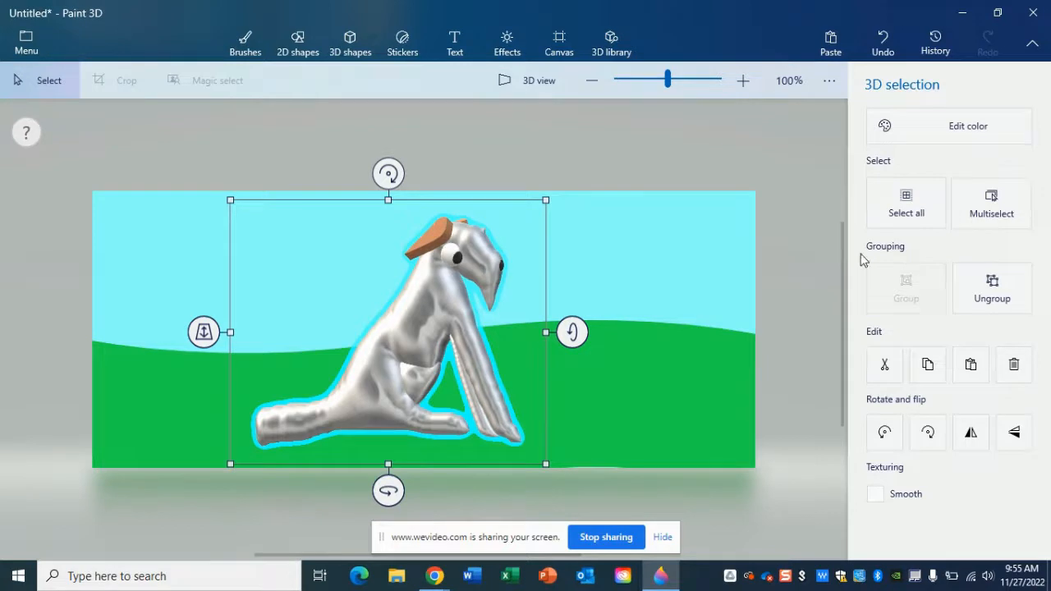
pyautogui.click(813, 252)
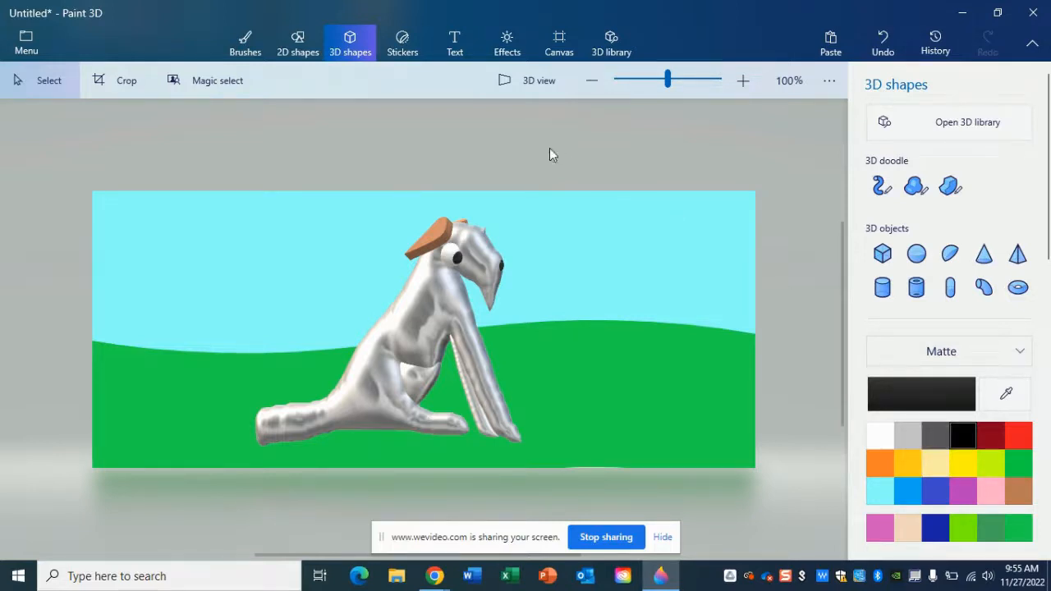
# Step: Draw a solid yellow circle without outline in the sky beside the animal as the sun
pyautogui.click(301, 43)
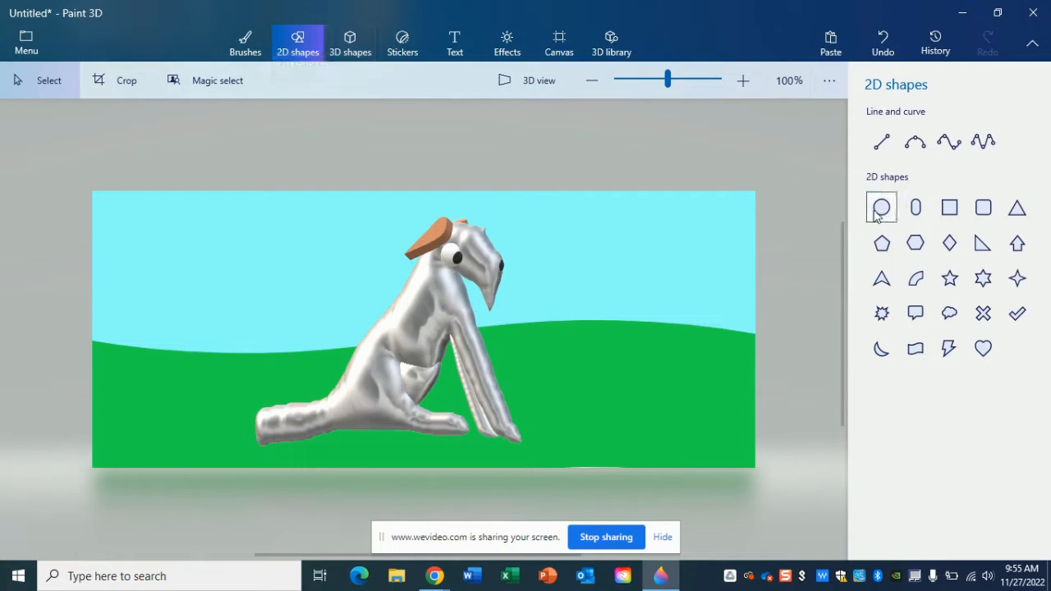
pyautogui.click(882, 210)
pyautogui.moveTo(645, 219); pyautogui.dragTo(722, 280)
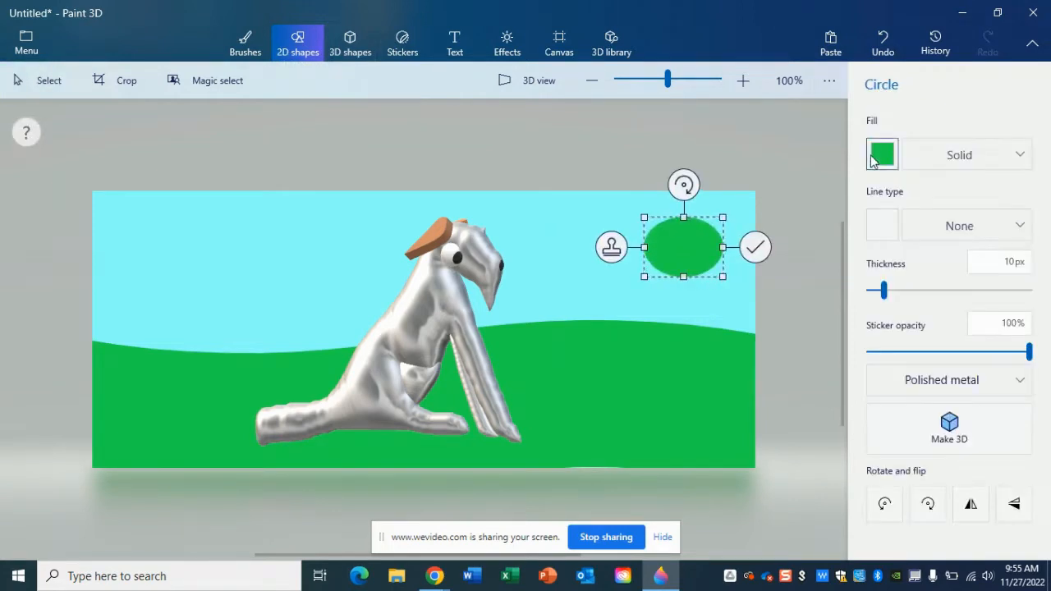
pyautogui.click(882, 154)
pyautogui.click(894, 245)
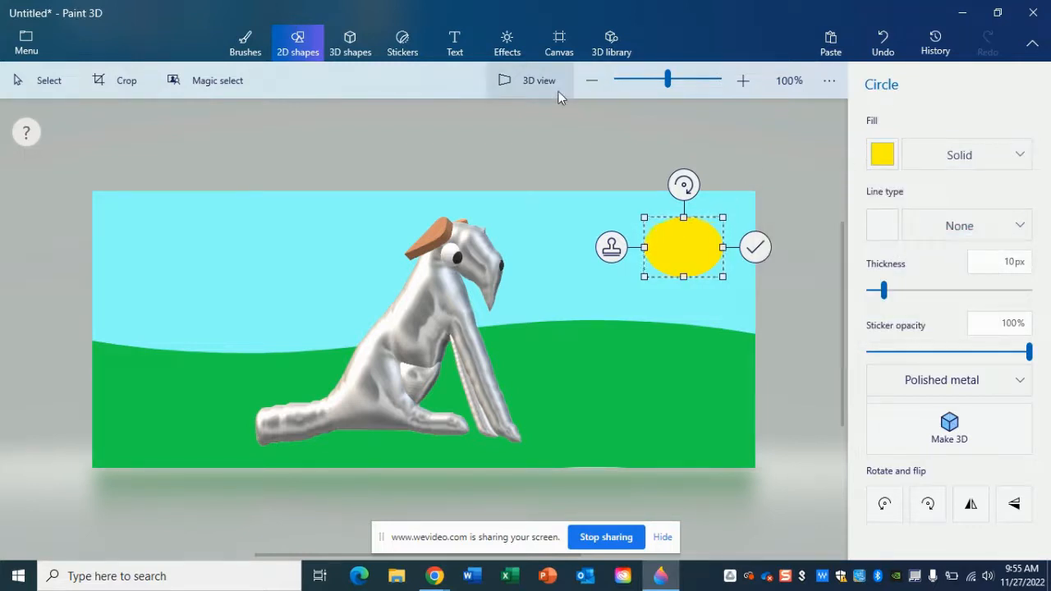
pyautogui.click(385, 135)
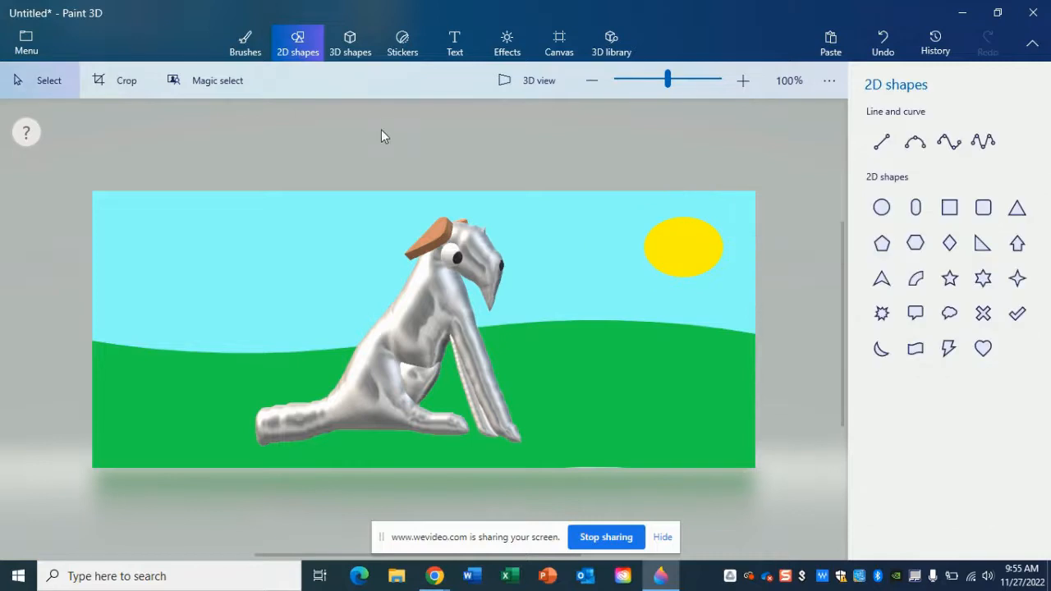
# Step: Paint golden rays around the sun with the Matte oil brush at 50 px thickness
pyautogui.click(246, 45)
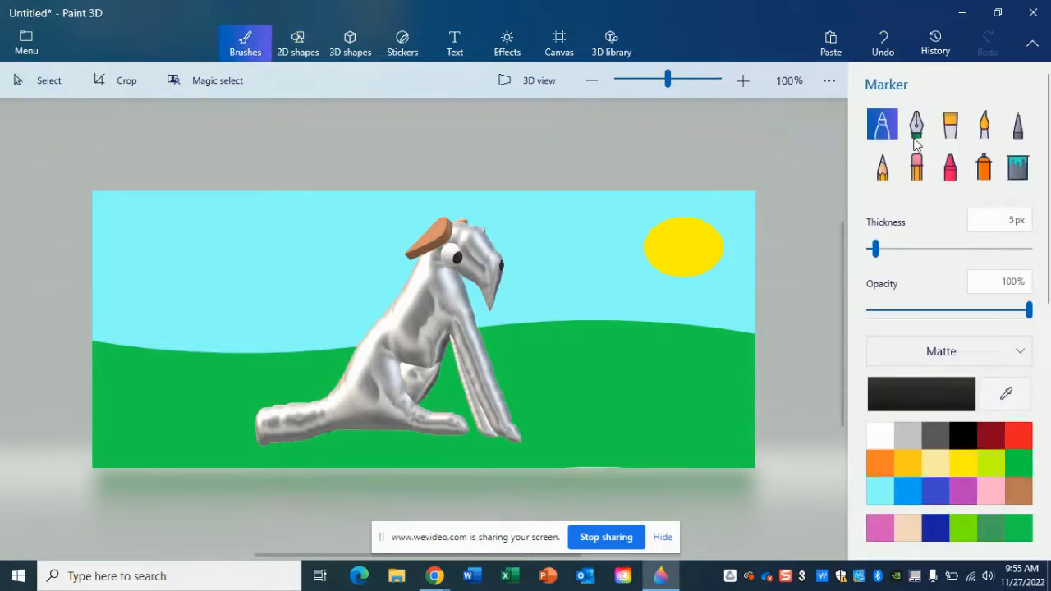
pyautogui.click(955, 131)
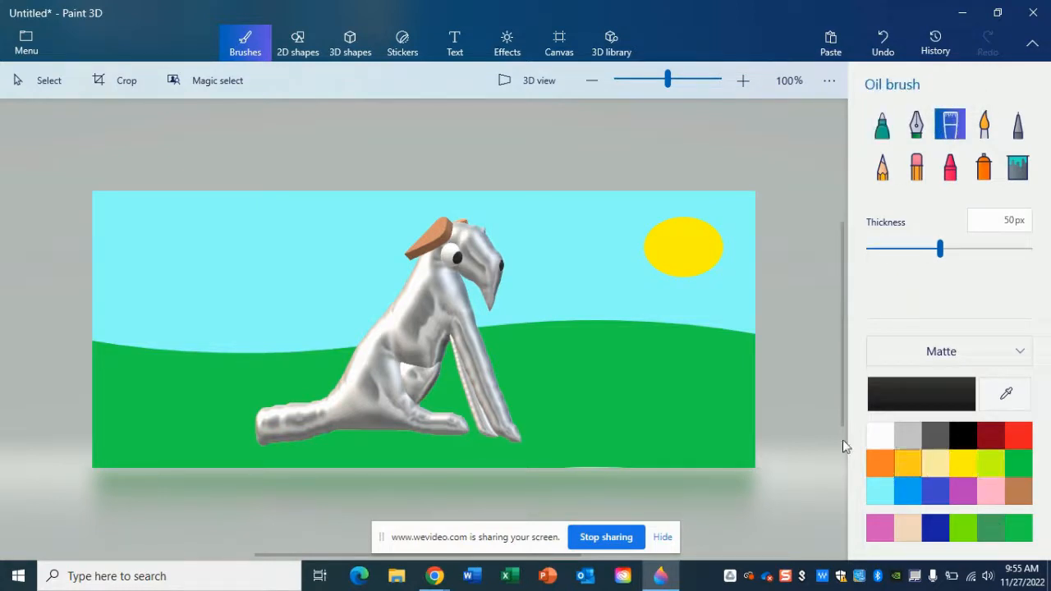
pyautogui.click(908, 463)
pyautogui.moveTo(646, 282)
pyautogui.mouseDown()
pyautogui.moveTo(704, 288)
pyautogui.moveTo(729, 253)
pyautogui.moveTo(690, 207)
pyautogui.moveTo(664, 211)
pyautogui.moveTo(626, 251)
pyautogui.moveTo(632, 276)
pyautogui.moveTo(593, 225)
pyautogui.moveTo(651, 205)
pyautogui.mouseUp()
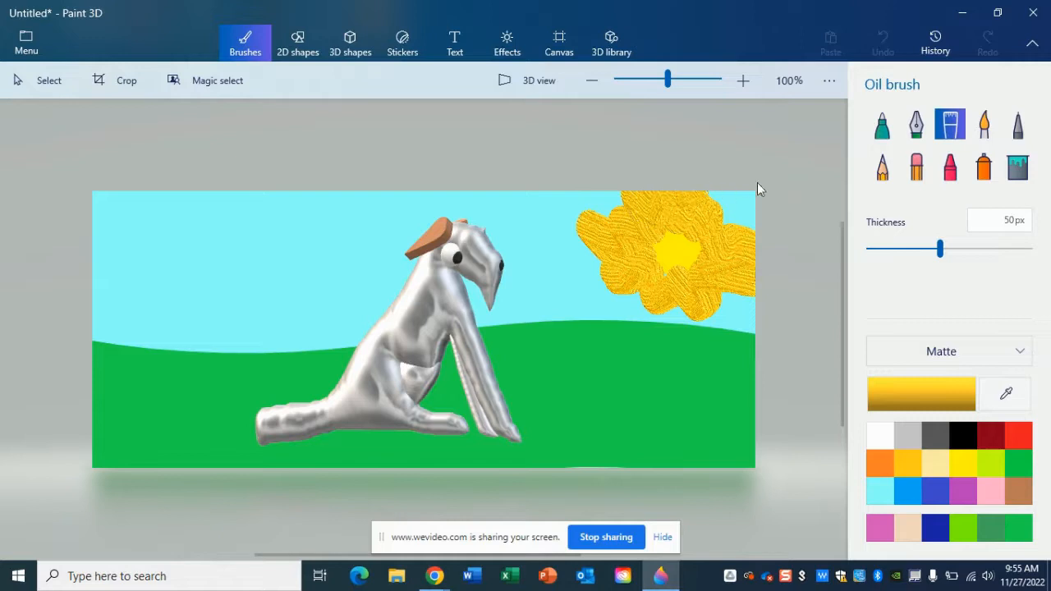
pyautogui.moveTo(713, 213)
pyautogui.mouseDown()
pyautogui.moveTo(698, 211)
pyautogui.moveTo(678, 287)
pyautogui.moveTo(662, 273)
pyautogui.mouseUp()
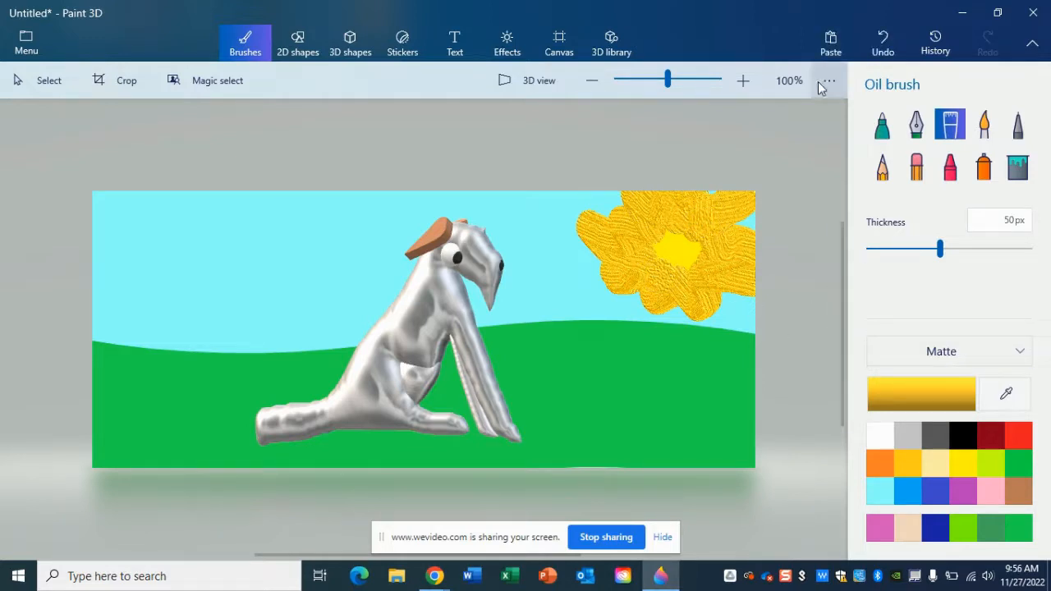
pyautogui.click(611, 208)
# Step: Try making the rectangular area around the sun into a 3D object and rotating it, and undo the attempt
pyautogui.click(10, 81)
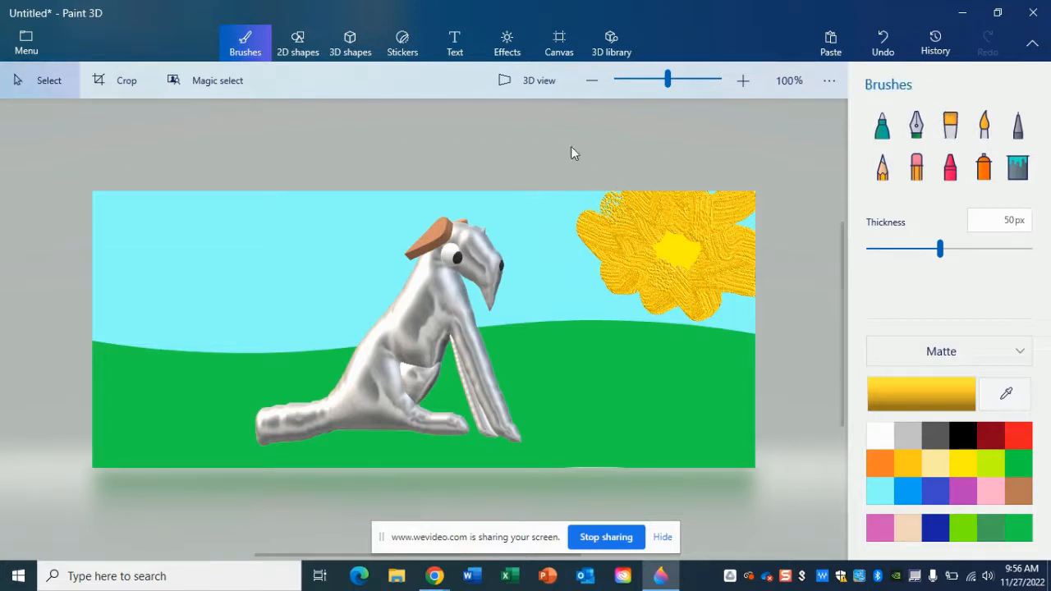
pyautogui.moveTo(551, 161); pyautogui.dragTo(835, 348)
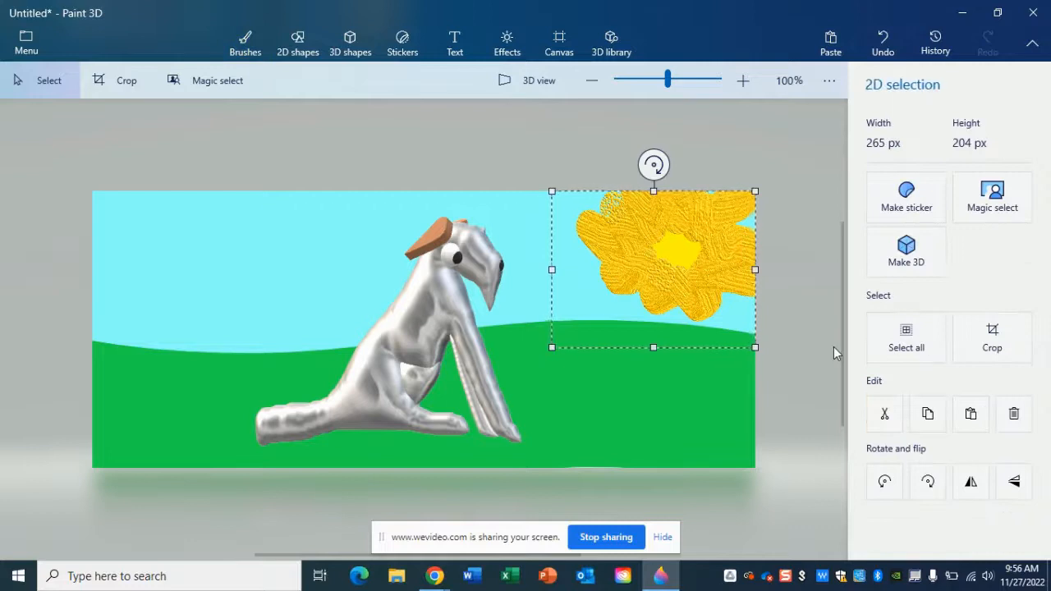
pyautogui.click(901, 263)
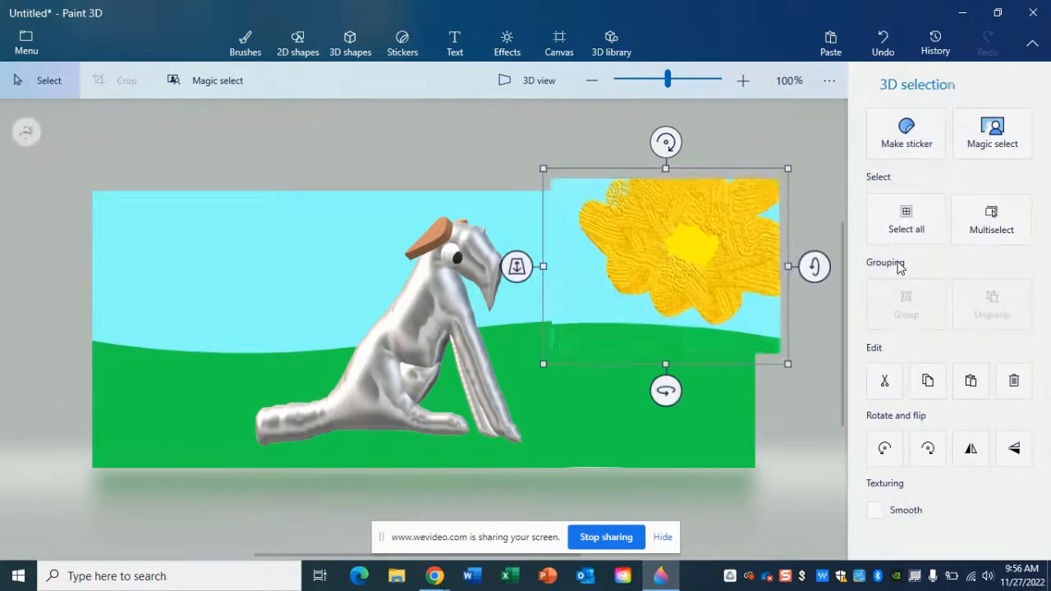
pyautogui.moveTo(667, 390); pyautogui.dragTo(638, 374)
pyautogui.hotkey('ctrl', 'z')
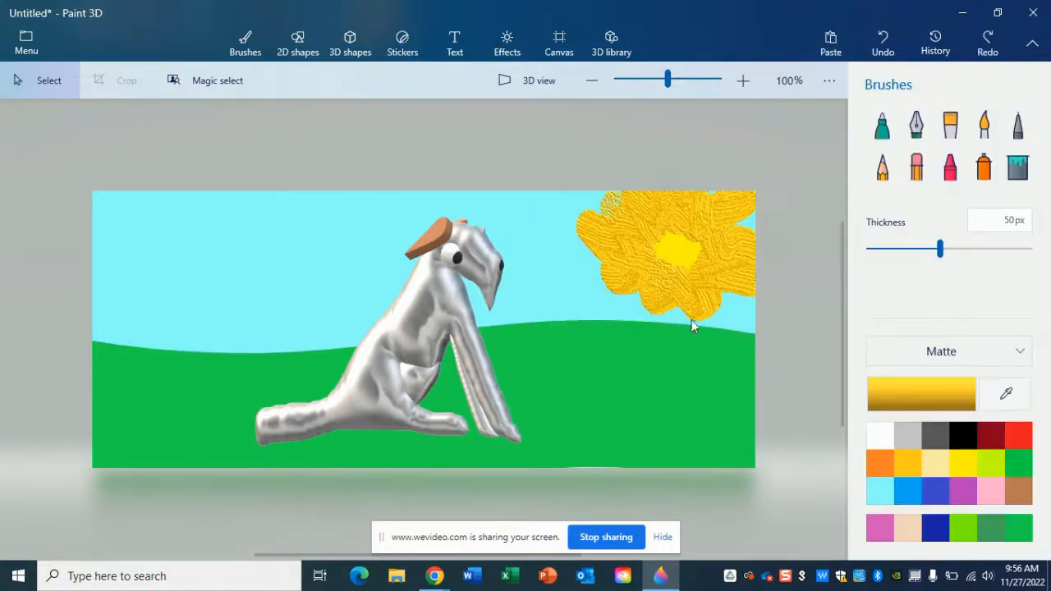
# Step: Cut out the golden sun with Magic select, focusing the selection box on it and keeping Autofill background on
pyautogui.click(211, 86)
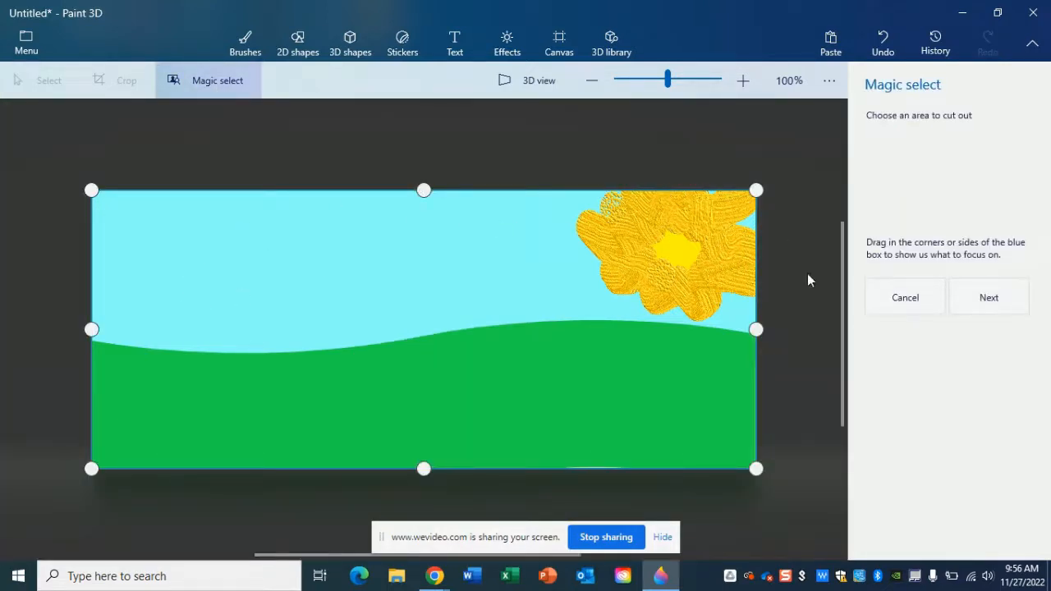
pyautogui.moveTo(92, 469); pyautogui.dragTo(577, 327)
pyautogui.click(973, 311)
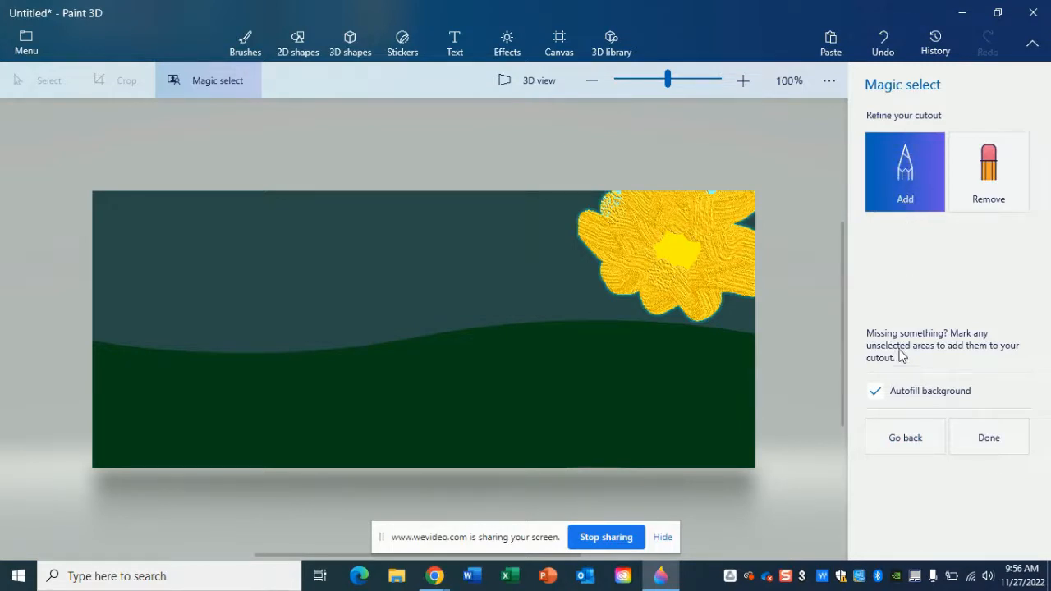
pyautogui.click(985, 440)
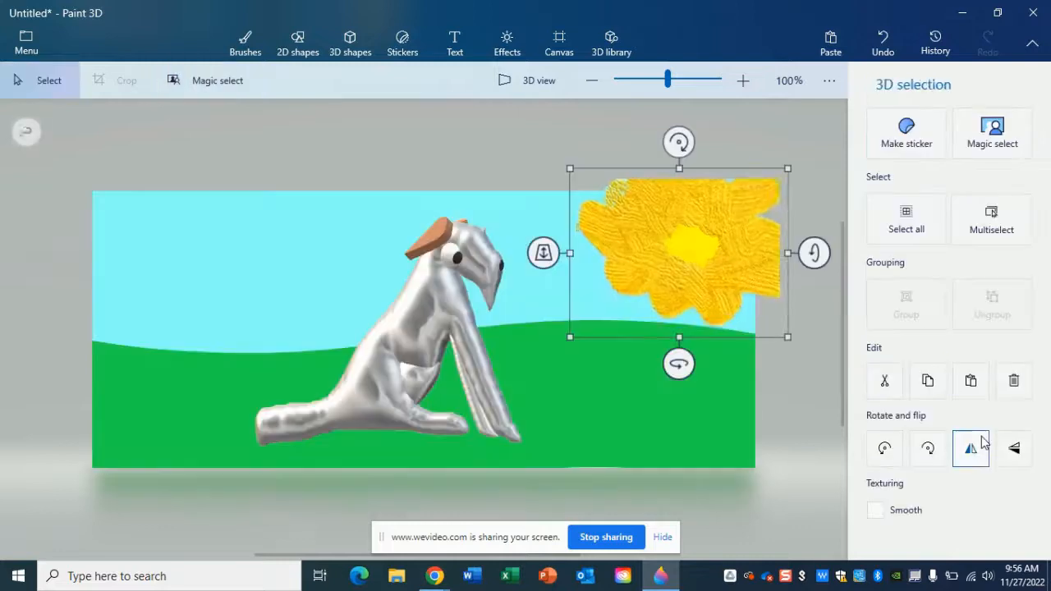
# Step: Make the cut-out sun a sticker, stamp it in the sky, and place a second copy on the green ground below
pyautogui.moveTo(662, 276)
pyautogui.mouseDown()
pyautogui.moveTo(678, 265)
pyautogui.moveTo(659, 408)
pyautogui.moveTo(469, 301)
pyautogui.moveTo(234, 301)
pyautogui.moveTo(197, 258)
pyautogui.moveTo(175, 265)
pyautogui.moveTo(552, 232)
pyautogui.moveTo(694, 276)
pyautogui.moveTo(589, 342)
pyautogui.moveTo(662, 267)
pyautogui.mouseUp()
pyautogui.click(882, 156)
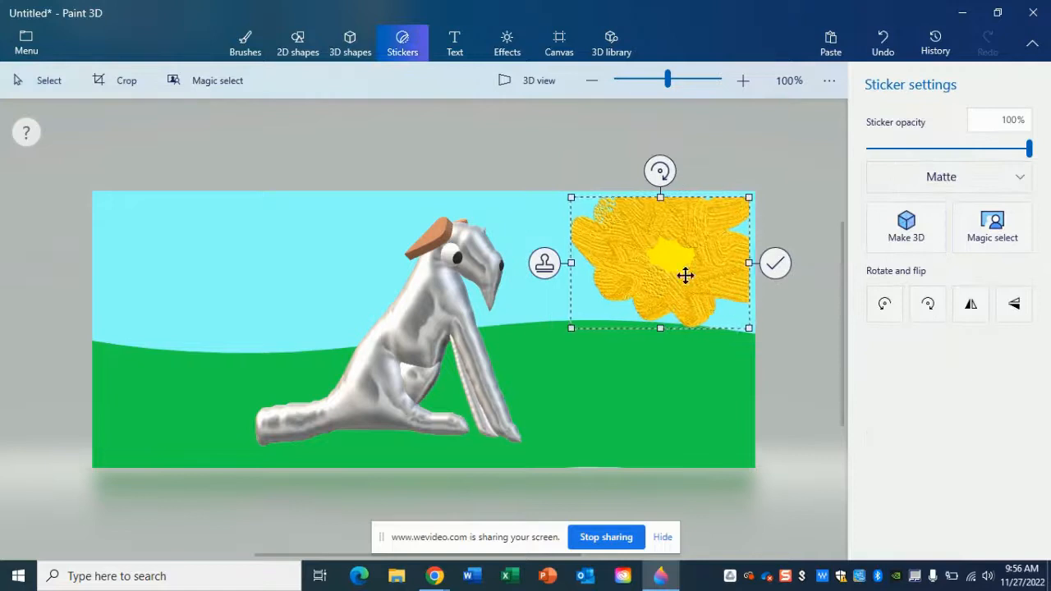
pyautogui.moveTo(660, 171); pyautogui.dragTo(665, 205)
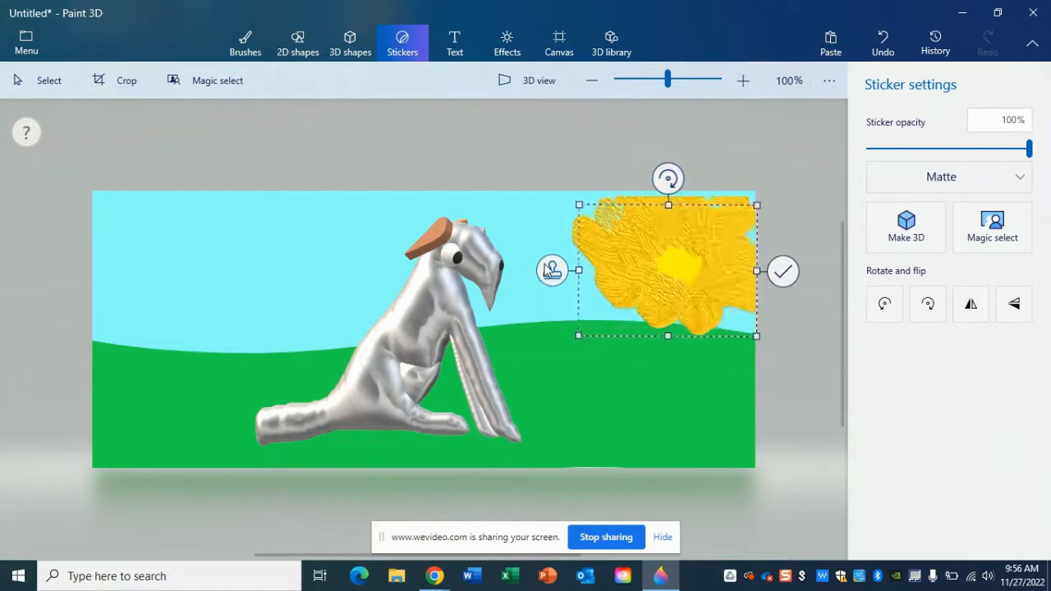
pyautogui.click(548, 270)
pyautogui.moveTo(668, 276); pyautogui.dragTo(662, 417)
pyautogui.click(330, 271)
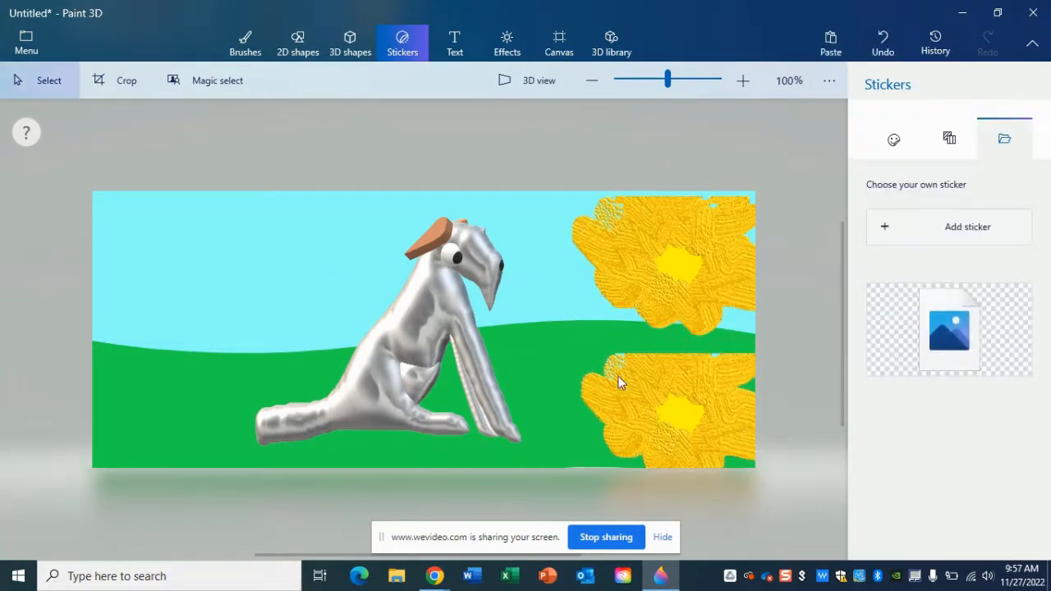
# Step: Try to add a custom sticker from a file named "sun" in the Pictures library and its Camera Roll folder
pyautogui.click(884, 230)
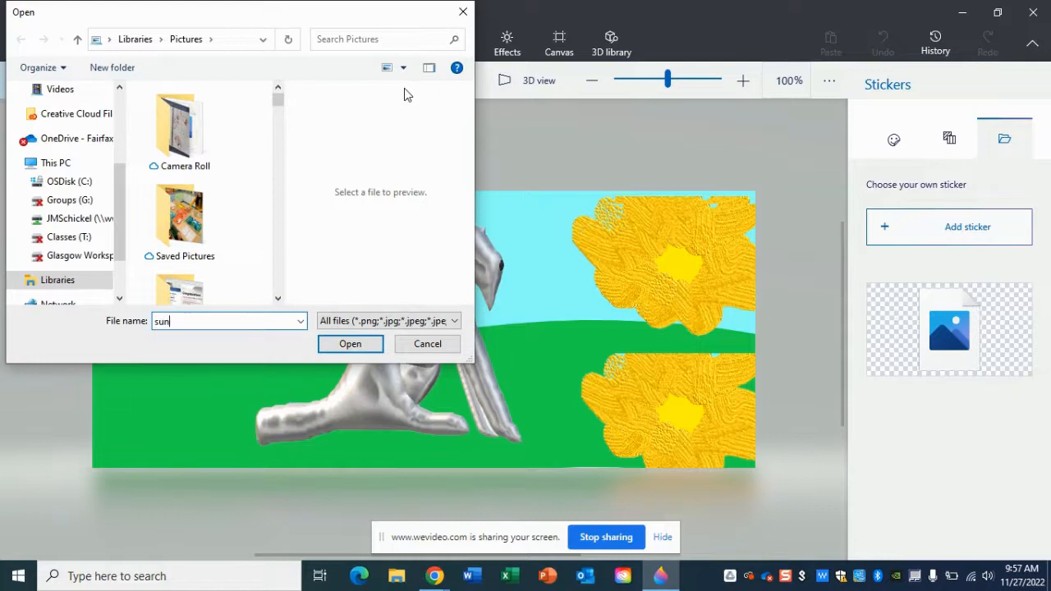
pyautogui.click(324, 345)
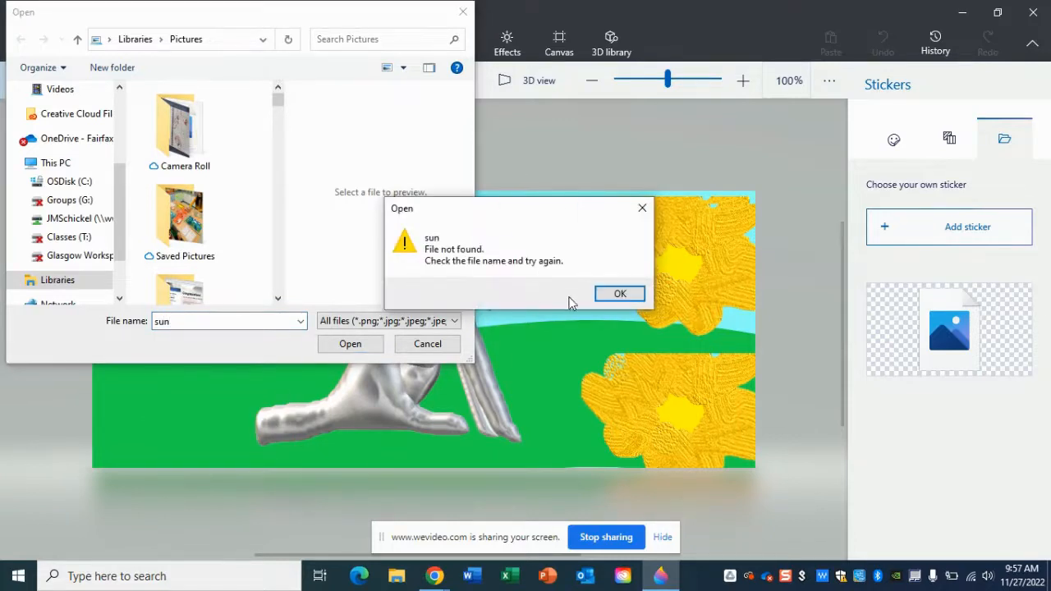
pyautogui.click(620, 294)
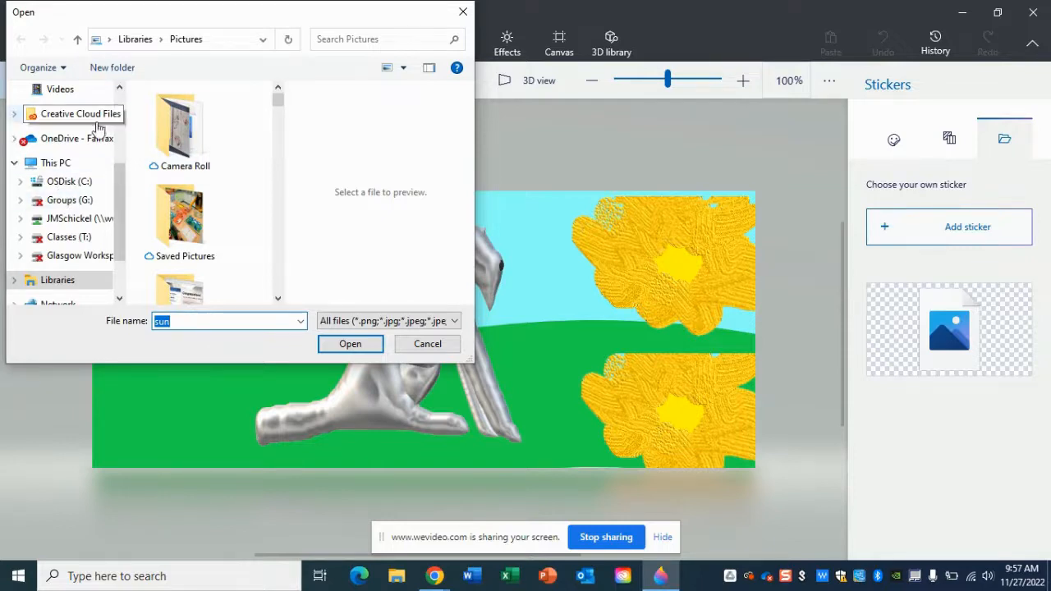
pyautogui.click(196, 146)
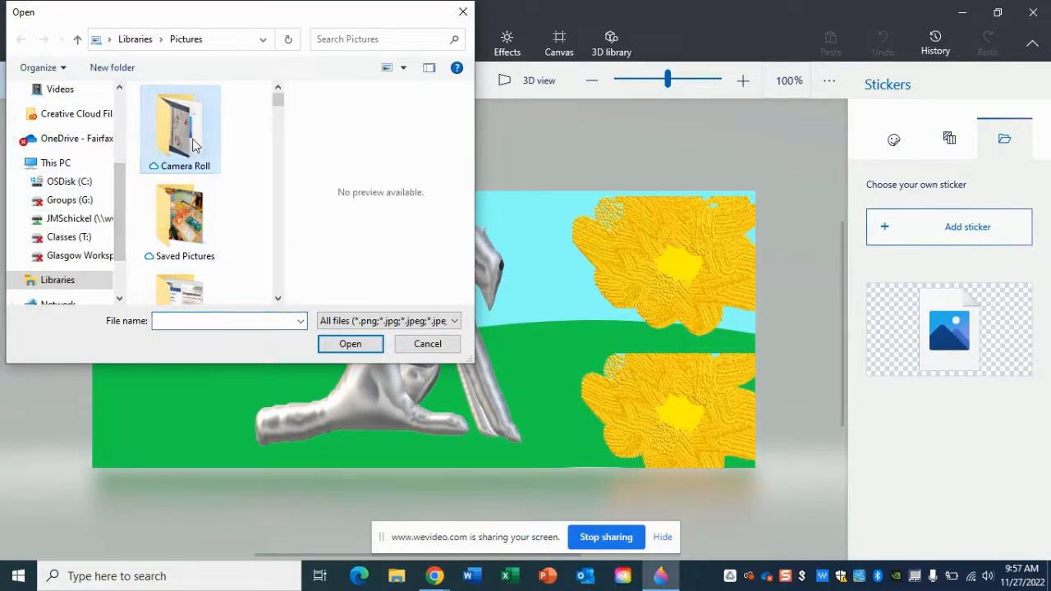
pyautogui.doubleClick(195, 146)
pyautogui.press('s')
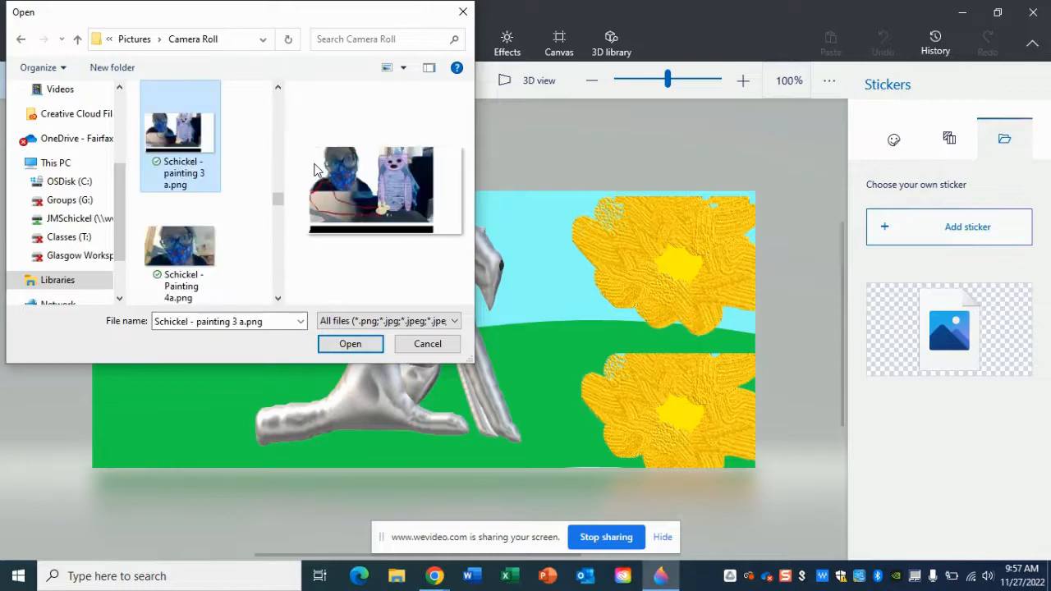
pyautogui.click(198, 323)
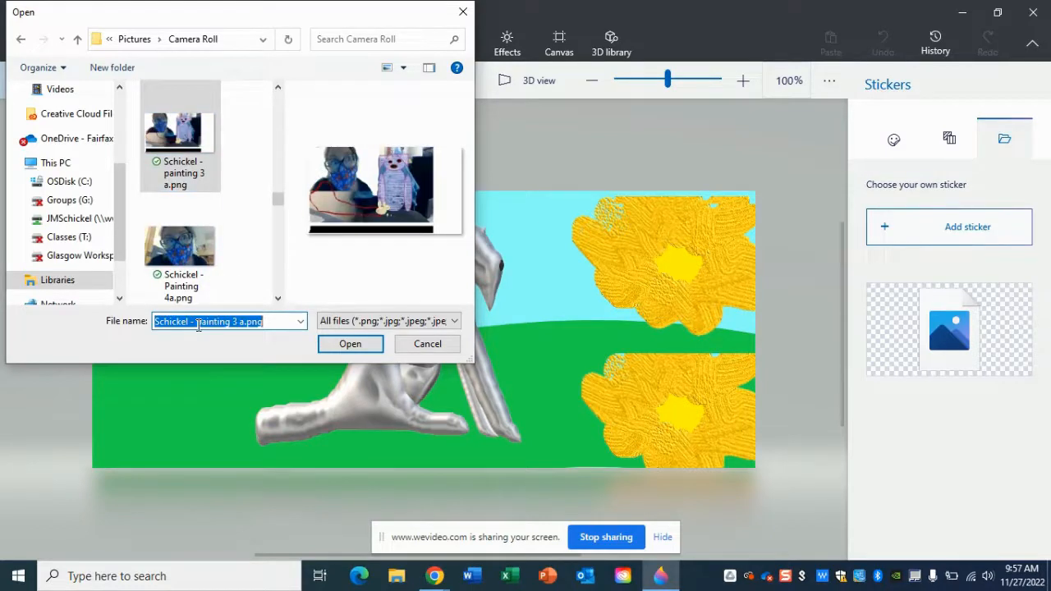
pyautogui.write('sun')
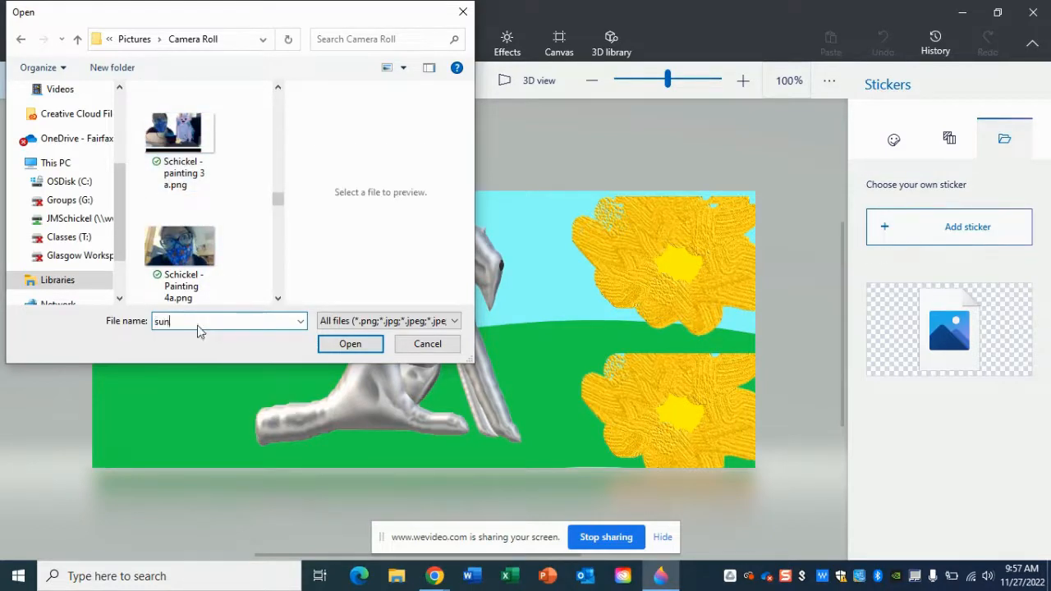
pyautogui.click(350, 342)
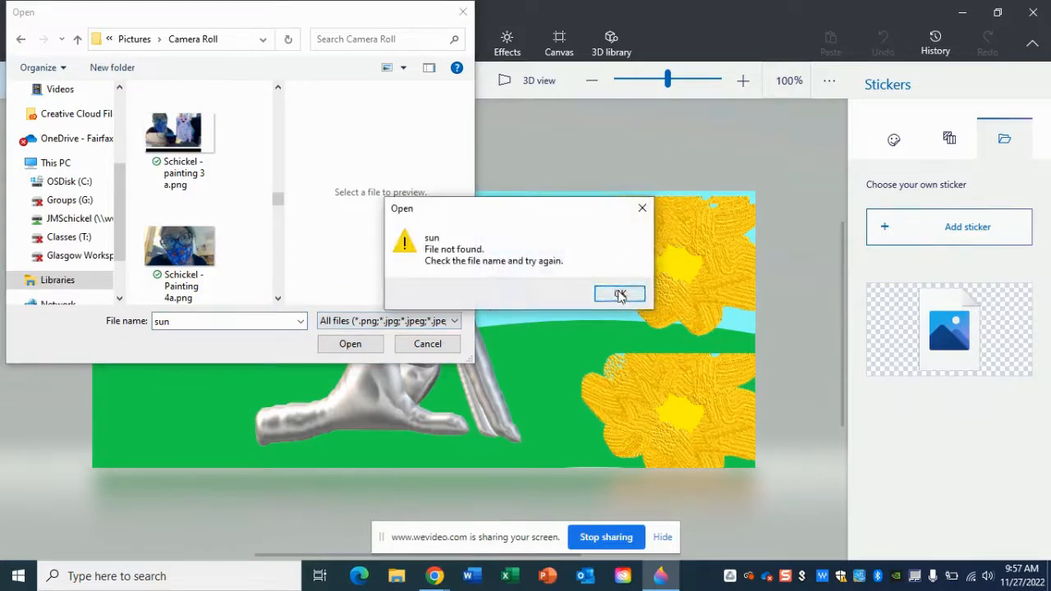
pyautogui.click(620, 295)
# Step: Try the Camera Roll photo YAM selfie.jpg as a custom sticker over the lower sun, and discard it from the scene
pyautogui.scroll(-5, 279, 289)
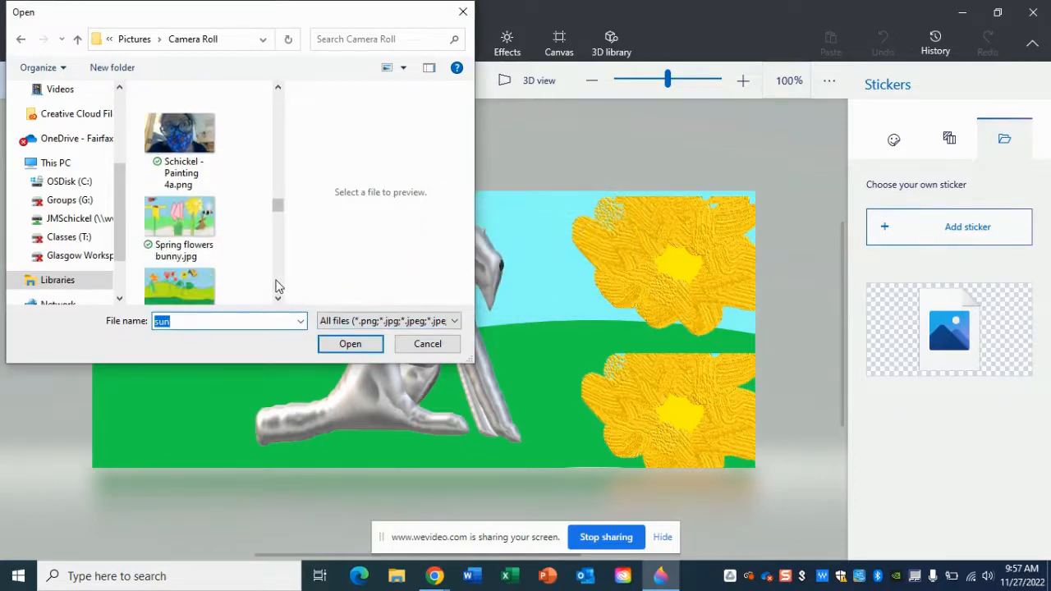
pyautogui.scroll(-10, 277, 286)
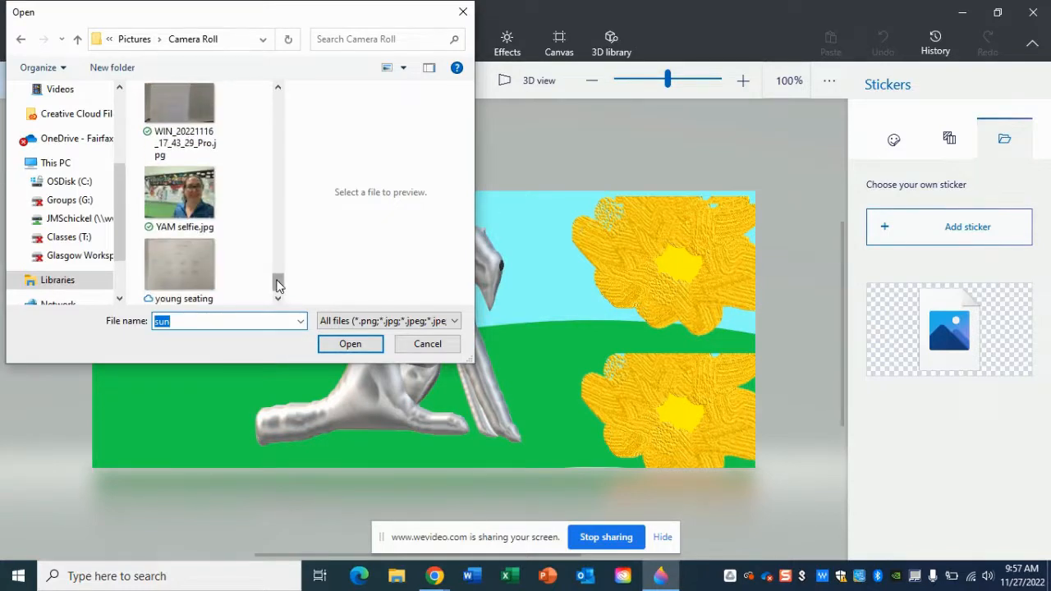
pyautogui.click(179, 196)
pyautogui.click(350, 344)
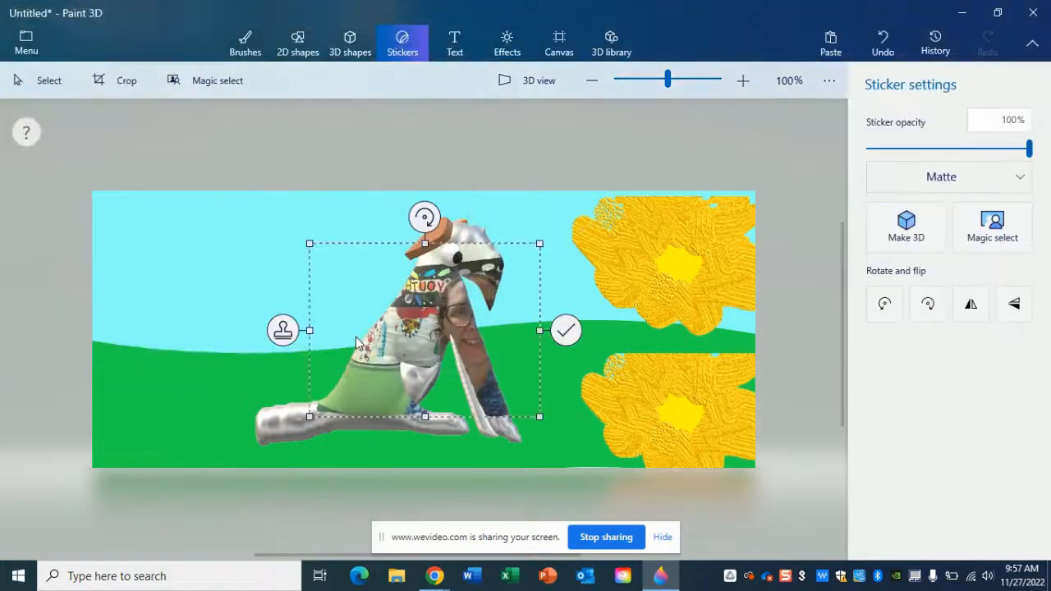
pyautogui.moveTo(451, 336); pyautogui.dragTo(412, 338)
pyautogui.moveTo(417, 330); pyautogui.dragTo(672, 439)
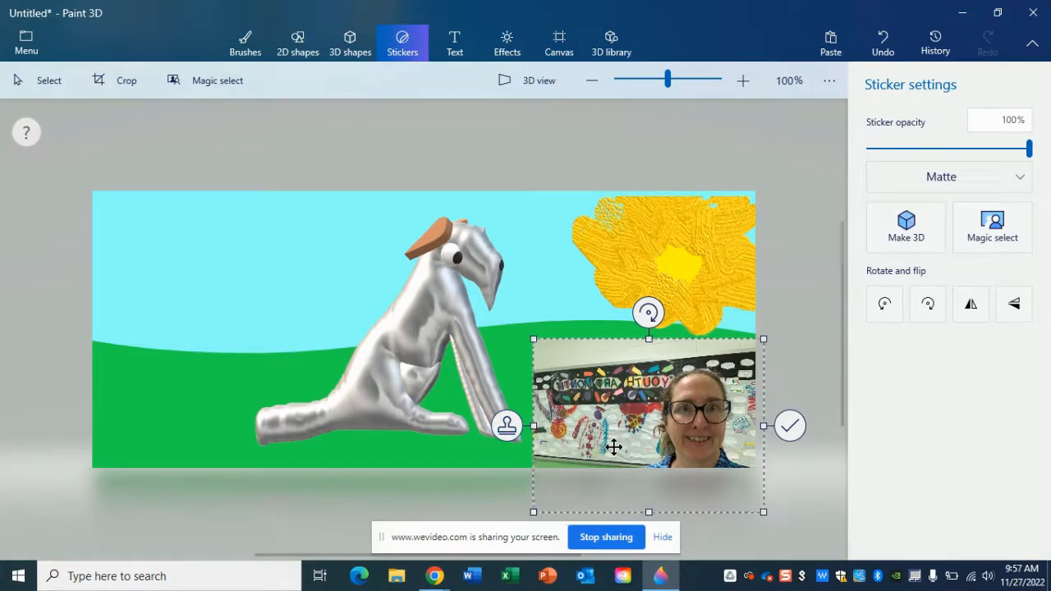
pyautogui.press('Return')
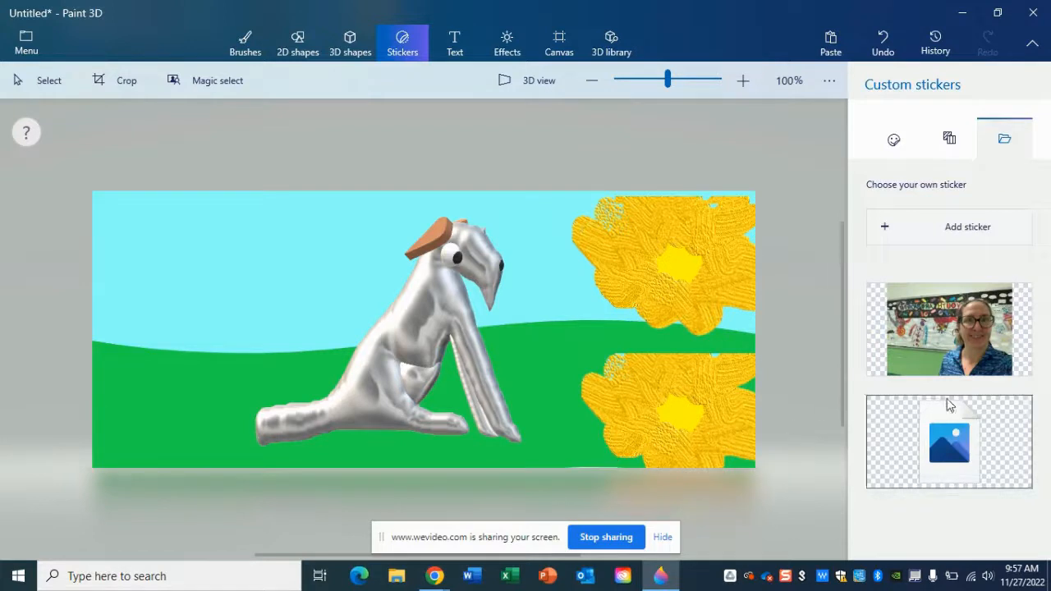
# Step: Try the smiling star sticker over the sun in the sky, and delete it
pyautogui.click(894, 140)
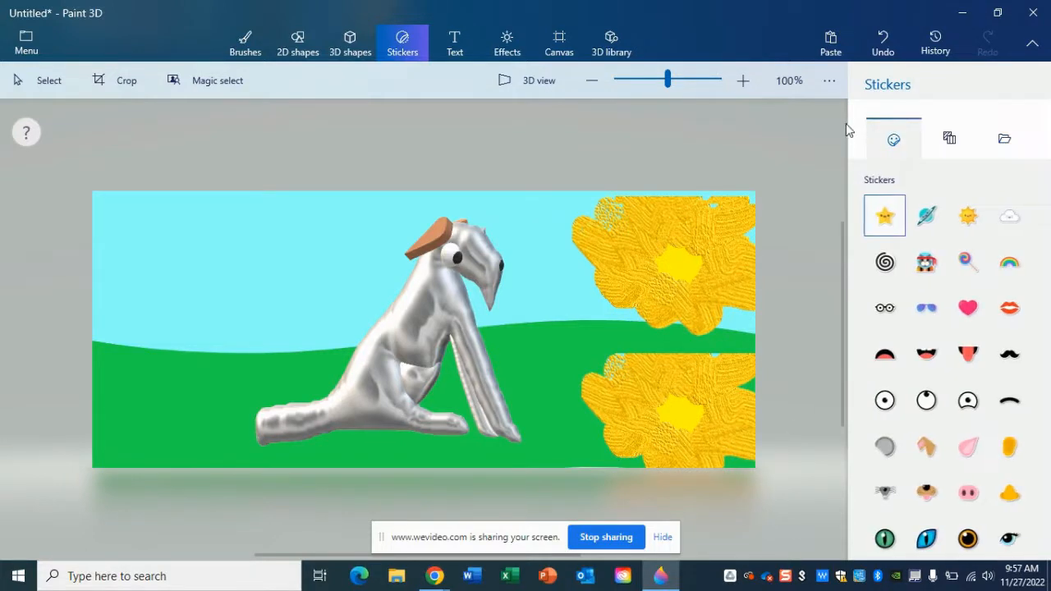
pyautogui.click(802, 147)
pyautogui.moveTo(784, 142); pyautogui.dragTo(654, 298)
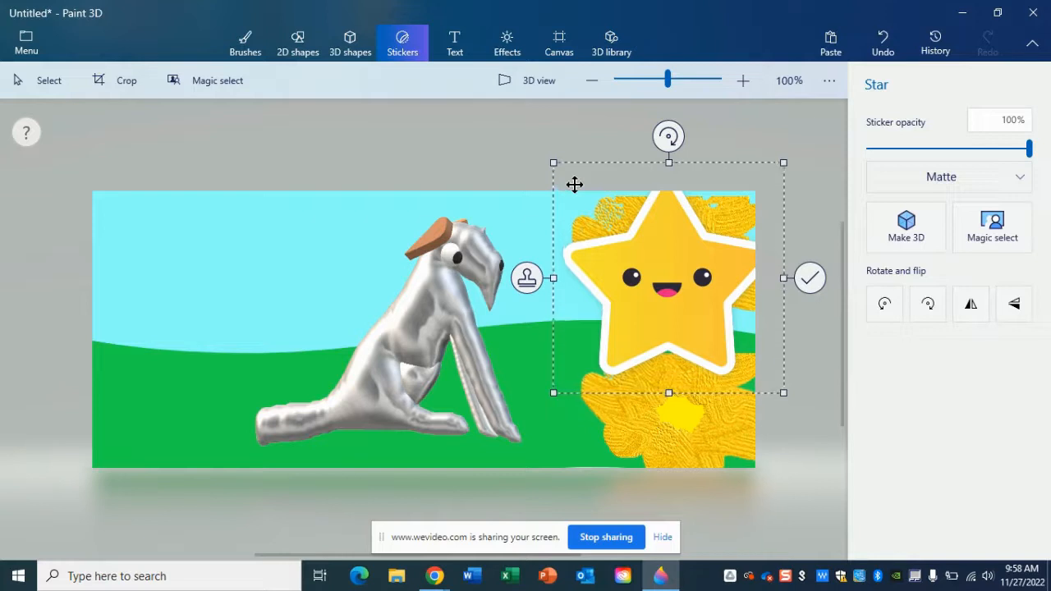
pyautogui.press('Delete')
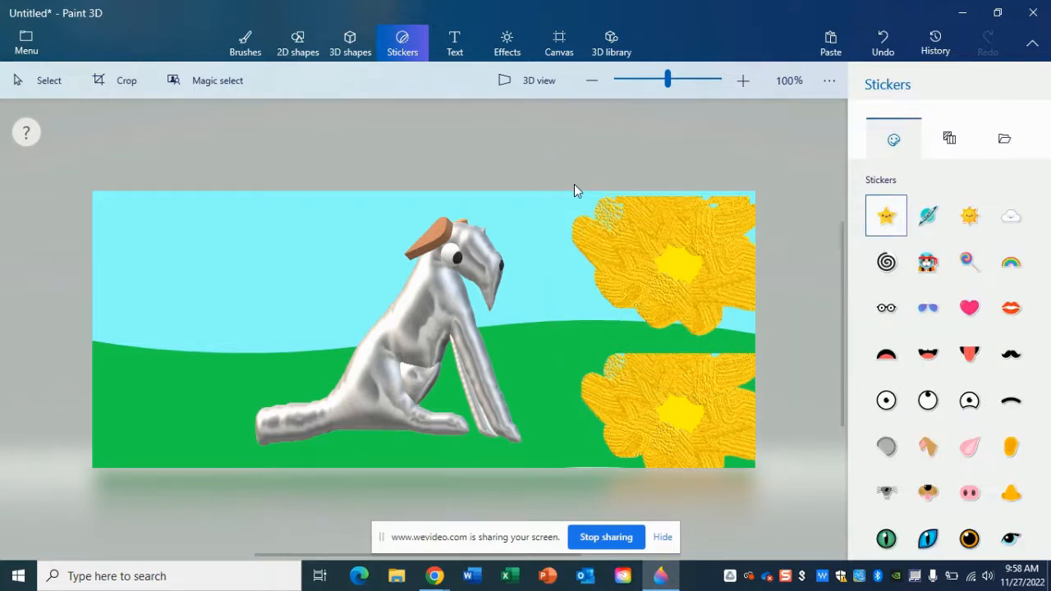
pyautogui.click(339, 53)
pyautogui.click(308, 49)
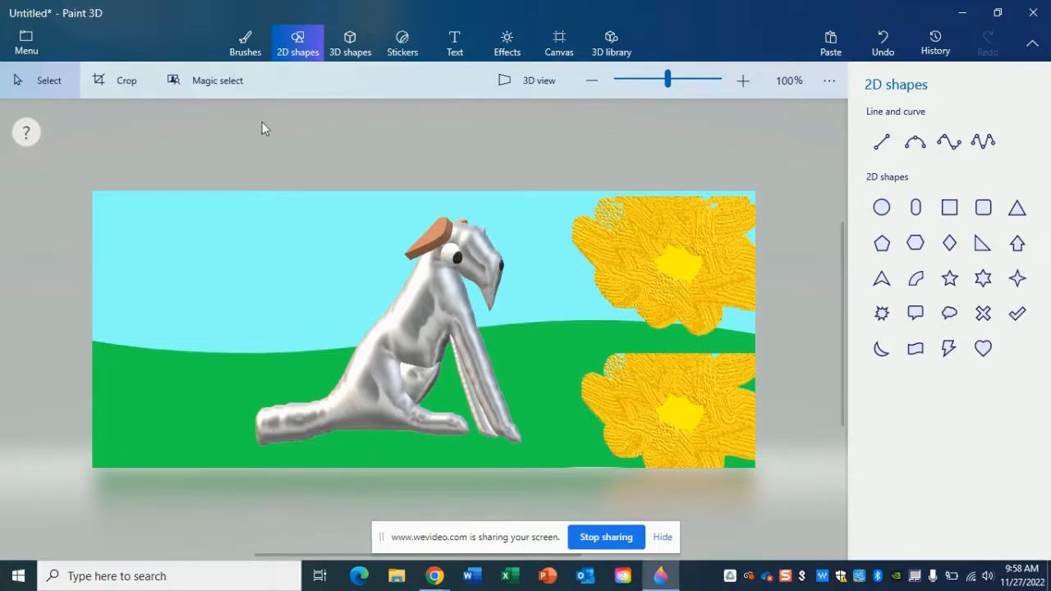
# Step: Prepare a PNG image copy of the scene with 3D view on, an adjusted camera angle and custom framing
pyautogui.click(25, 45)
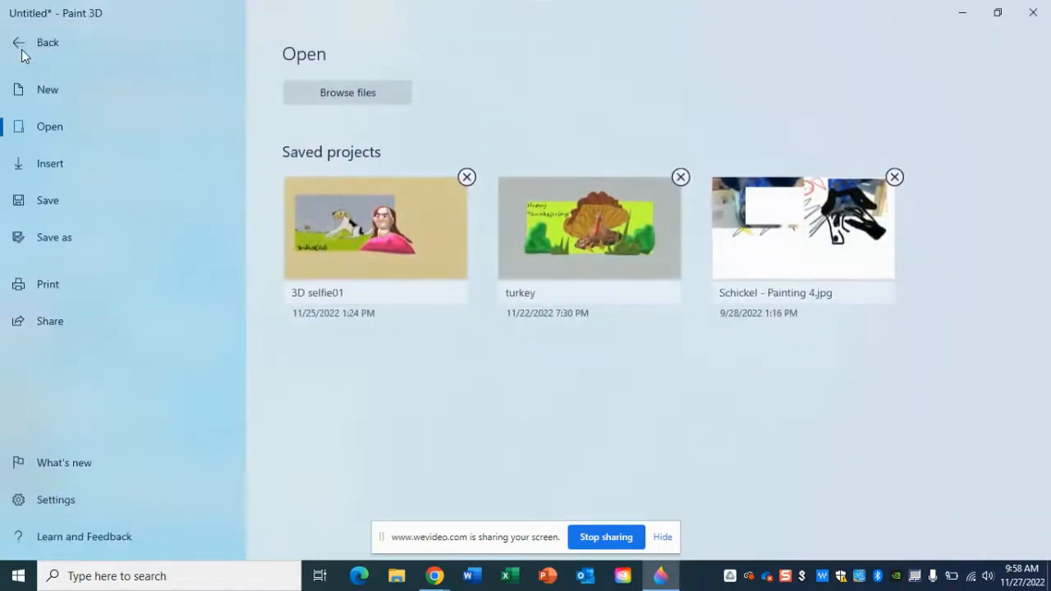
pyautogui.click(48, 238)
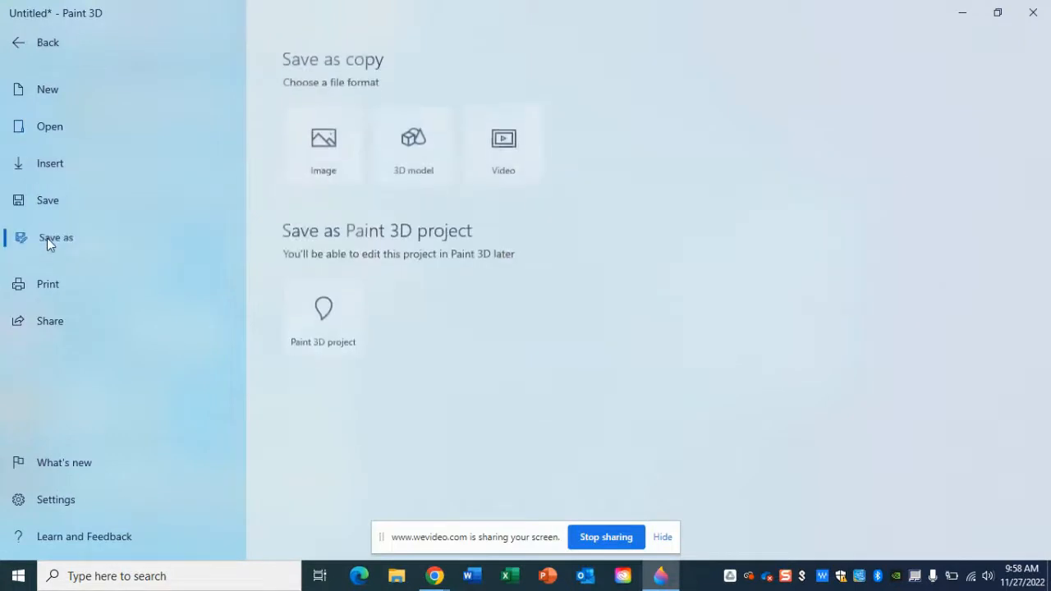
pyautogui.click(323, 166)
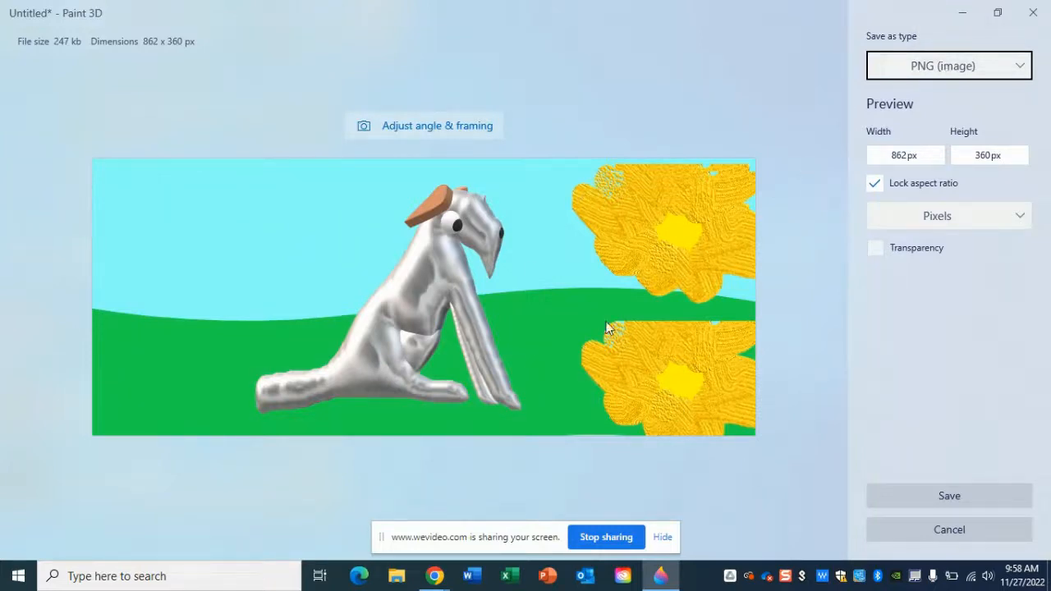
pyautogui.click(394, 123)
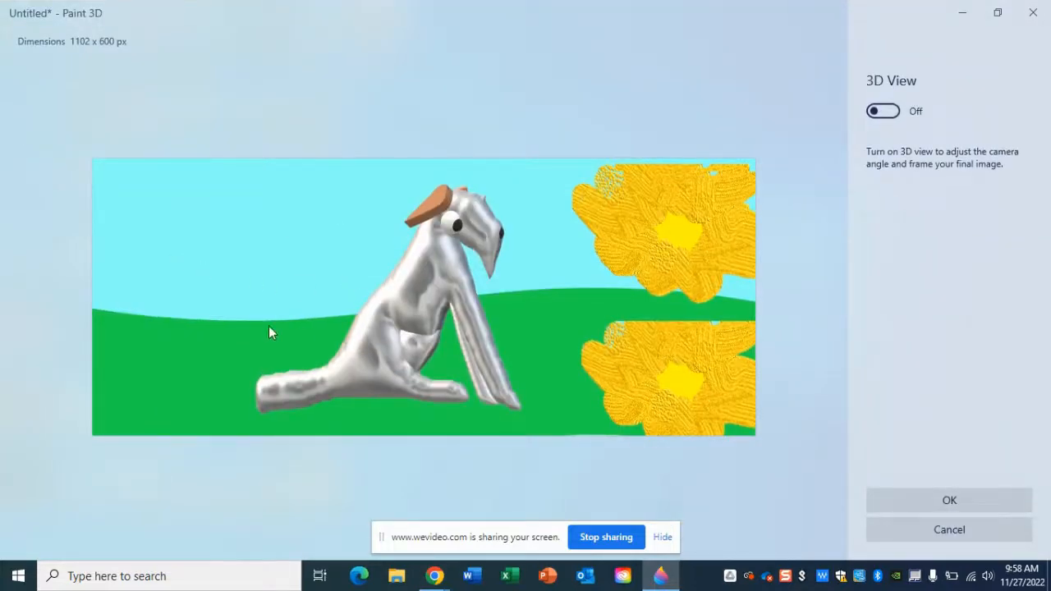
pyautogui.click(881, 115)
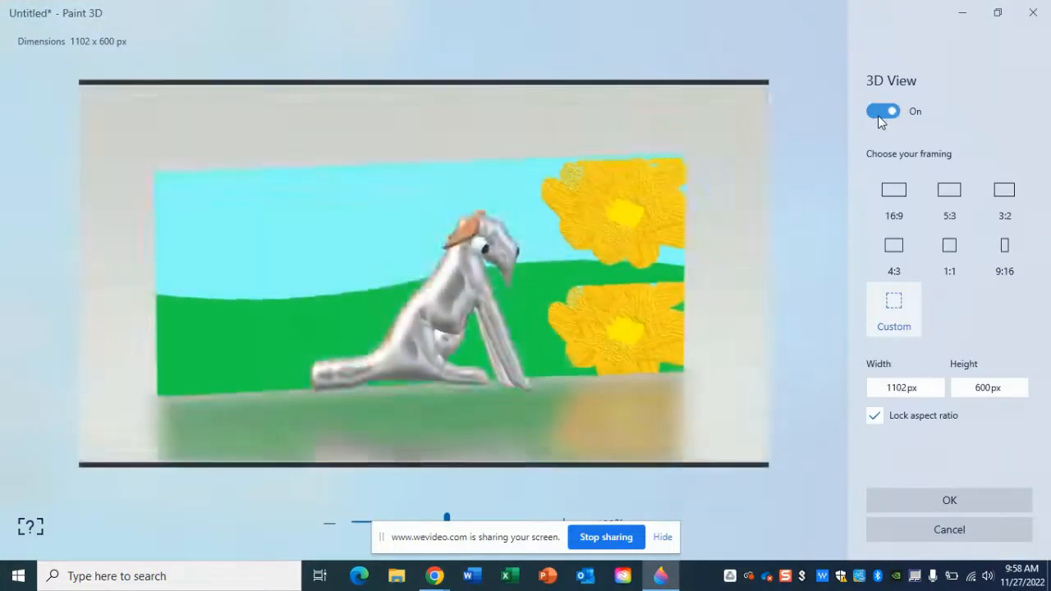
pyautogui.moveTo(712, 219); pyautogui.dragTo(723, 279)
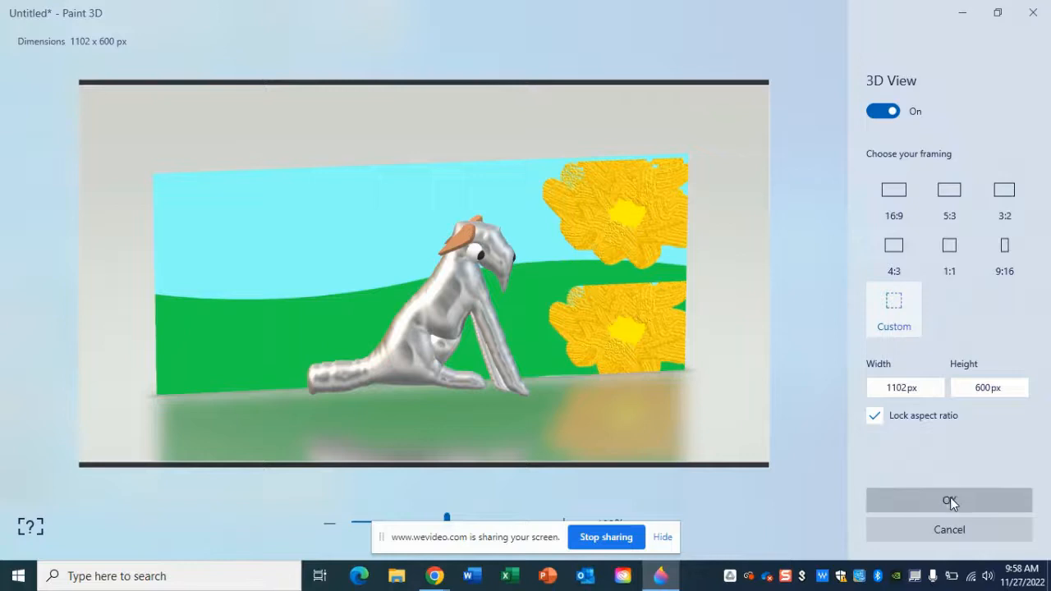
pyautogui.click(950, 498)
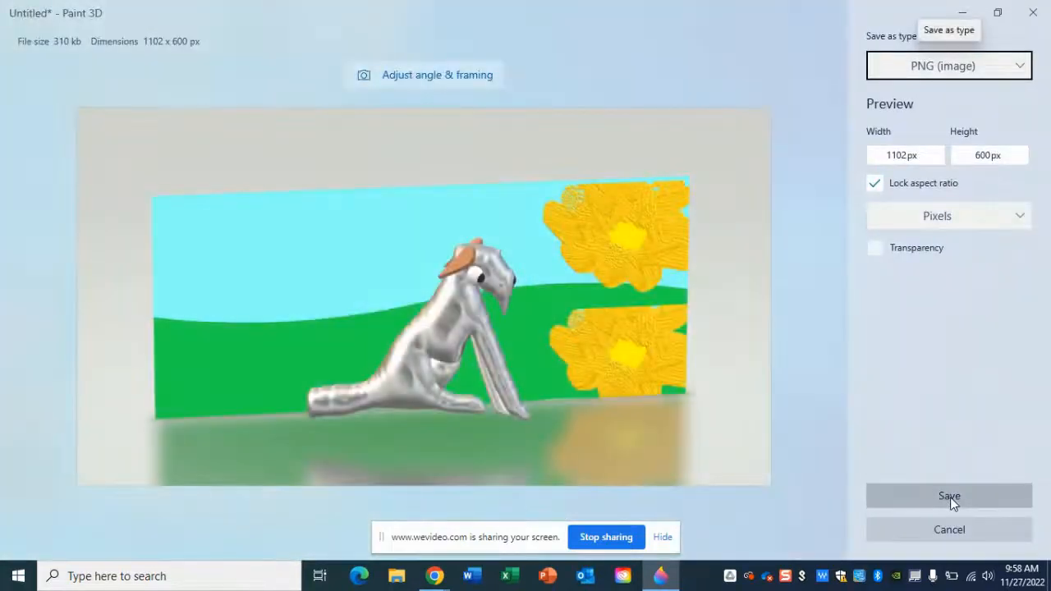
# Step: Save the PNG image in the Pictures folder under a file name beginning with "3D do"
pyautogui.click(951, 498)
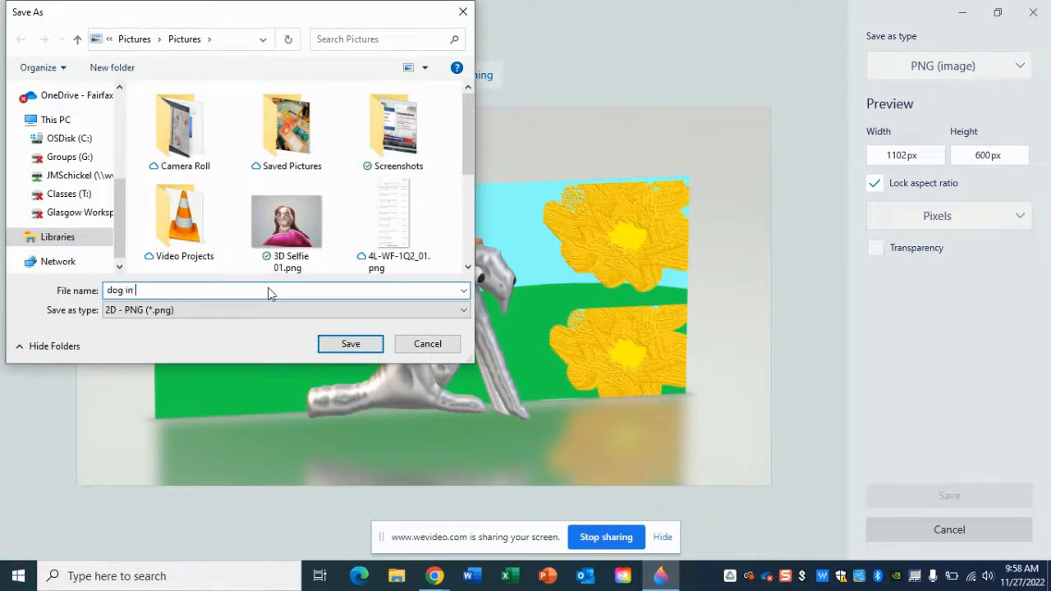
pyautogui.press('BackSpace')
pyautogui.press('BackSpace')
pyautogui.press('BackSpace')
pyautogui.press('BackSpace')
pyautogui.press('BackSpace')
pyautogui.write('3D do')
pyautogui.press('Return')
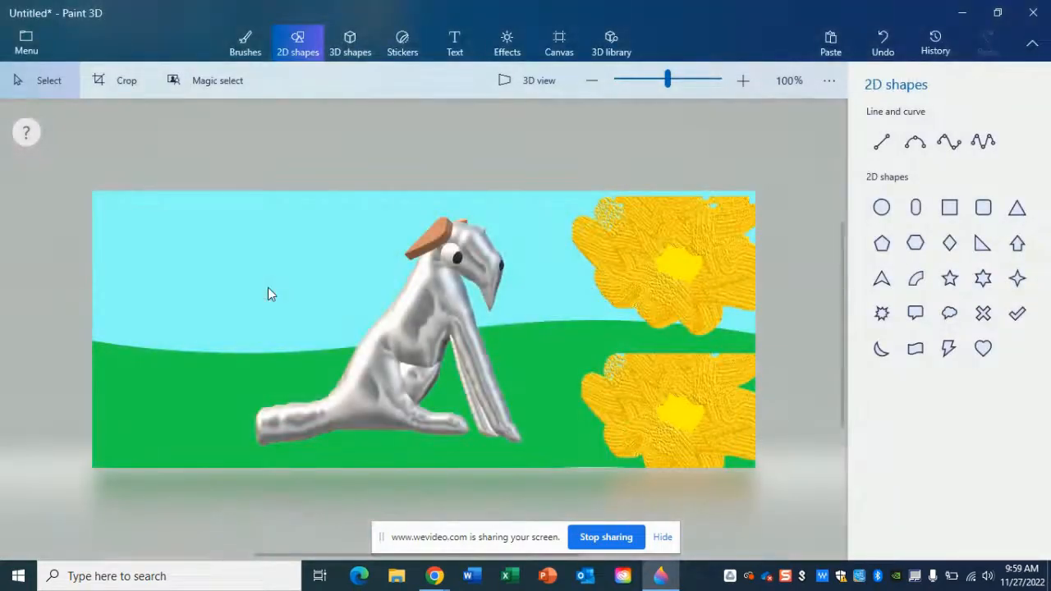
# Step: Save a copy of the scene as a GLB 3D model named "3d dog in grass" on the Desktop
pyautogui.click(27, 47)
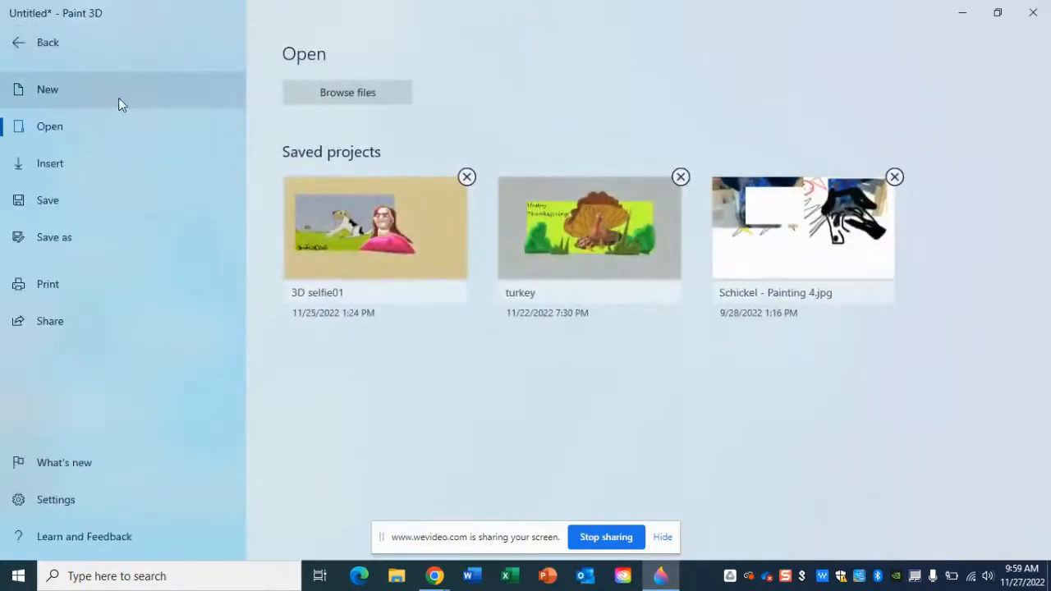
pyautogui.click(52, 237)
pyautogui.click(423, 167)
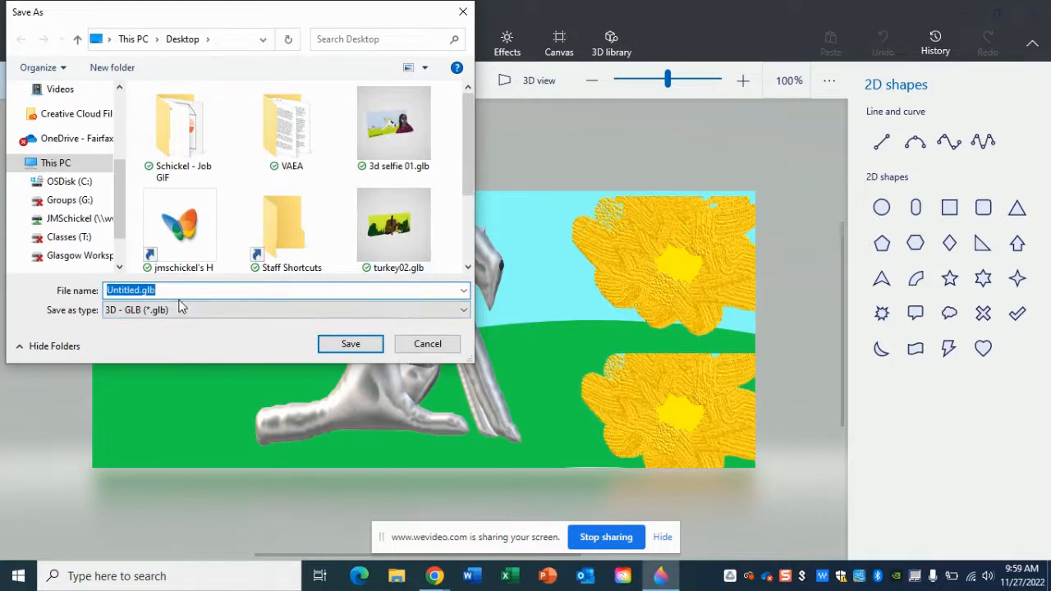
pyautogui.write('3')
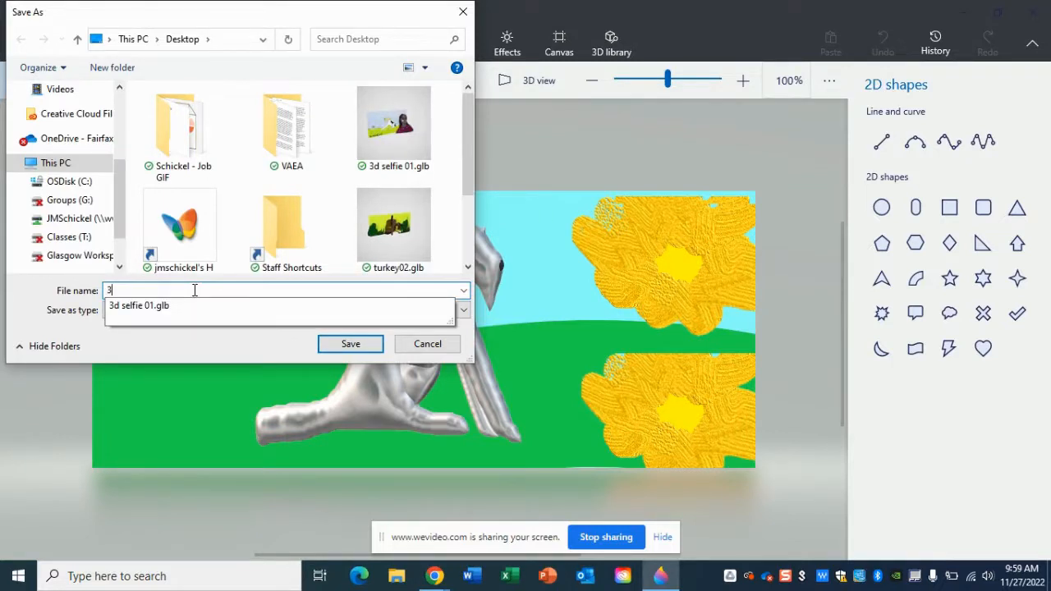
pyautogui.write('d dog in grass')
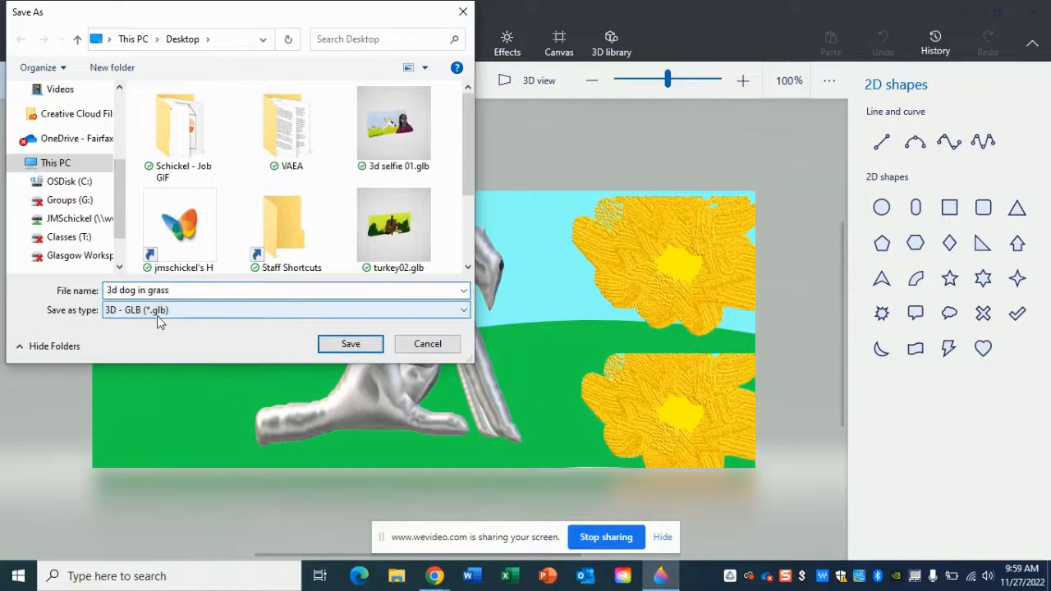
pyautogui.click(346, 350)
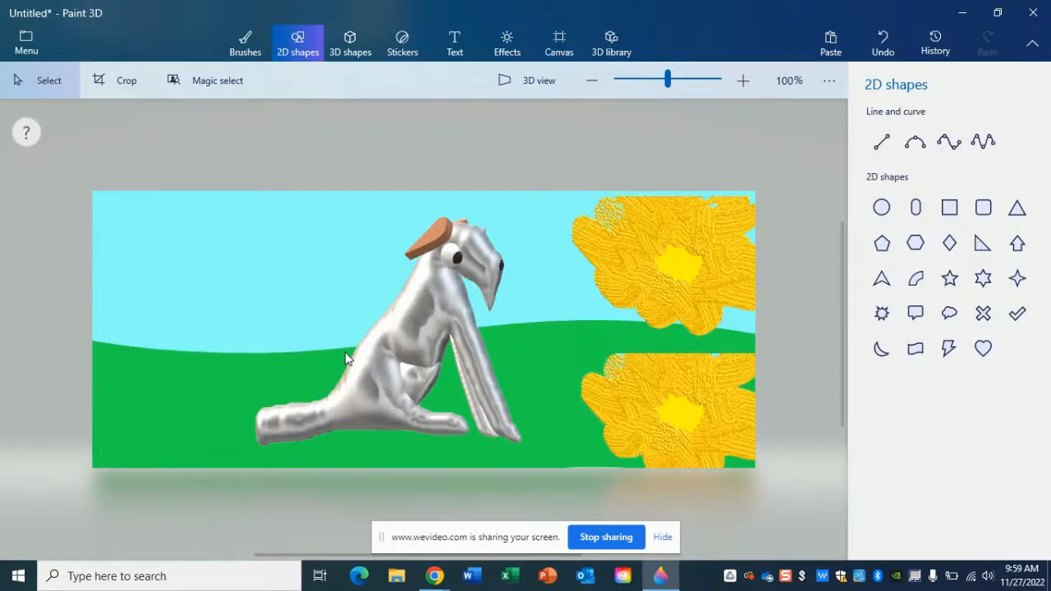
# Step: Save a GIF image copy of the scene as "3d dog in grass" in the Pictures library
pyautogui.click(25, 41)
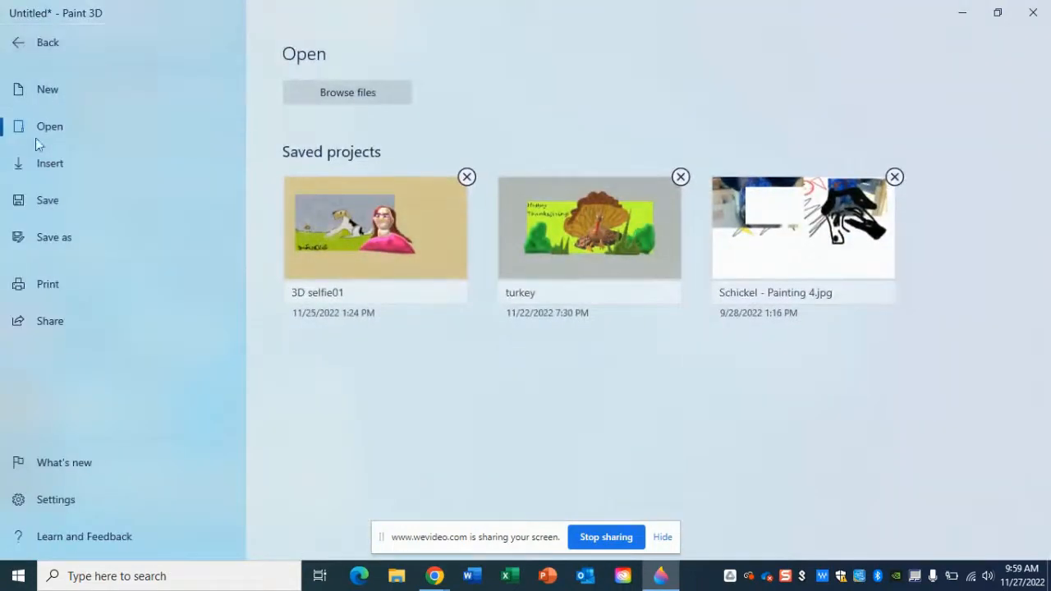
pyautogui.click(48, 238)
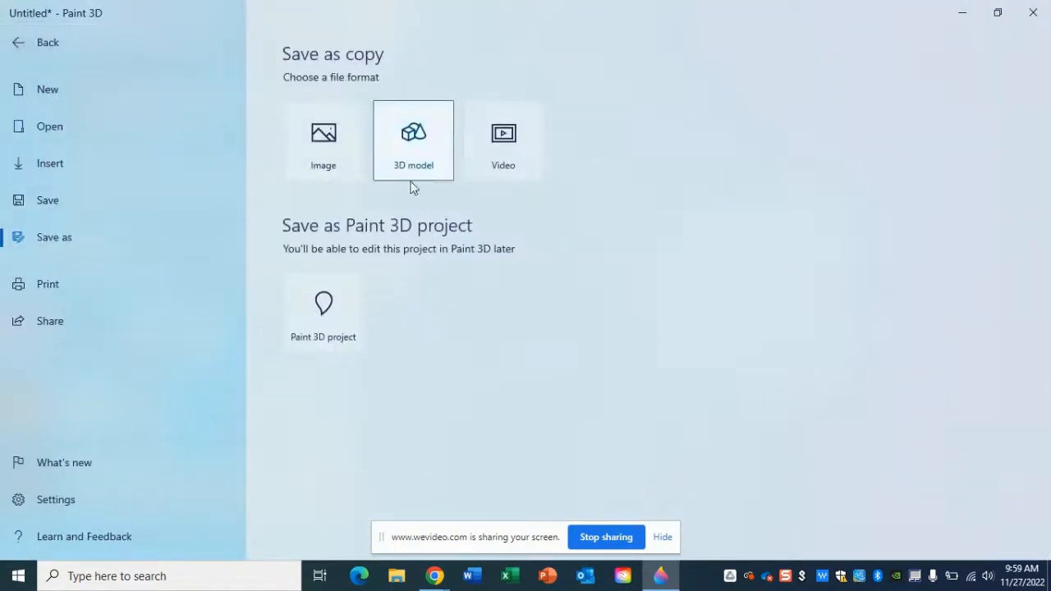
pyautogui.click(323, 174)
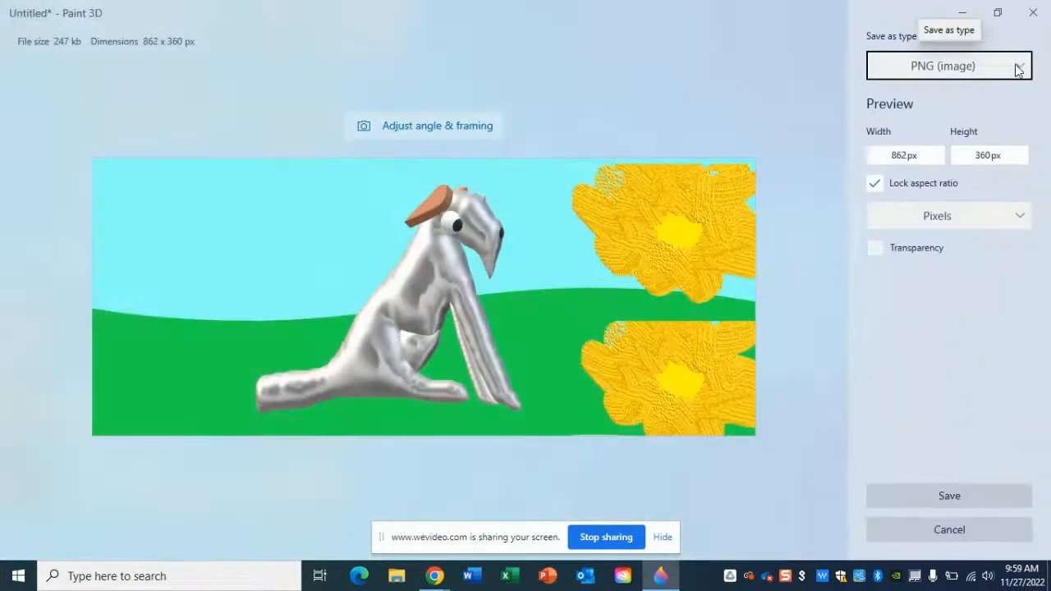
pyautogui.click(1015, 67)
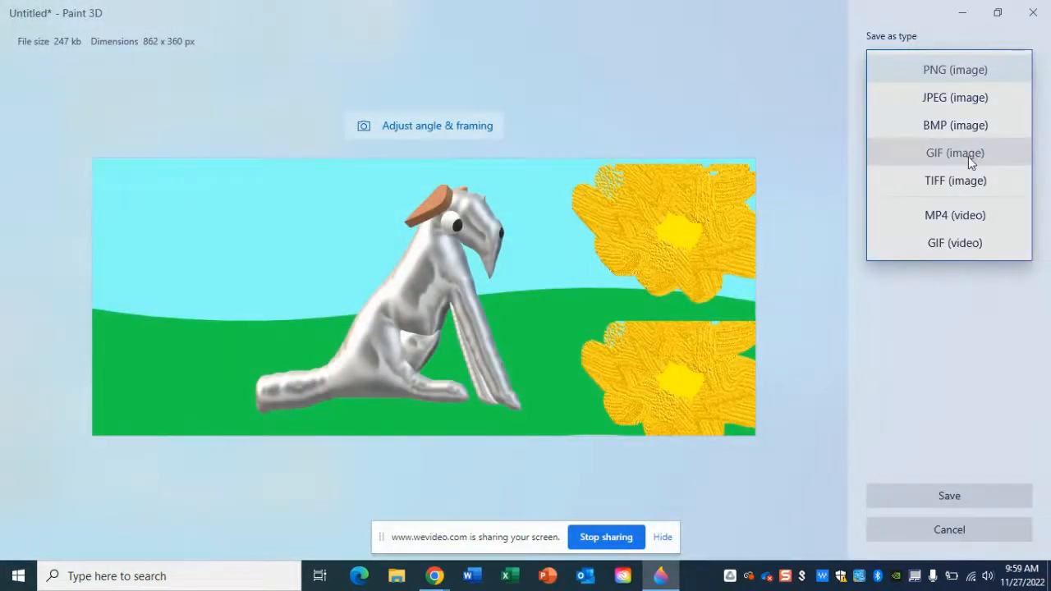
pyautogui.click(967, 156)
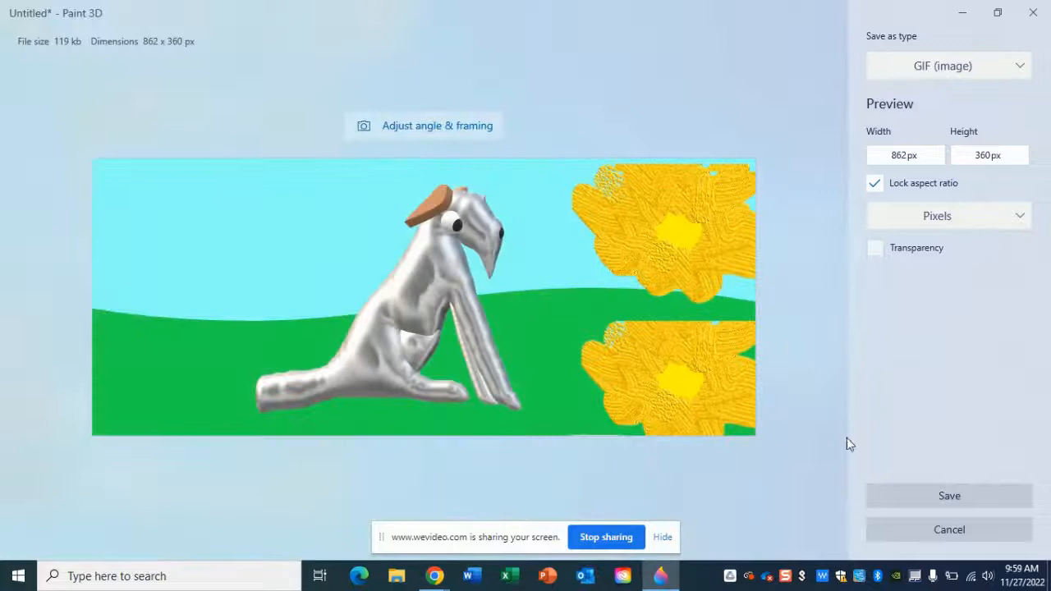
pyautogui.click(896, 499)
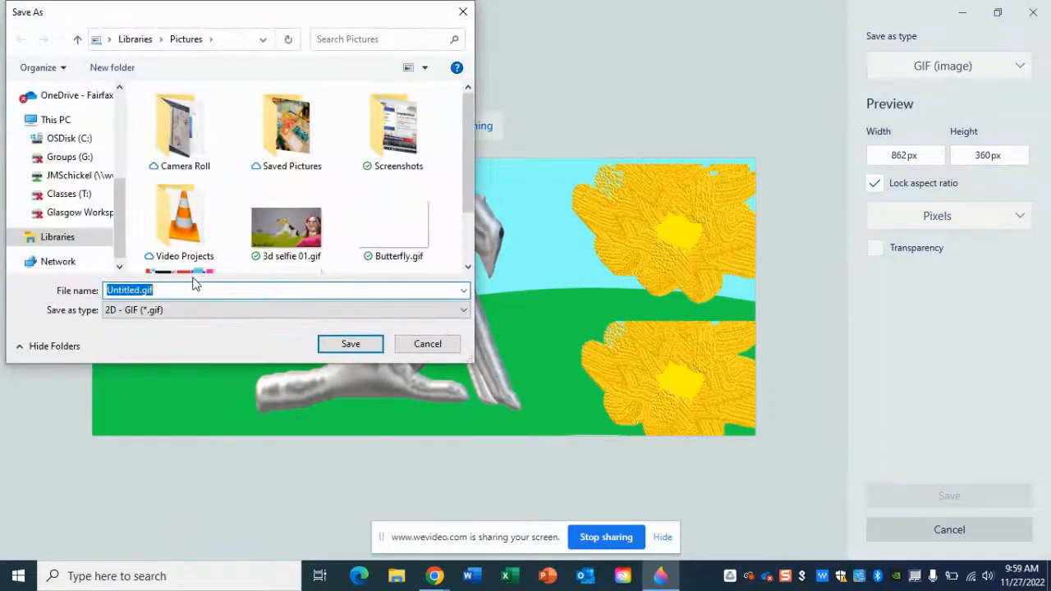
pyautogui.write('3d dog in grass')
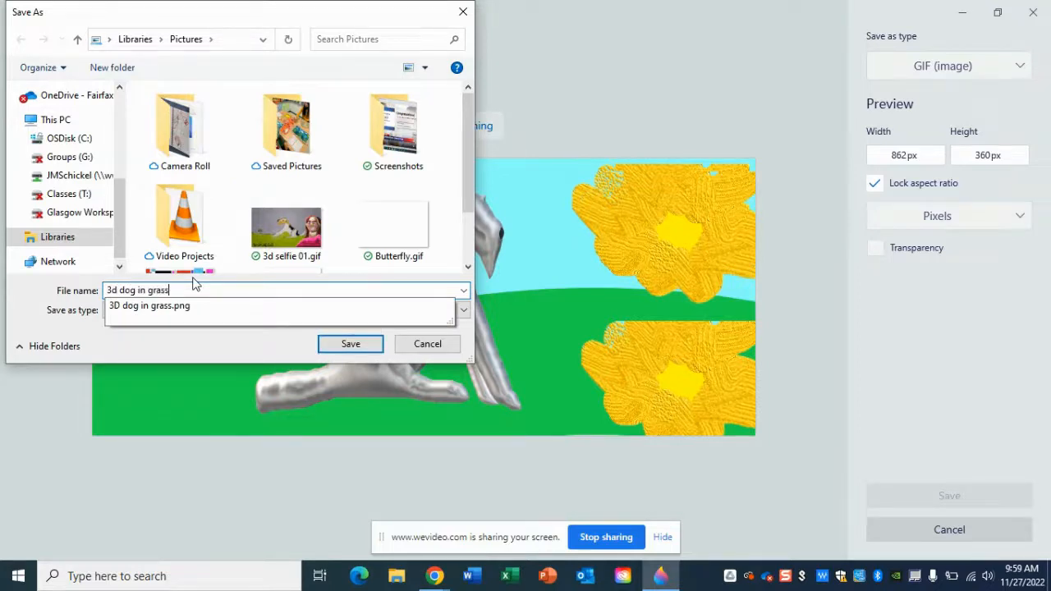
pyautogui.press('Return')
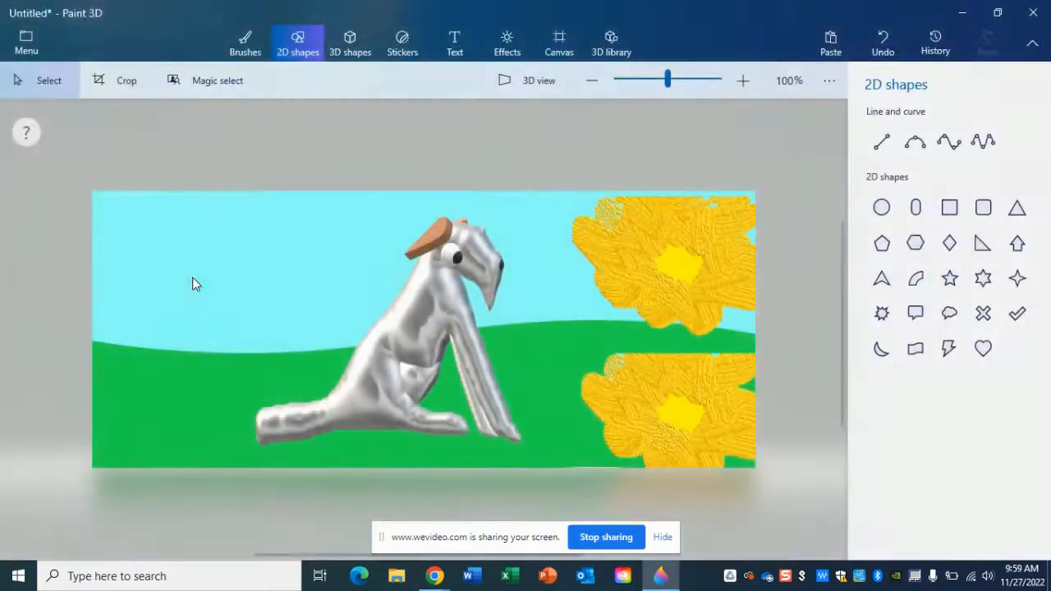
# Step: Prepare an MP4 video copy of the scene and rotate its camera angle so the dog is seen more from the front
pyautogui.click(27, 39)
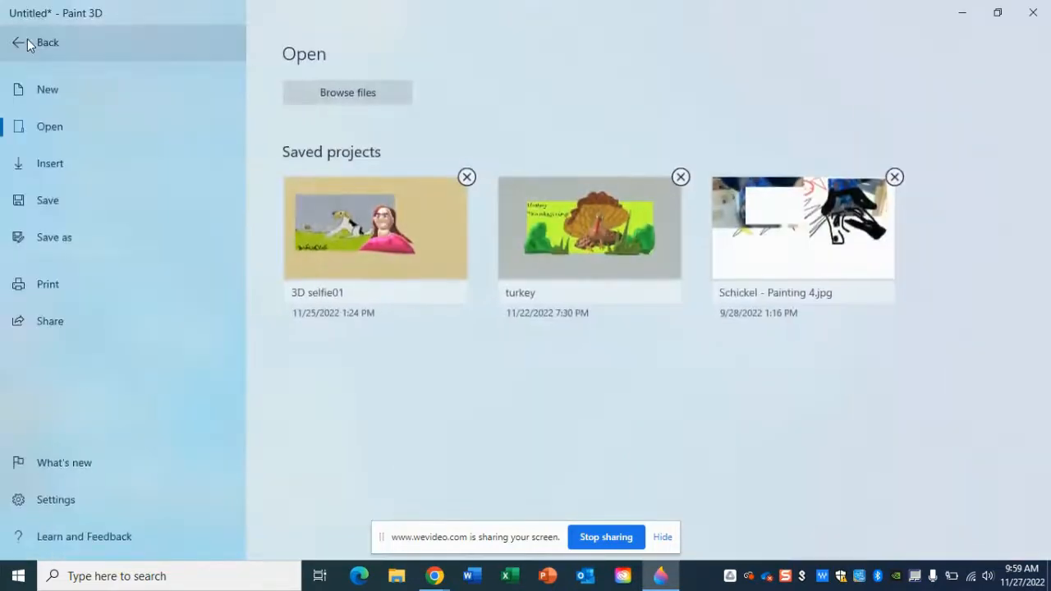
pyautogui.click(69, 237)
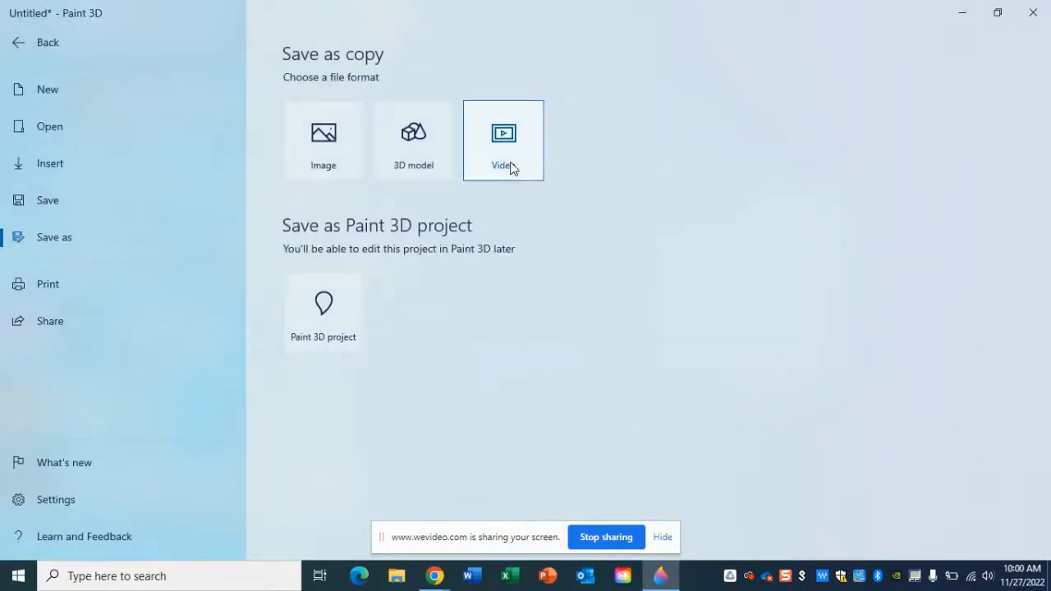
pyautogui.click(510, 164)
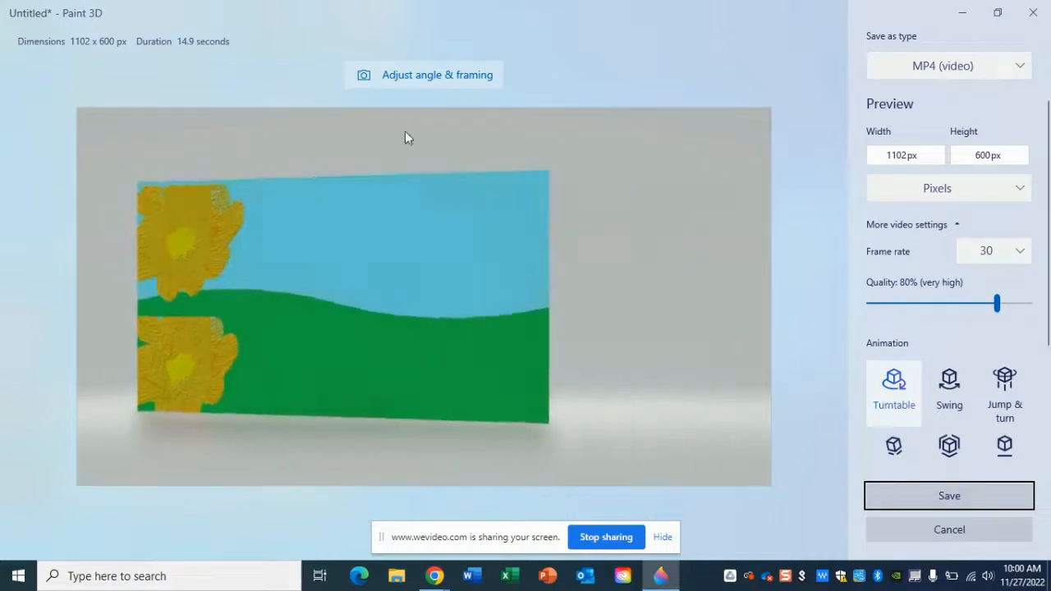
pyautogui.click(379, 81)
pyautogui.moveTo(451, 238); pyautogui.dragTo(364, 280)
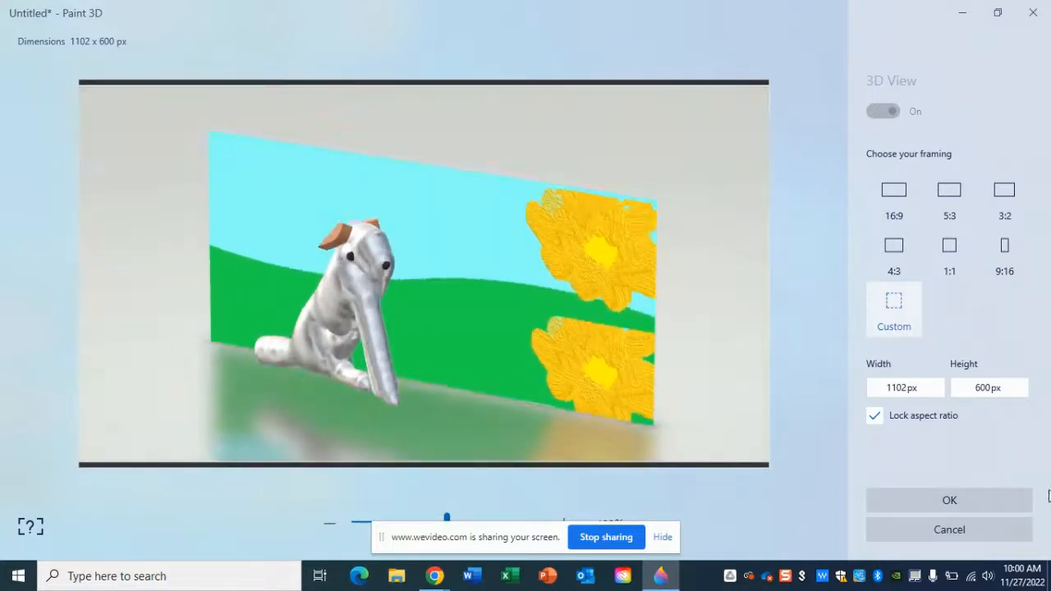
pyautogui.click(956, 500)
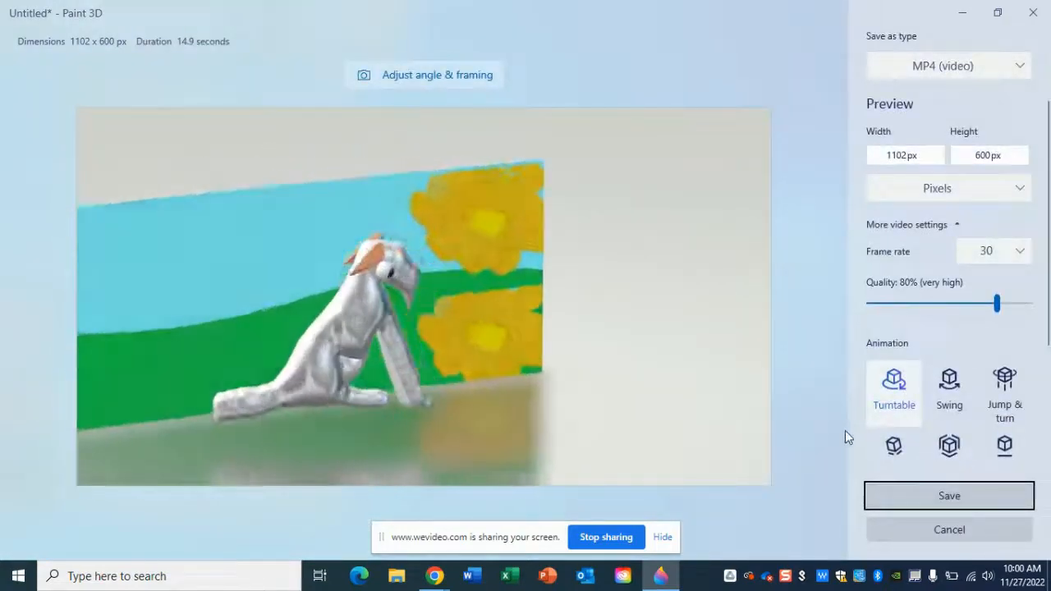
# Step: Preview the Swing, Jump & turn, Wobble, Emerge, Hover and Turntable animations for the video, and choose Swing
pyautogui.click(945, 402)
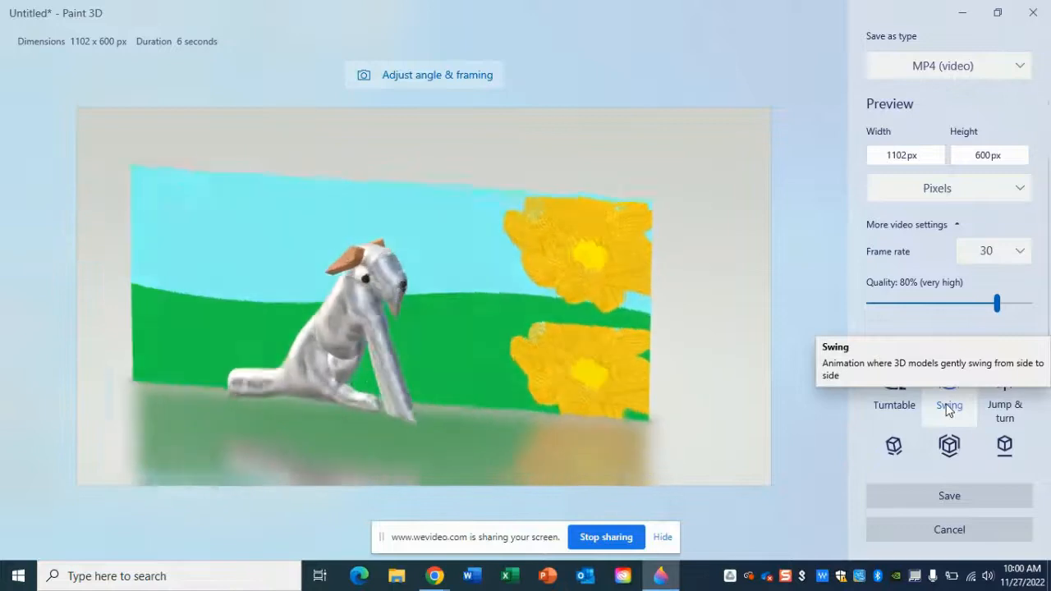
pyautogui.click(1021, 394)
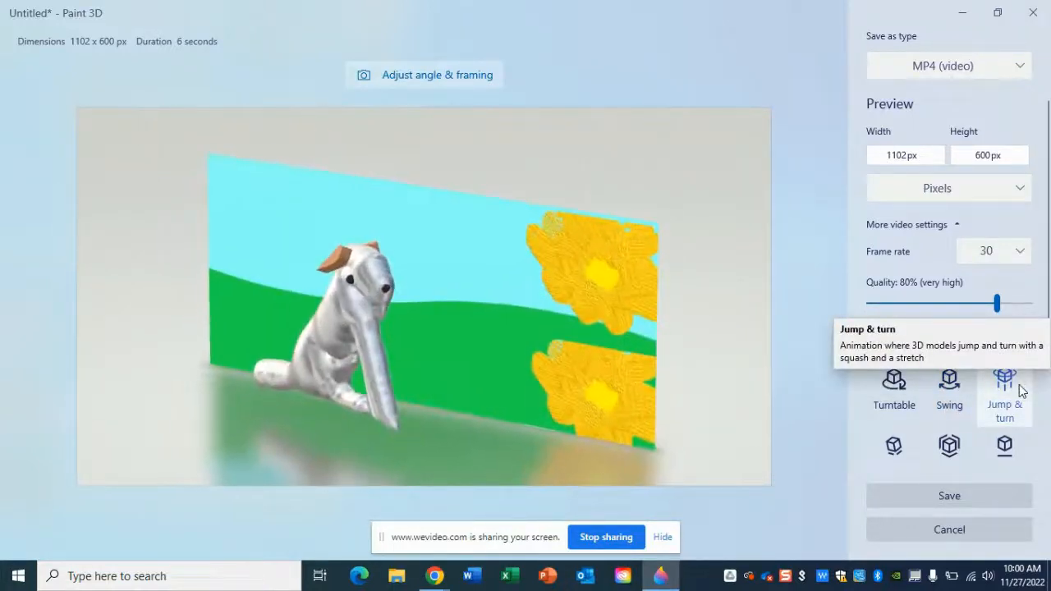
pyautogui.click(897, 446)
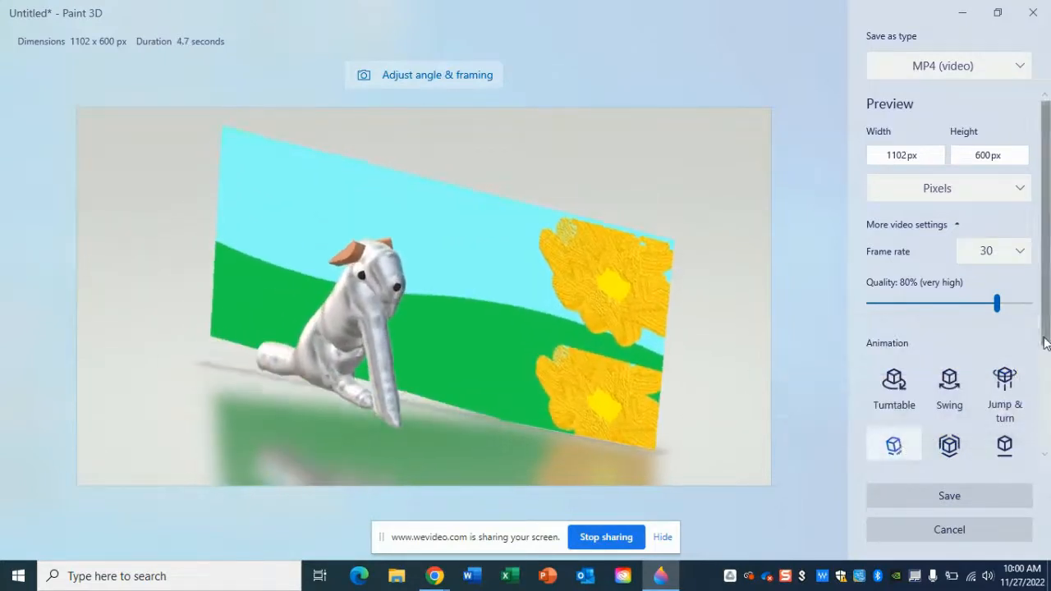
pyautogui.scroll(-1, 1047, 361)
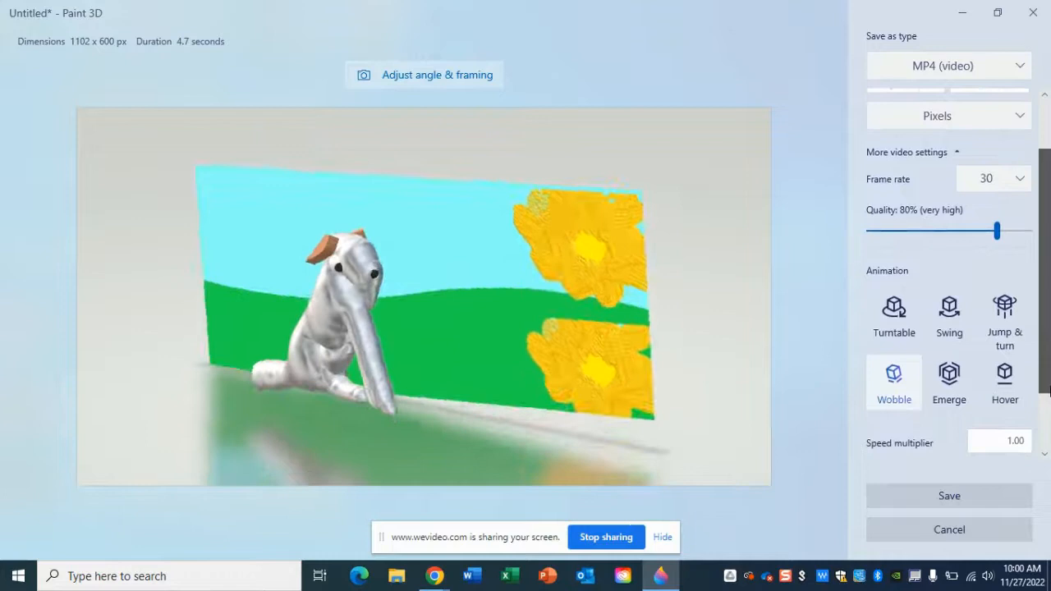
pyautogui.click(952, 383)
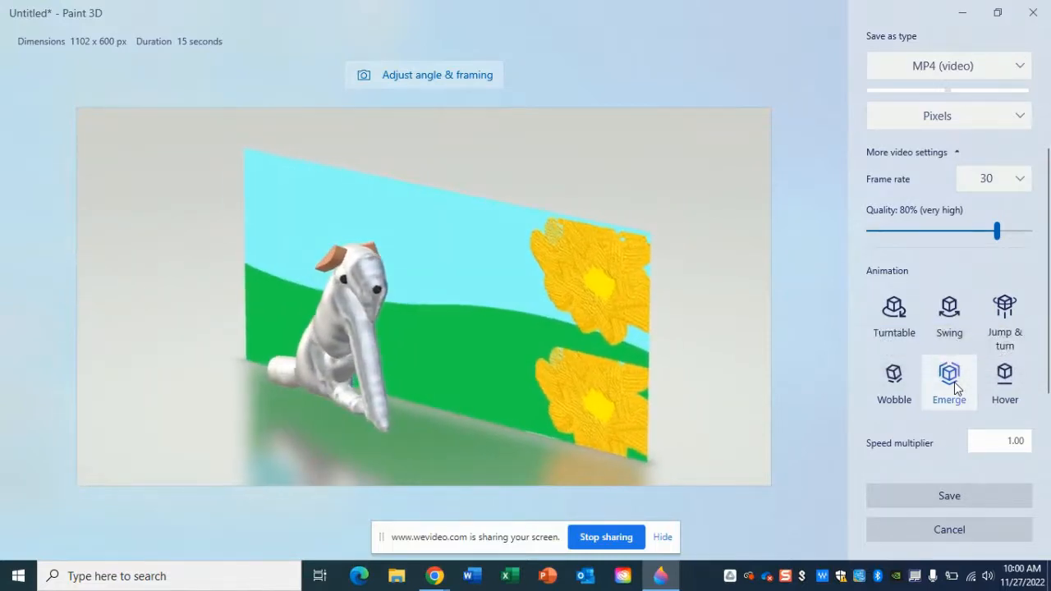
pyautogui.click(1015, 386)
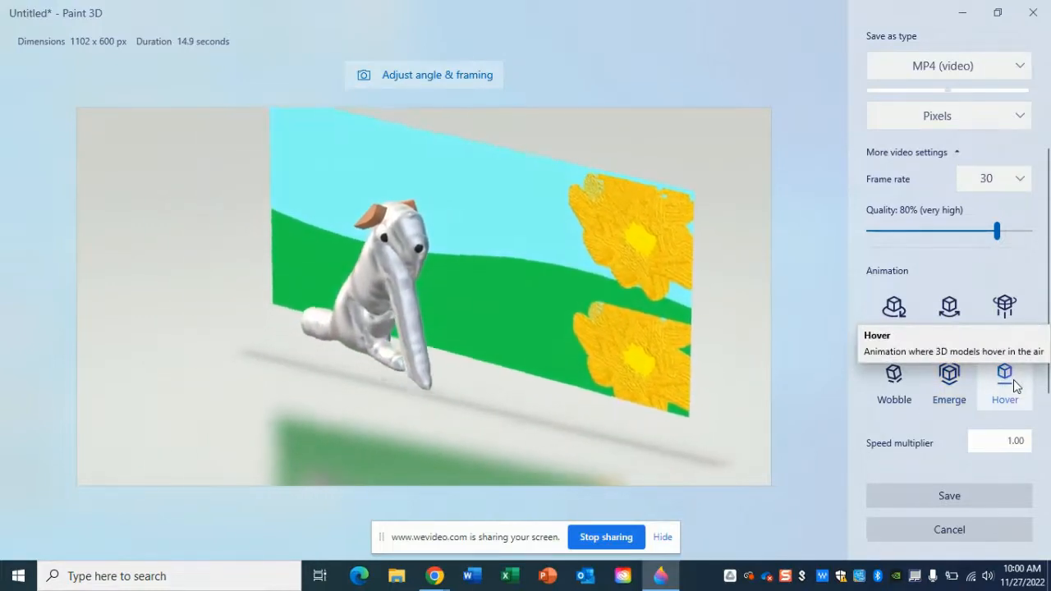
pyautogui.click(949, 310)
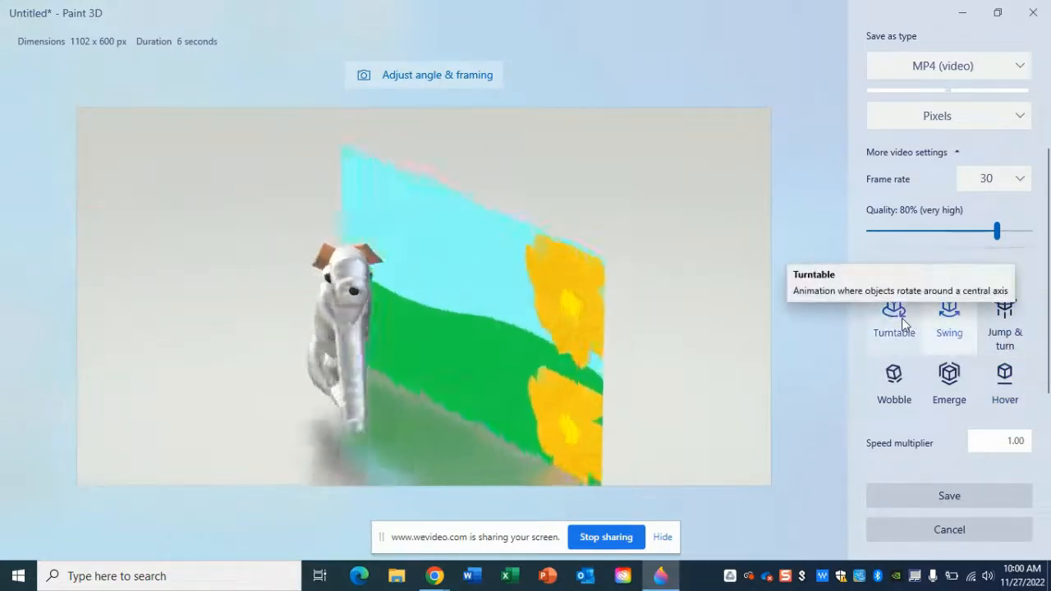
pyautogui.click(903, 324)
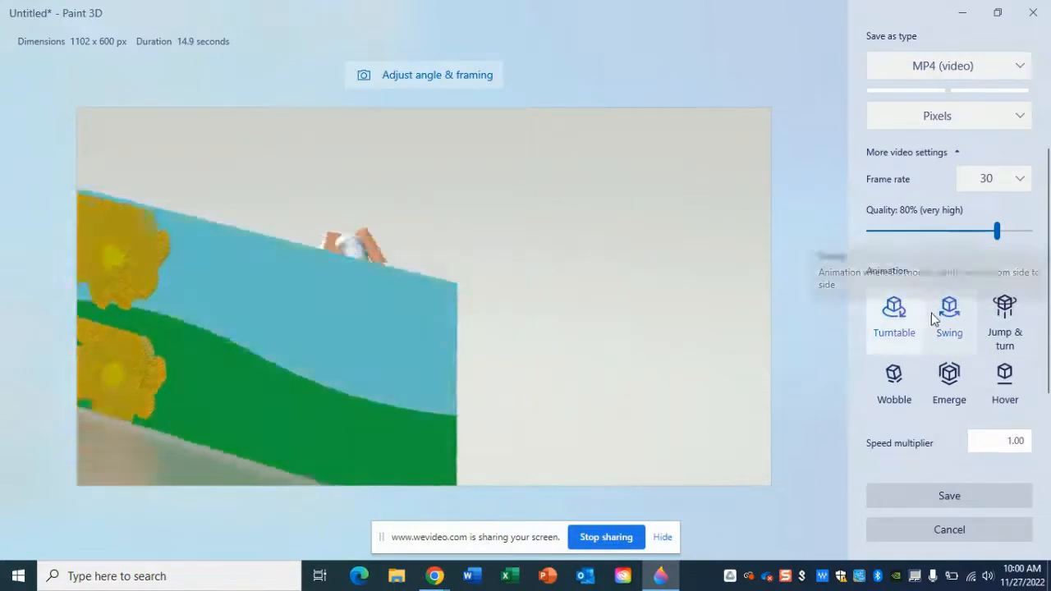
pyautogui.click(942, 318)
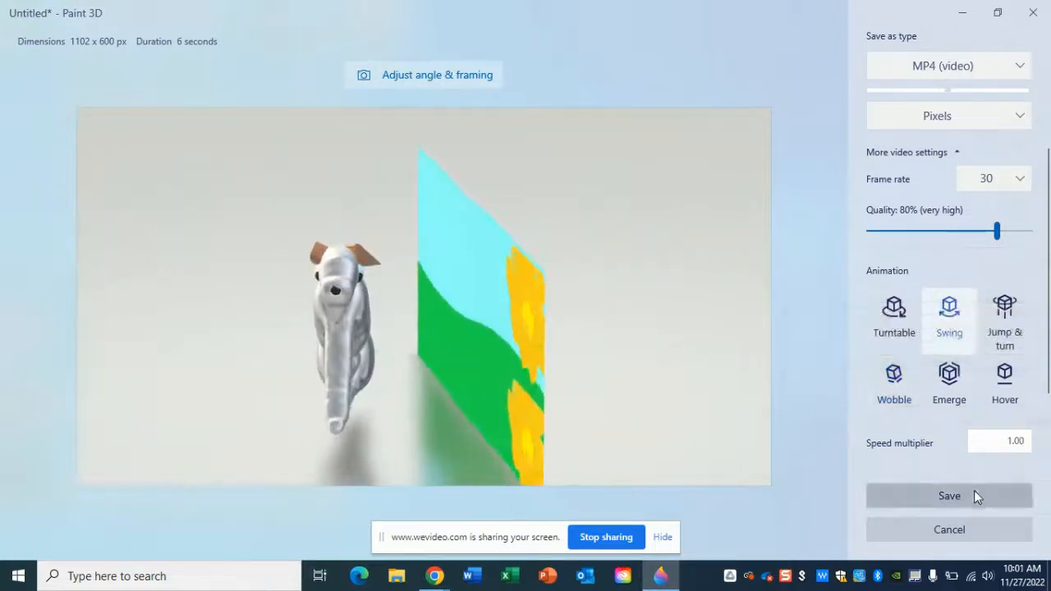
# Step: Save the MP4 video as "3D dog in grass" in the Videos library
pyautogui.click(974, 495)
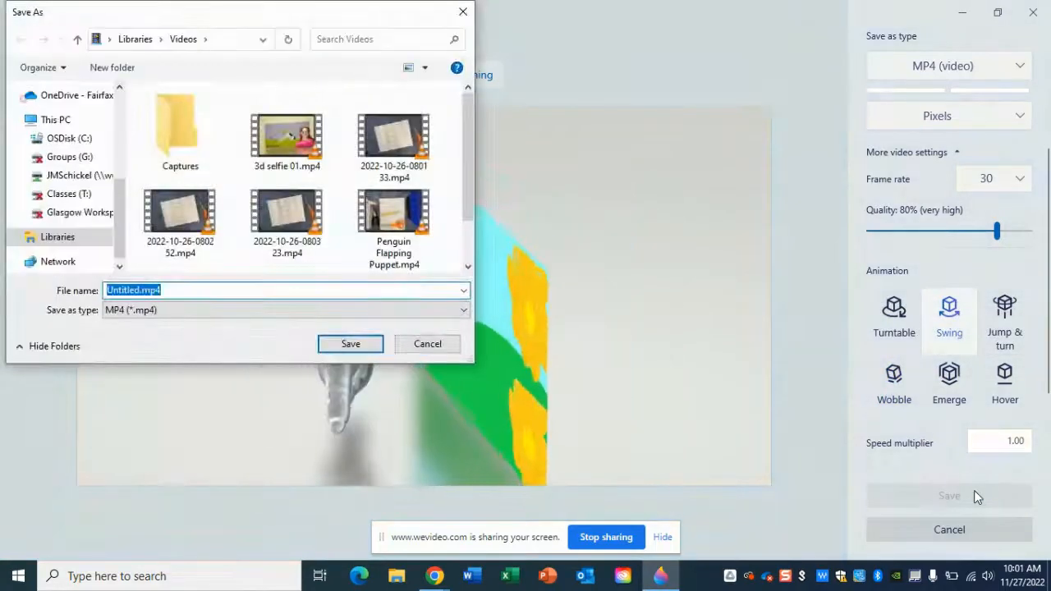
pyautogui.write('dog in')
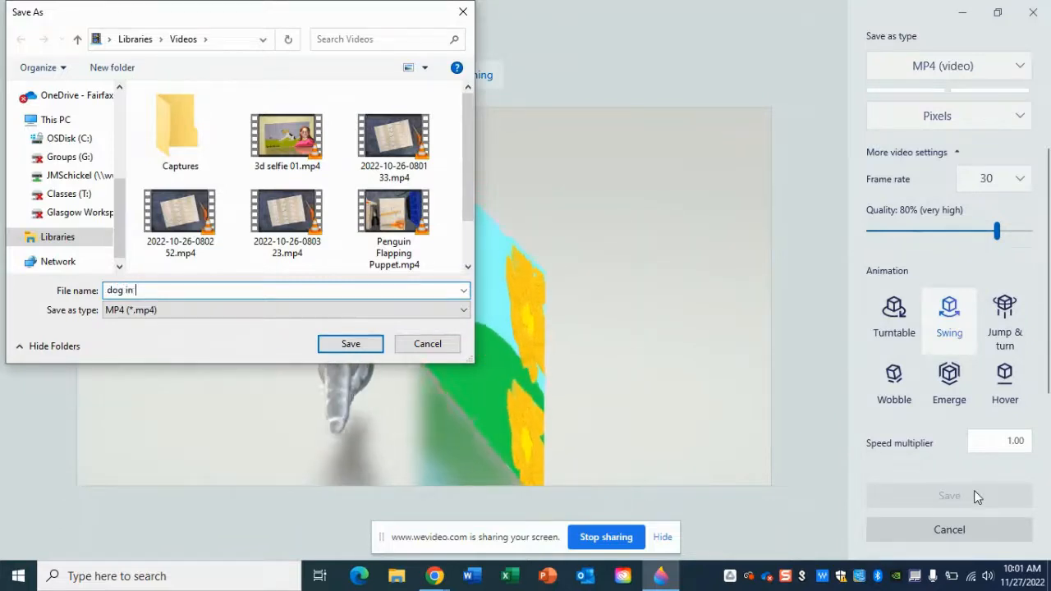
pyautogui.press('BackSpace')
pyautogui.press('BackSpace')
pyautogui.press('BackSpace')
pyautogui.press('BackSpace')
pyautogui.press('BackSpace')
pyautogui.press('BackSpace')
pyautogui.press('BackSpace')
pyautogui.write('3')
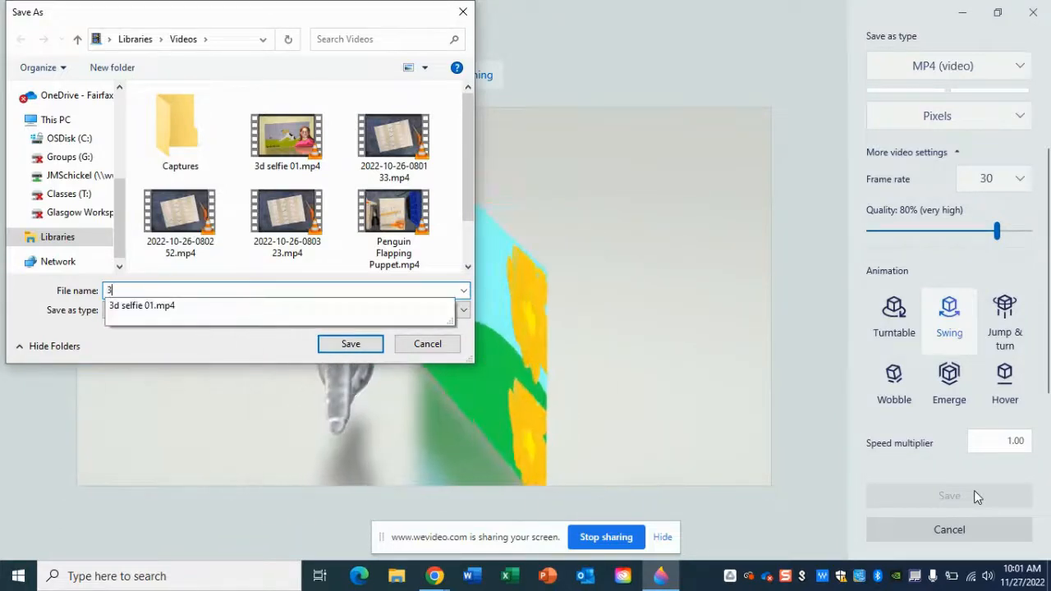
pyautogui.write('D dog')
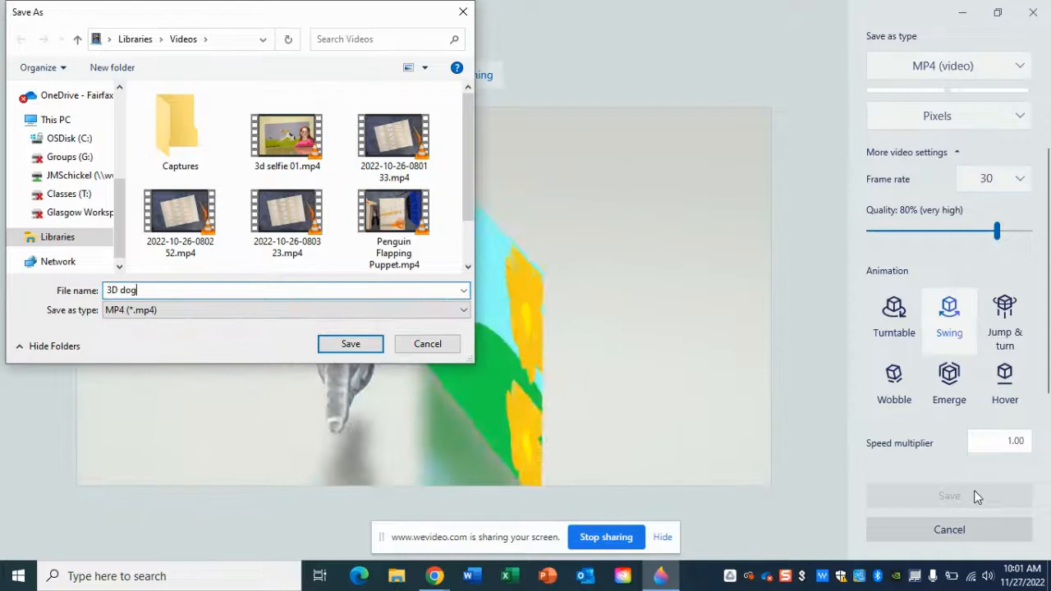
pyautogui.write(' in grass')
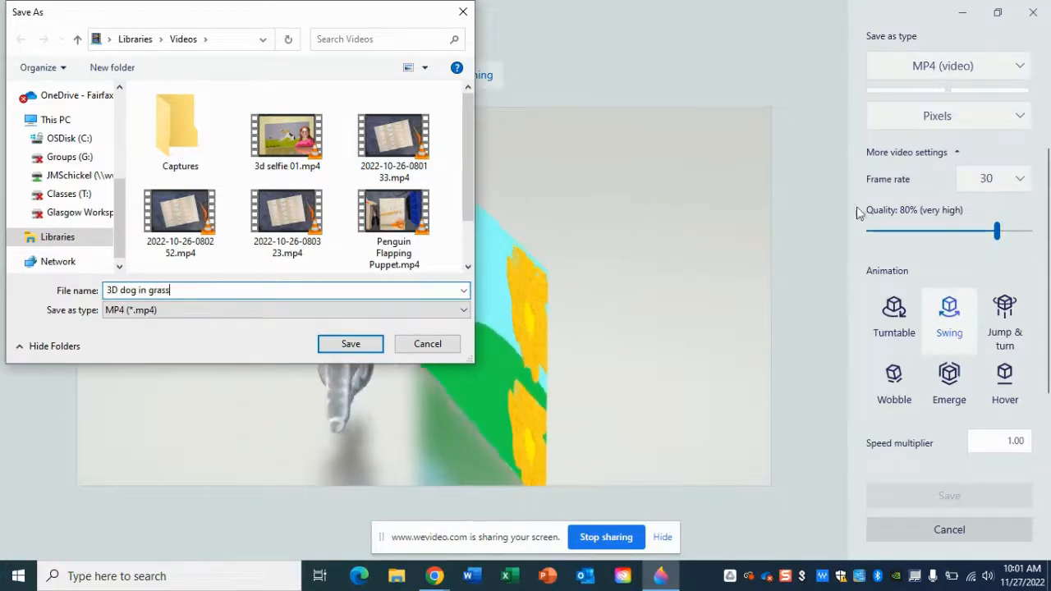
pyautogui.click(350, 344)
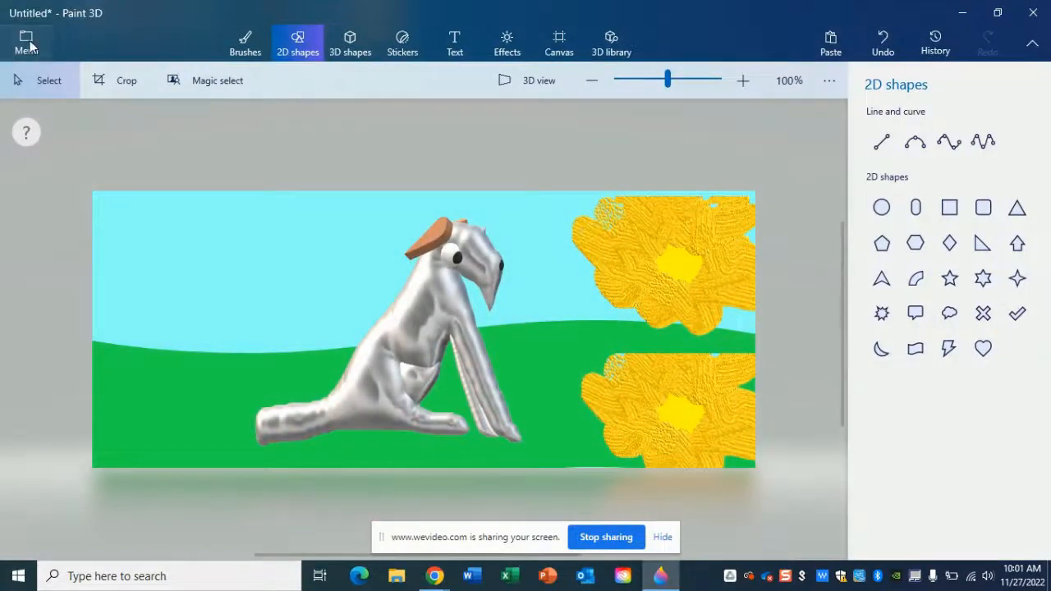
# Step: Save the scene as a Paint 3D project named "3D Dog in gras"
pyautogui.click(28, 43)
pyautogui.click(75, 237)
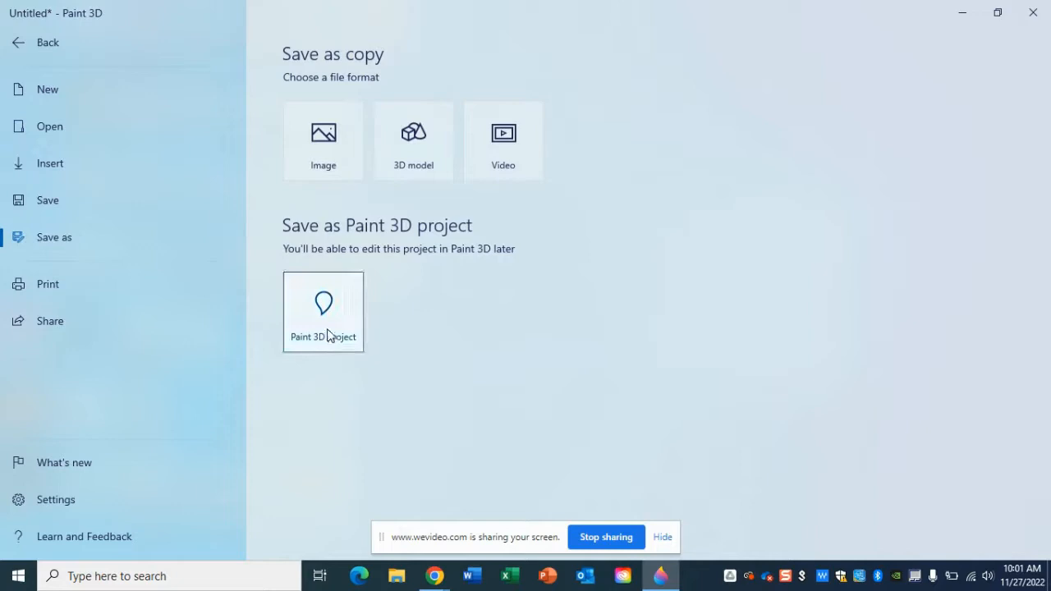
pyautogui.click(331, 322)
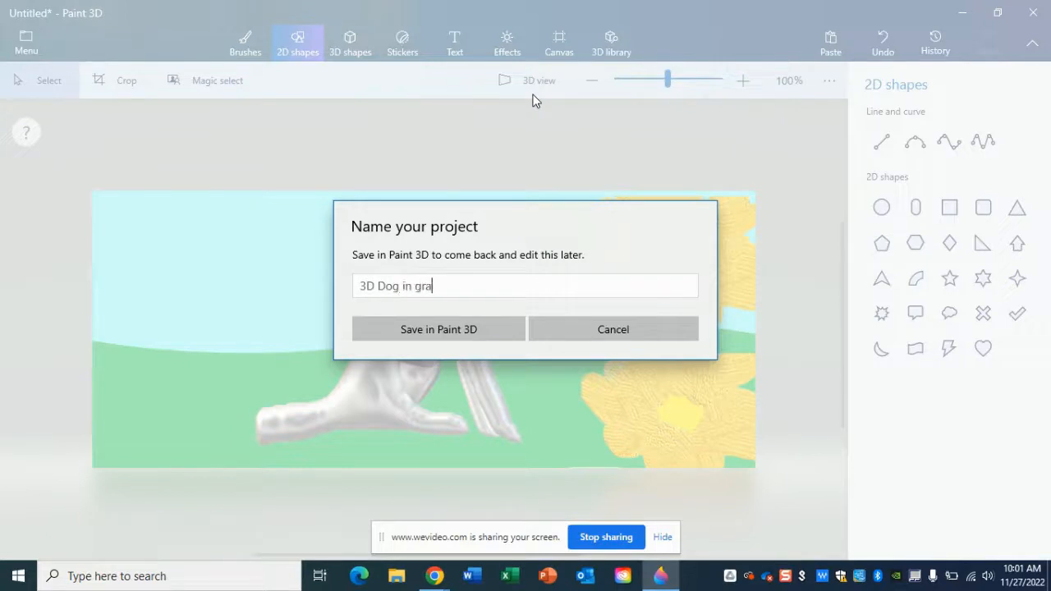
pyautogui.press('Return')
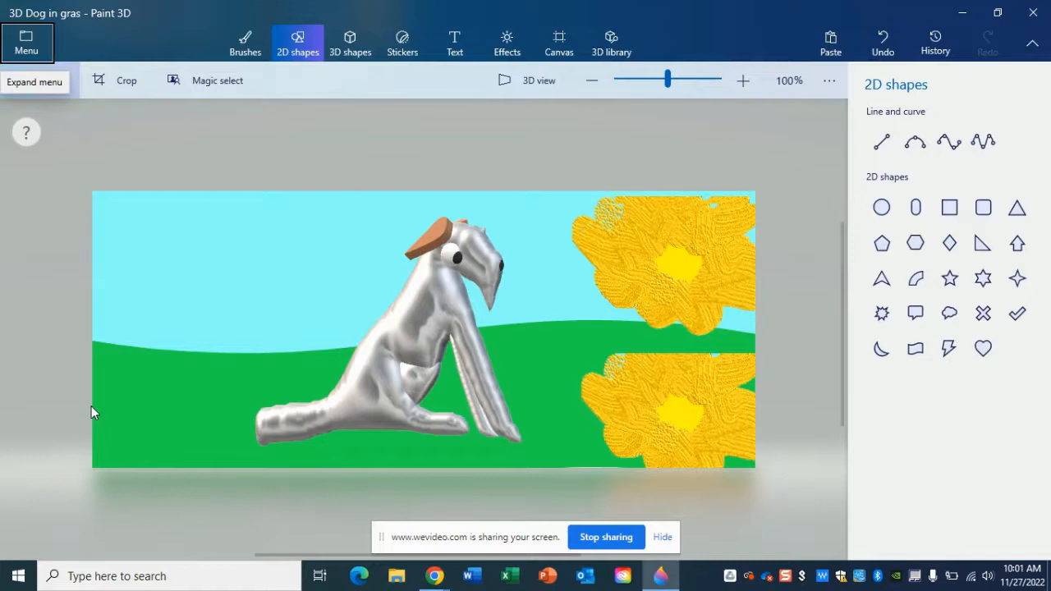
# Step: Switch to File Explorer and look through the Camera Roll and Pictures folders for the saved dog images
pyautogui.click(397, 578)
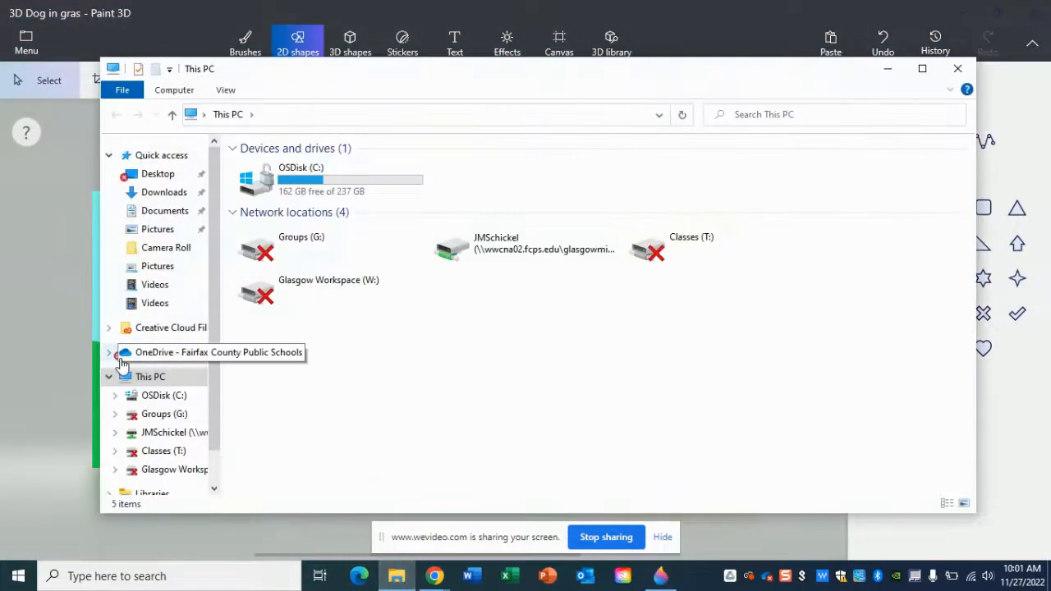
pyautogui.click(146, 248)
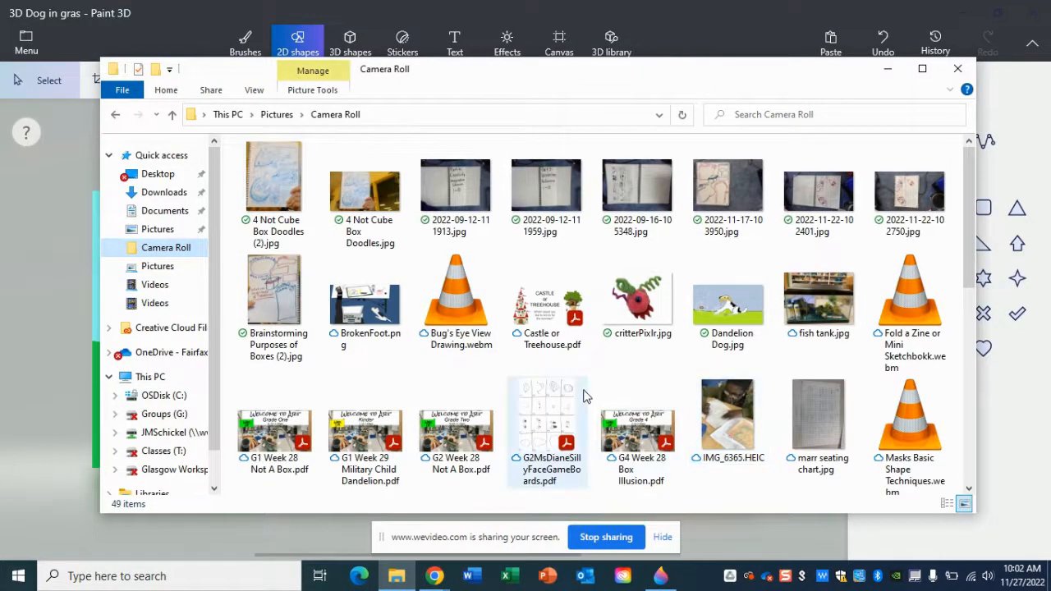
pyautogui.click(158, 230)
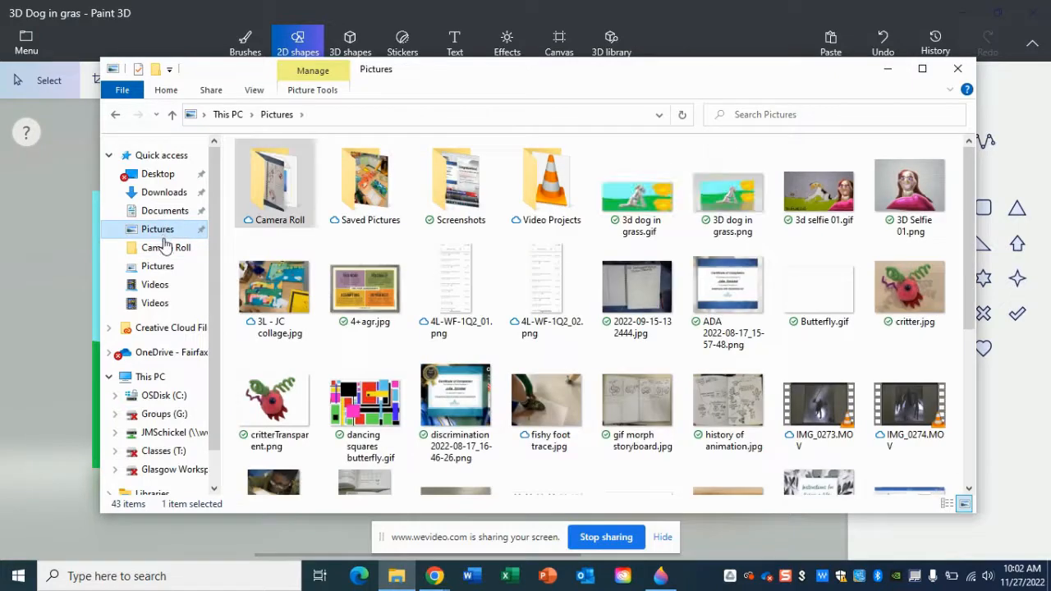
pyautogui.doubleClick(278, 215)
pyautogui.moveTo(279, 215)
pyautogui.mouseDown()
pyautogui.moveTo(829, 300)
pyautogui.moveTo(912, 205)
pyautogui.moveTo(972, 220)
pyautogui.moveTo(973, 353)
pyautogui.moveTo(958, 37)
pyautogui.mouseUp()
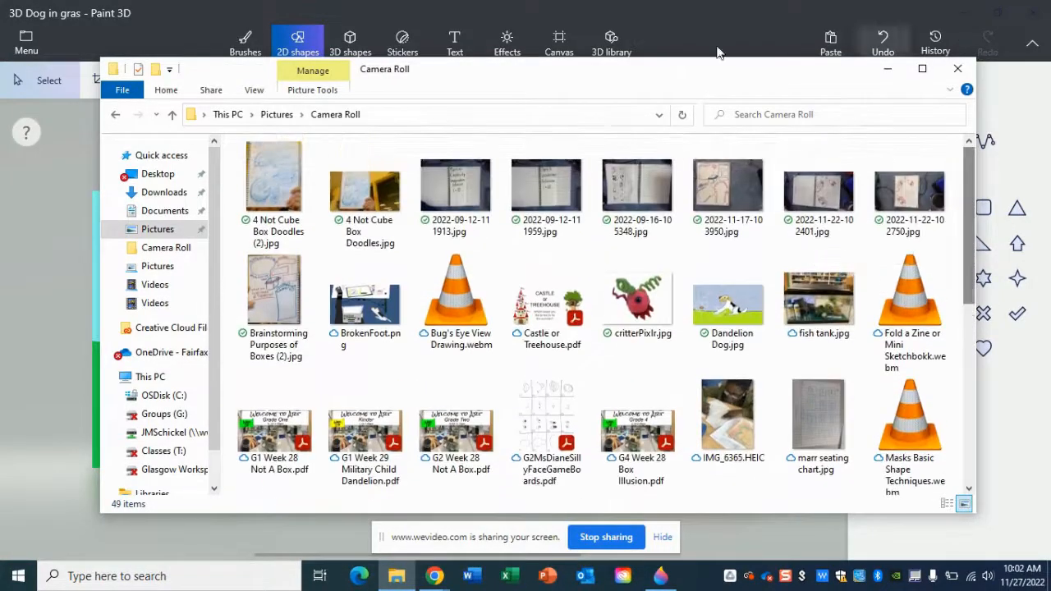
pyautogui.click(165, 254)
pyautogui.click(160, 266)
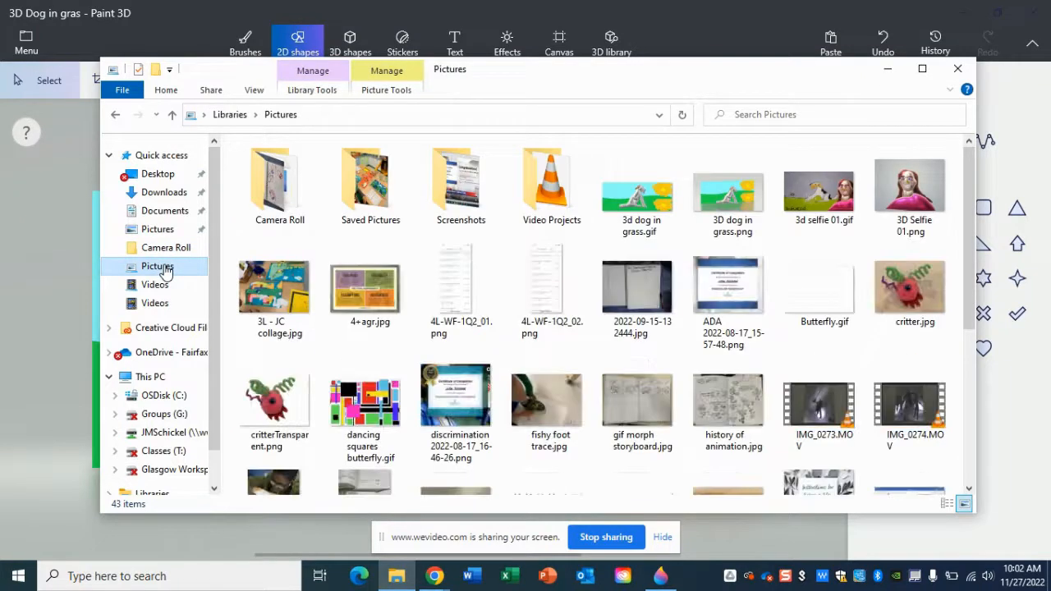
# Step: View the saved images 3D dog in grass.png and 3d dog in grass.gif, closing each one after checking it
pyautogui.doubleClick(715, 209)
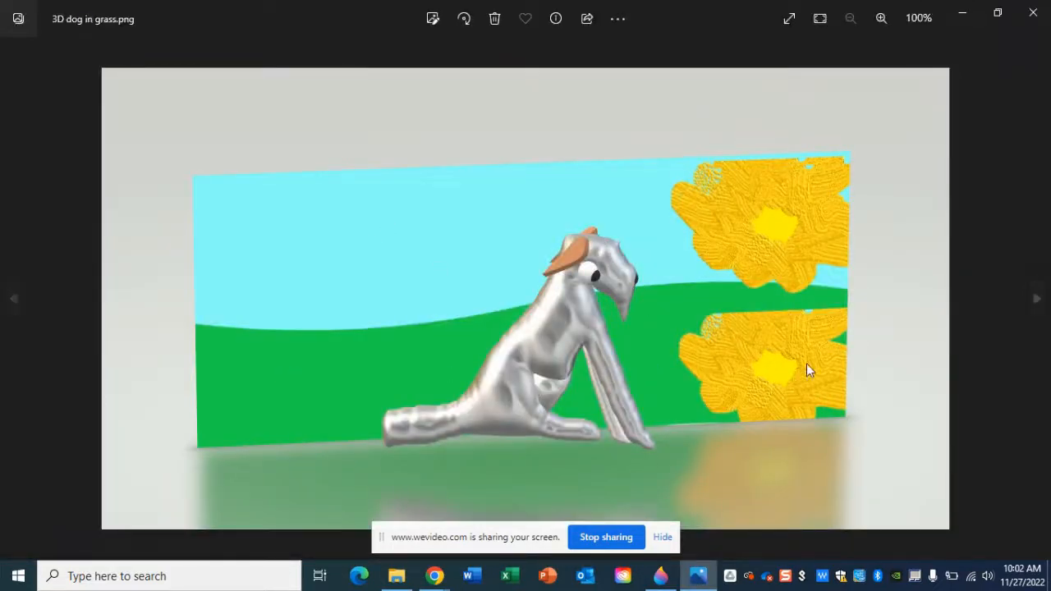
pyautogui.click(1034, 18)
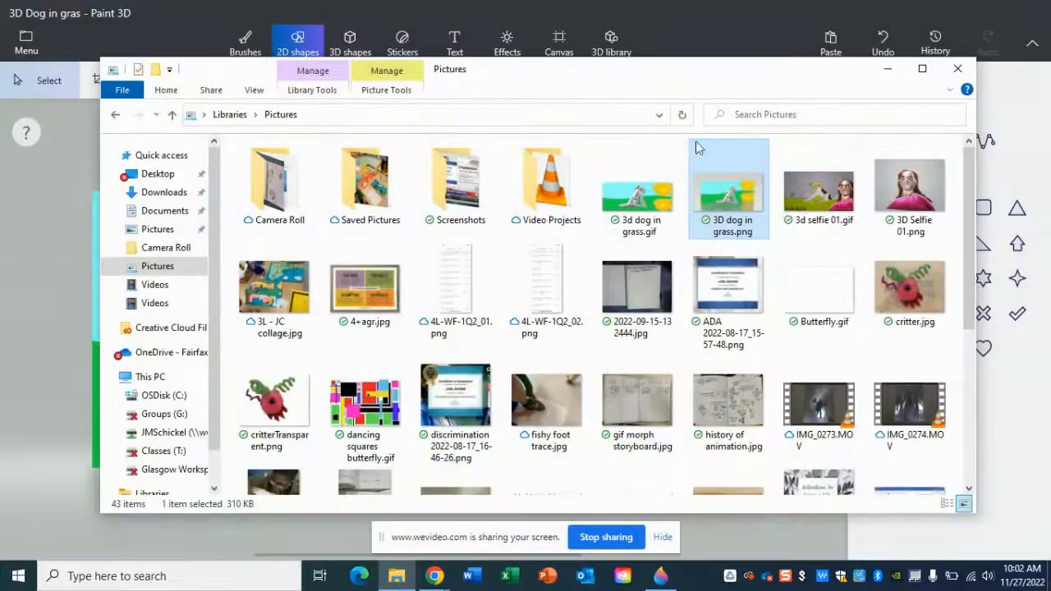
pyautogui.click(655, 194)
pyautogui.doubleClick(653, 193)
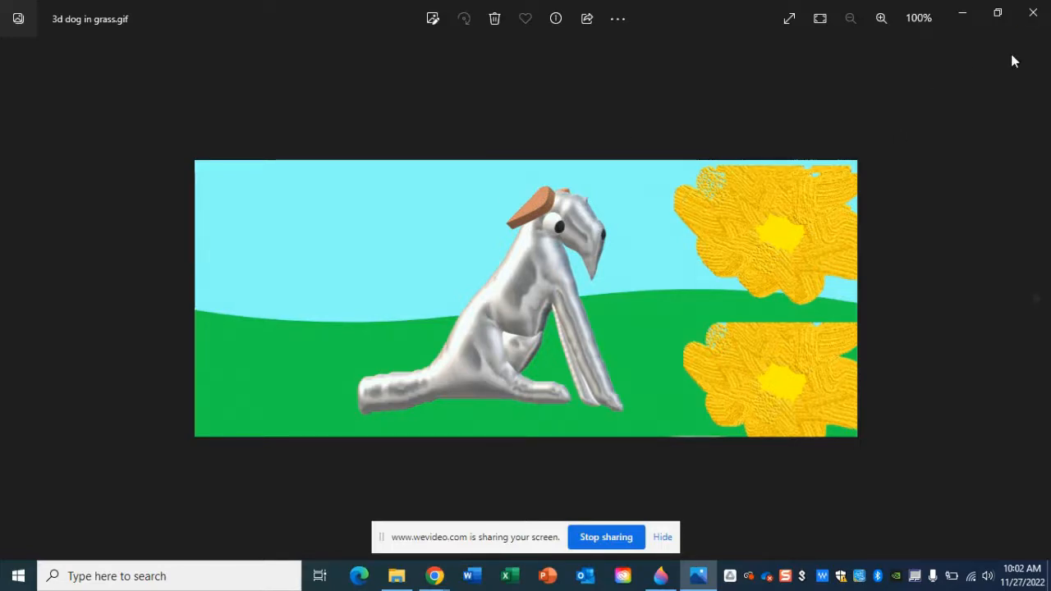
pyautogui.click(1035, 12)
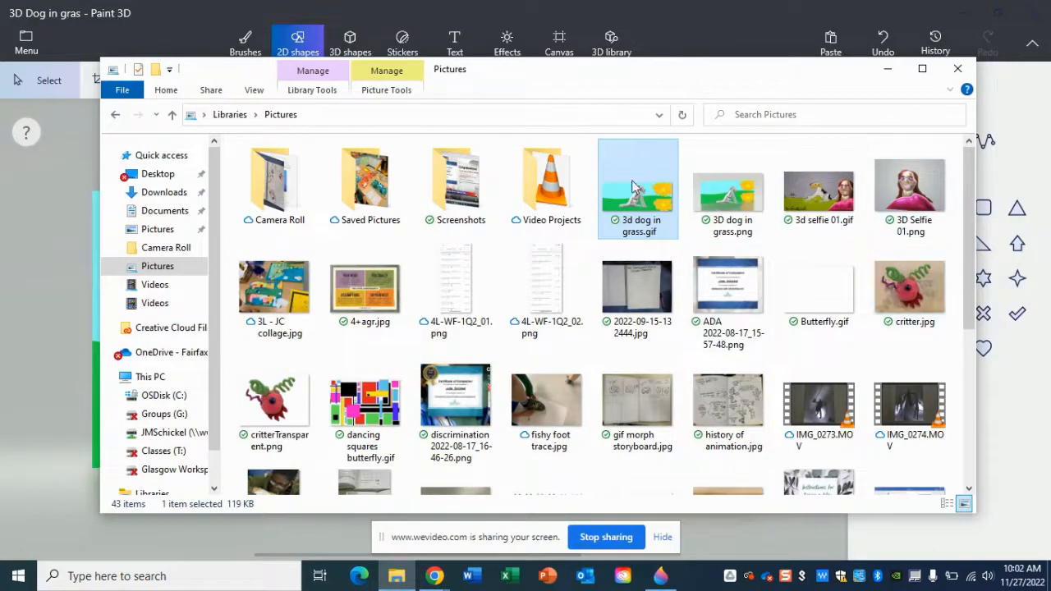
# Step: Check the Video Projects and Videos folders, play the saved 3D dog in grass.mp4, and close the player
pyautogui.click(518, 198)
pyautogui.doubleClick(518, 198)
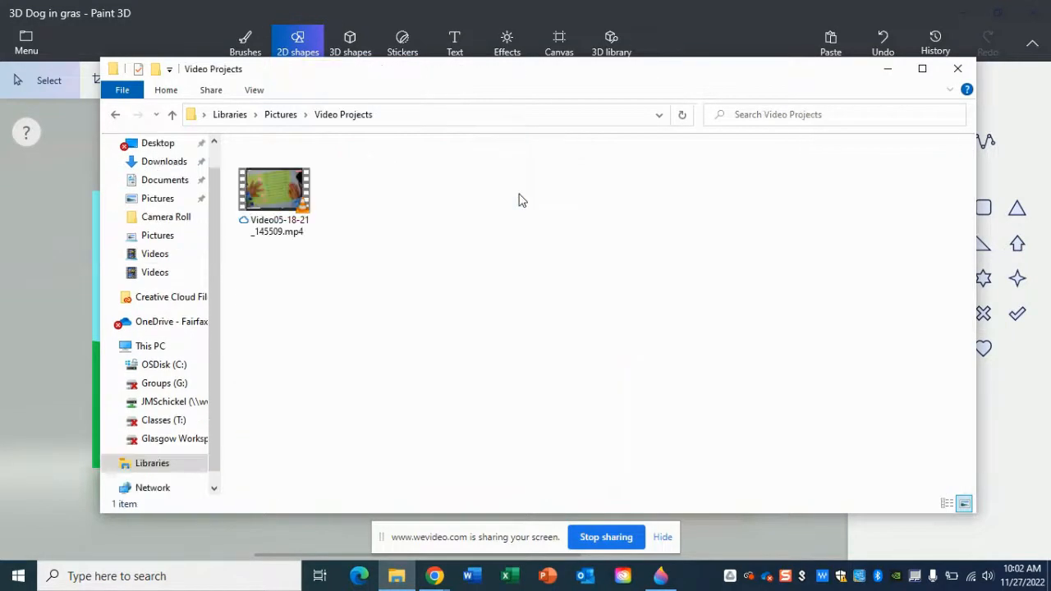
pyautogui.click(173, 272)
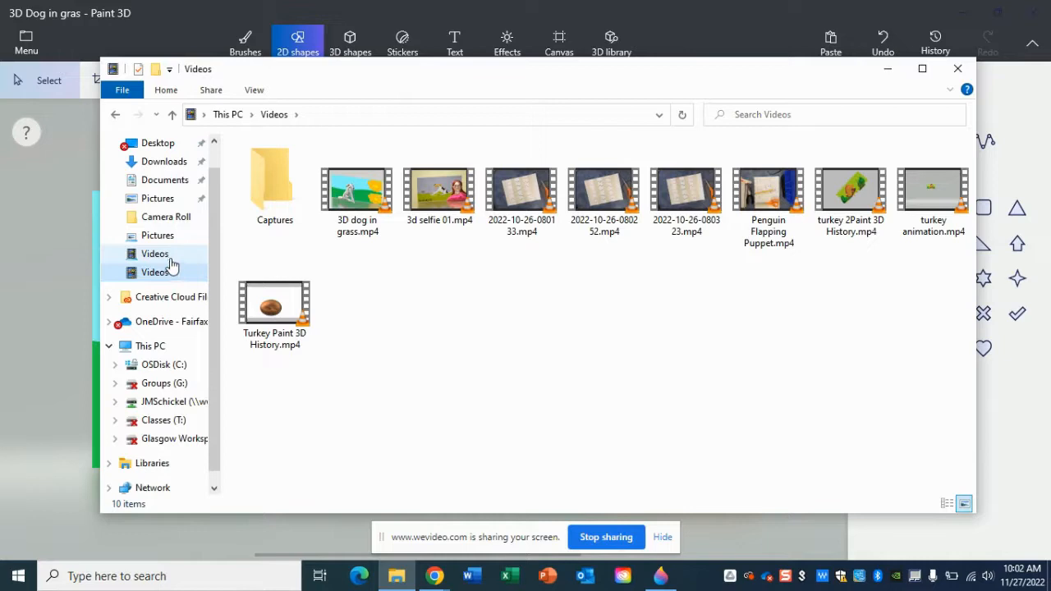
pyautogui.click(346, 205)
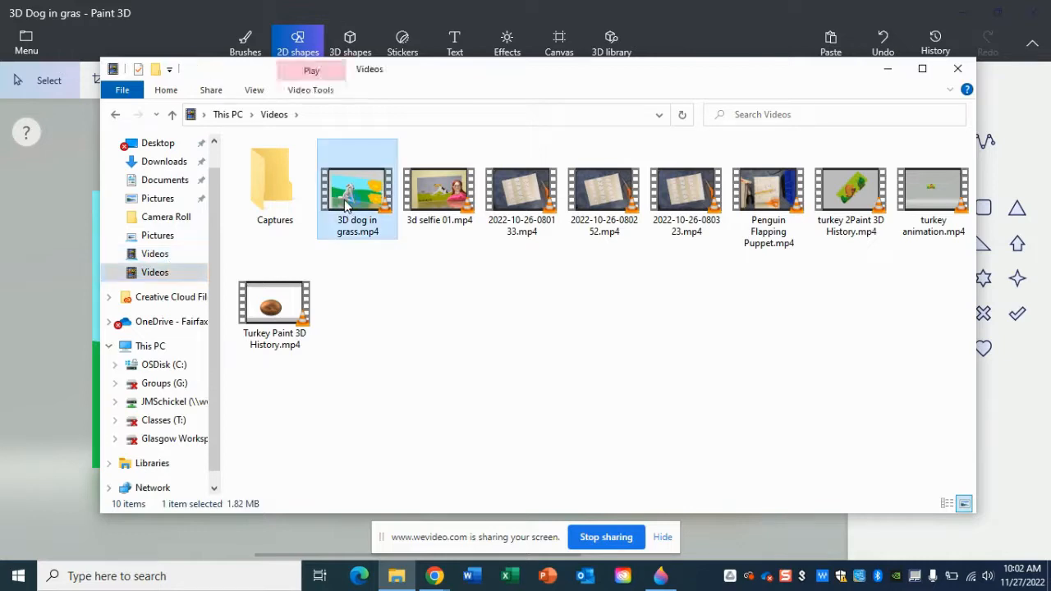
pyautogui.doubleClick(345, 205)
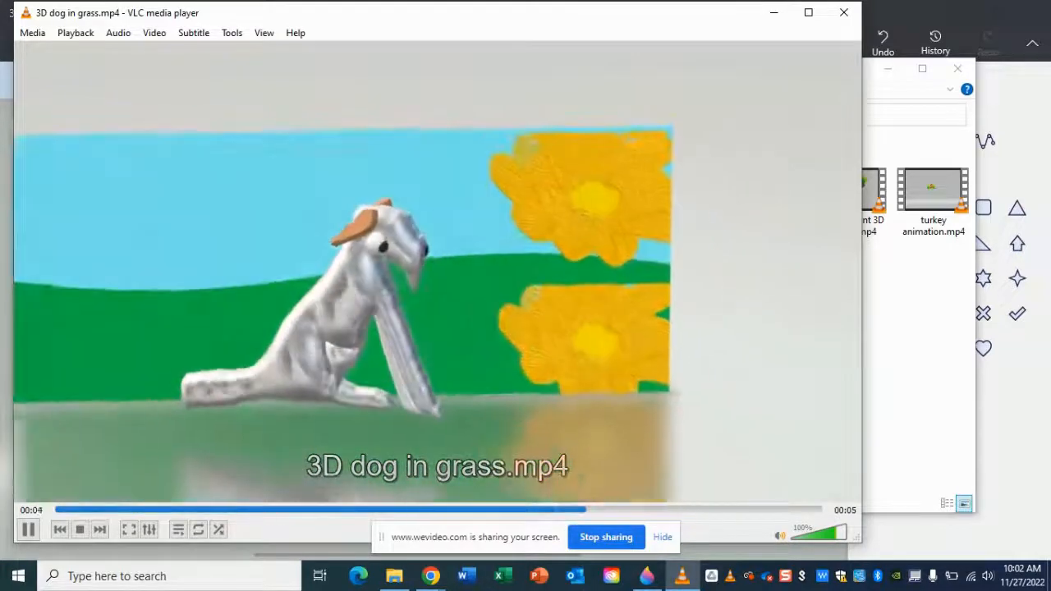
pyautogui.click(844, 13)
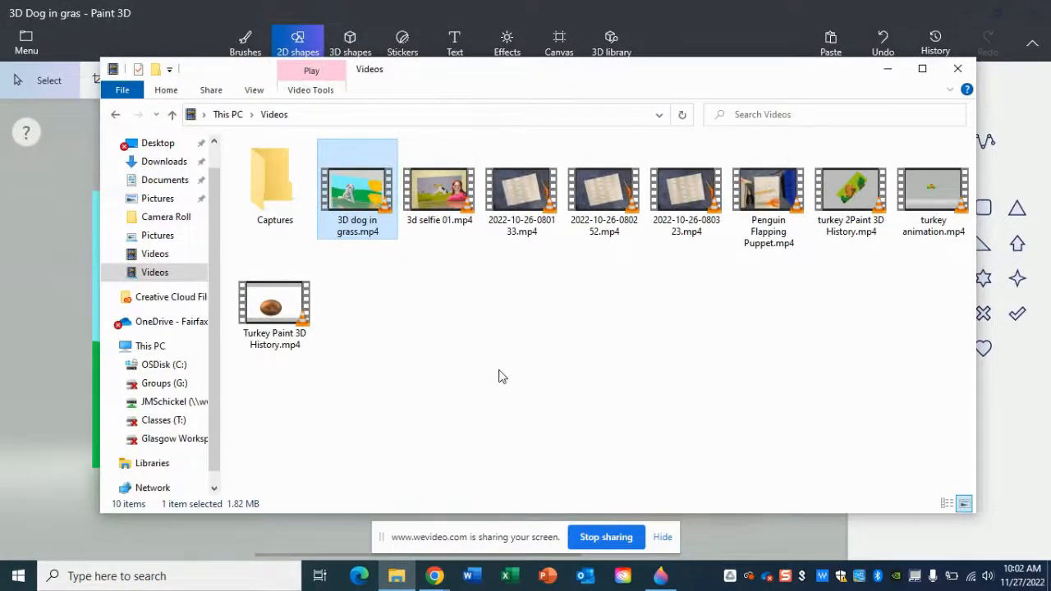
# Step: Play the example video 3d selfie 01.mp4 from the Videos folder and close the player
pyautogui.click(447, 196)
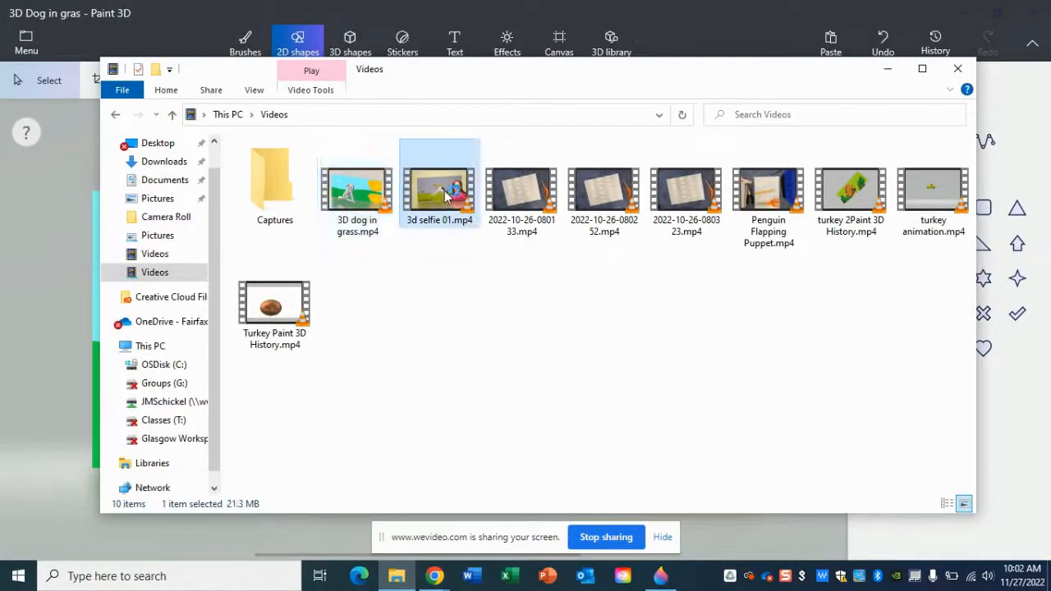
pyautogui.doubleClick(444, 191)
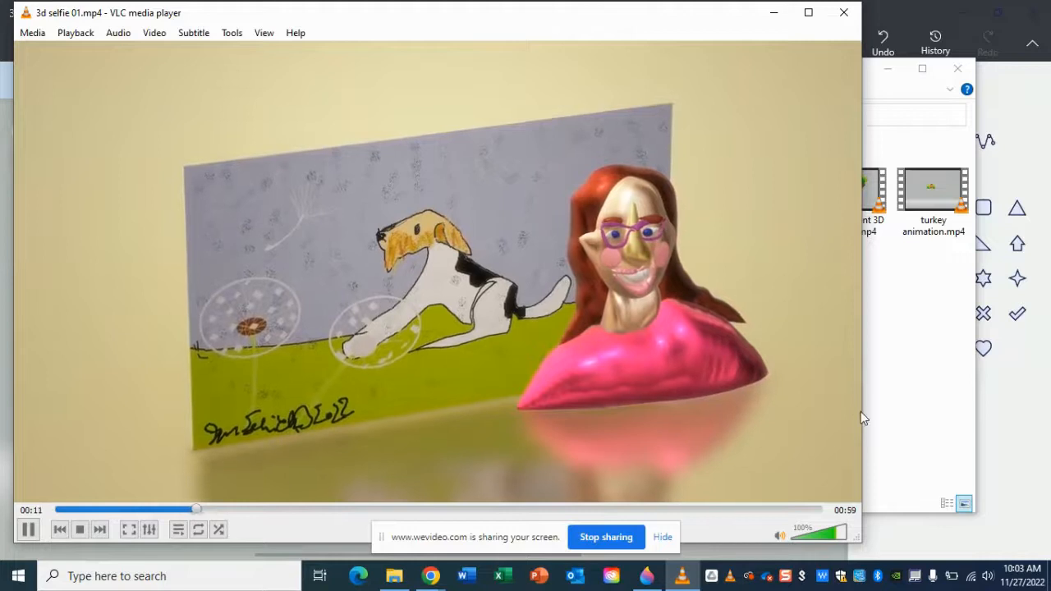
pyautogui.click(845, 13)
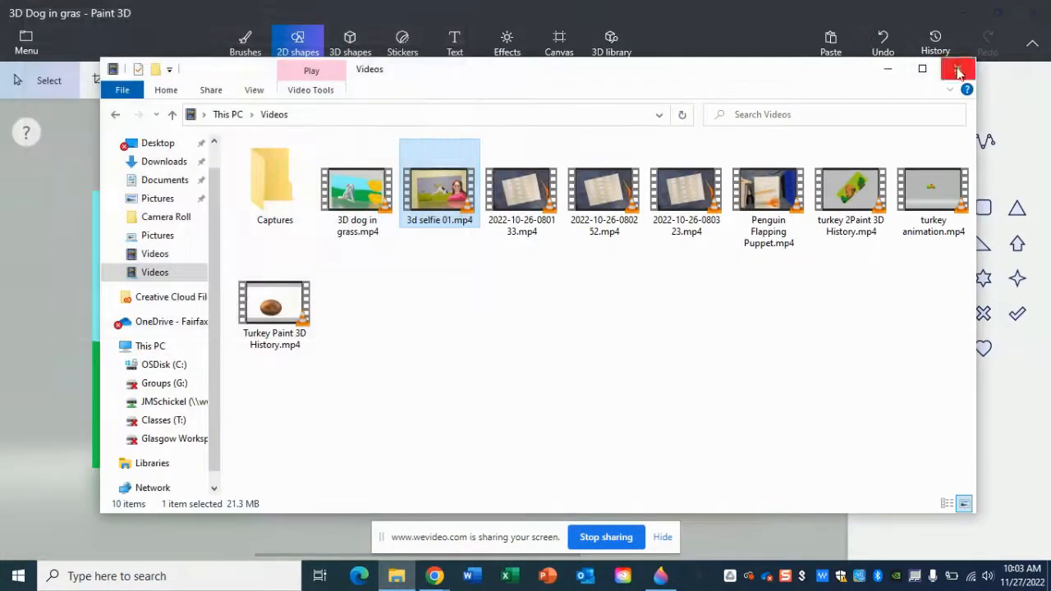